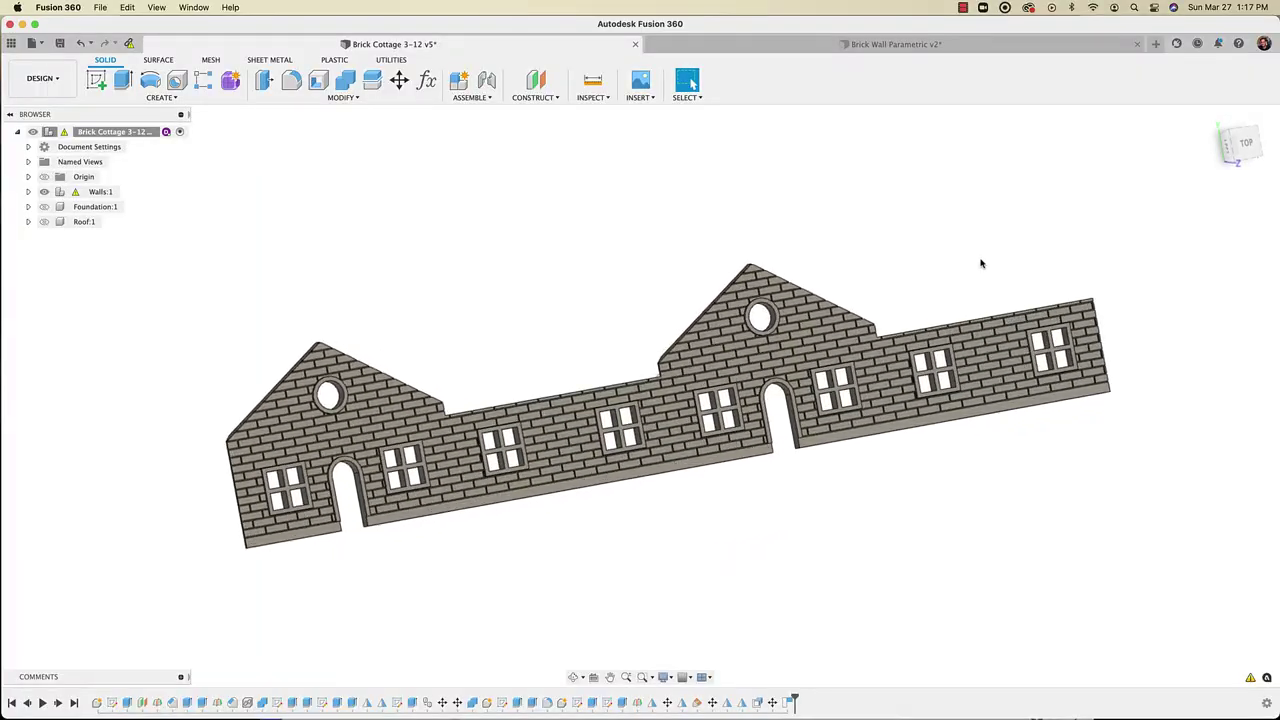
Show the Foundation and Roof components alongside the brick walls
scroll(981, 263, up, 5)
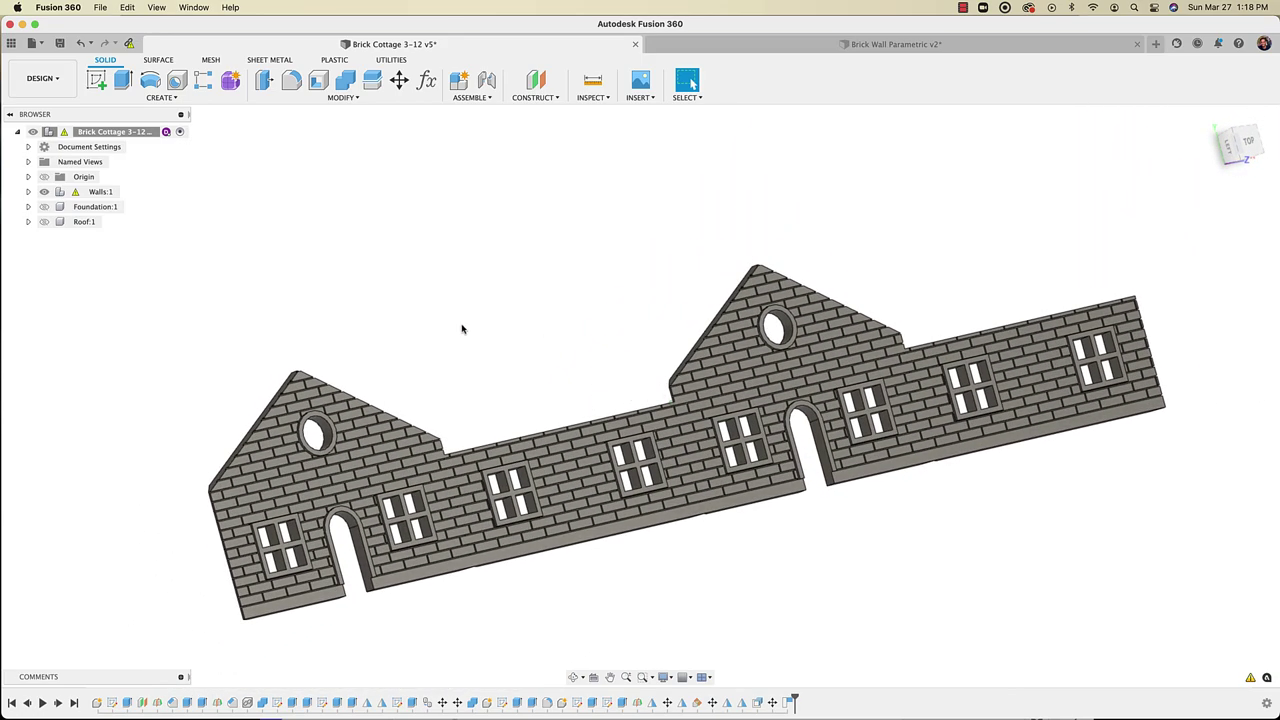
click(45, 207)
key(F6)
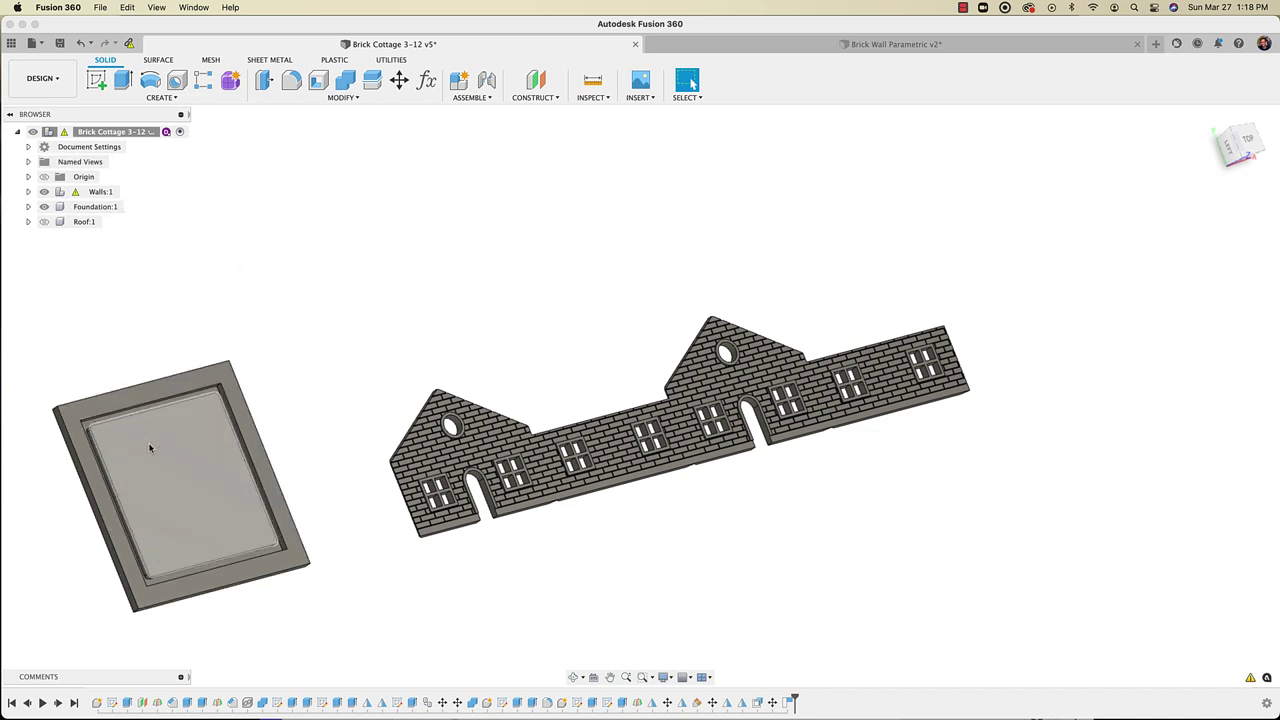
click(45, 224)
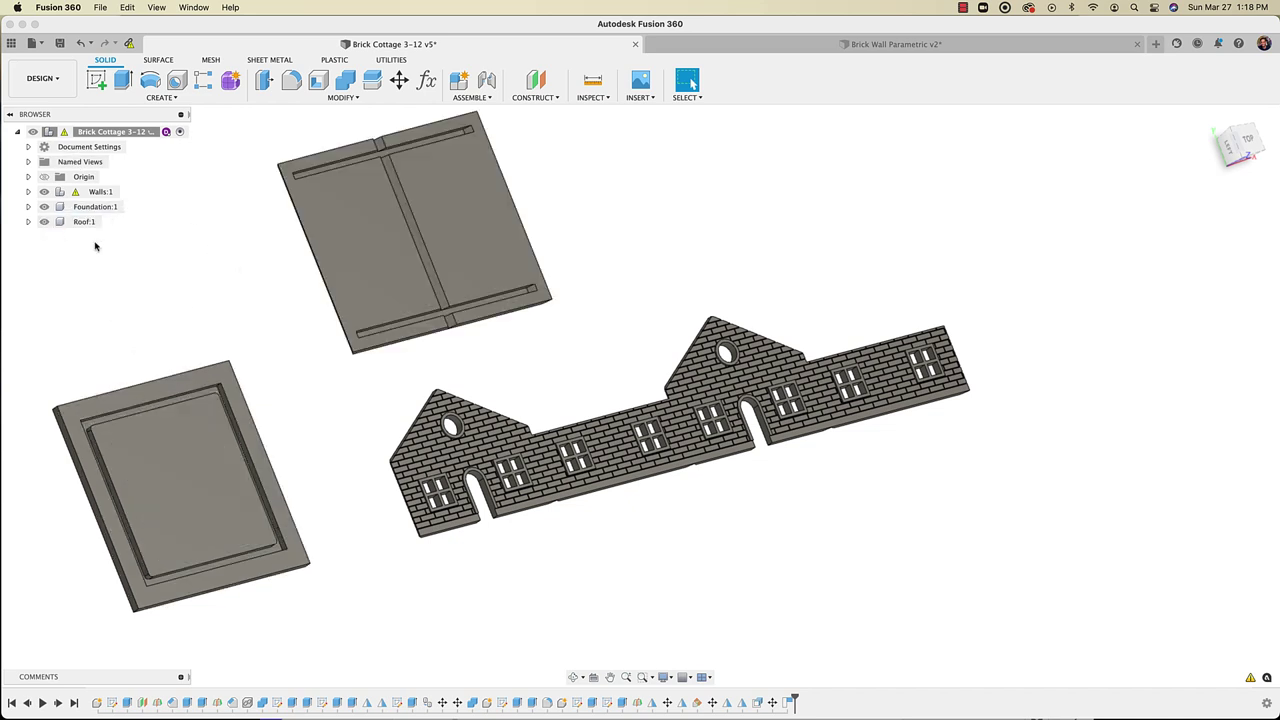
Examine the roof's central V-groove and wall slots, and the recessed channel around the foundation
shift+middle_drag(146, 271, 492, 290)
scroll(491, 291, up, 10)
click(418, 295)
scroll(405, 300, down, 8)
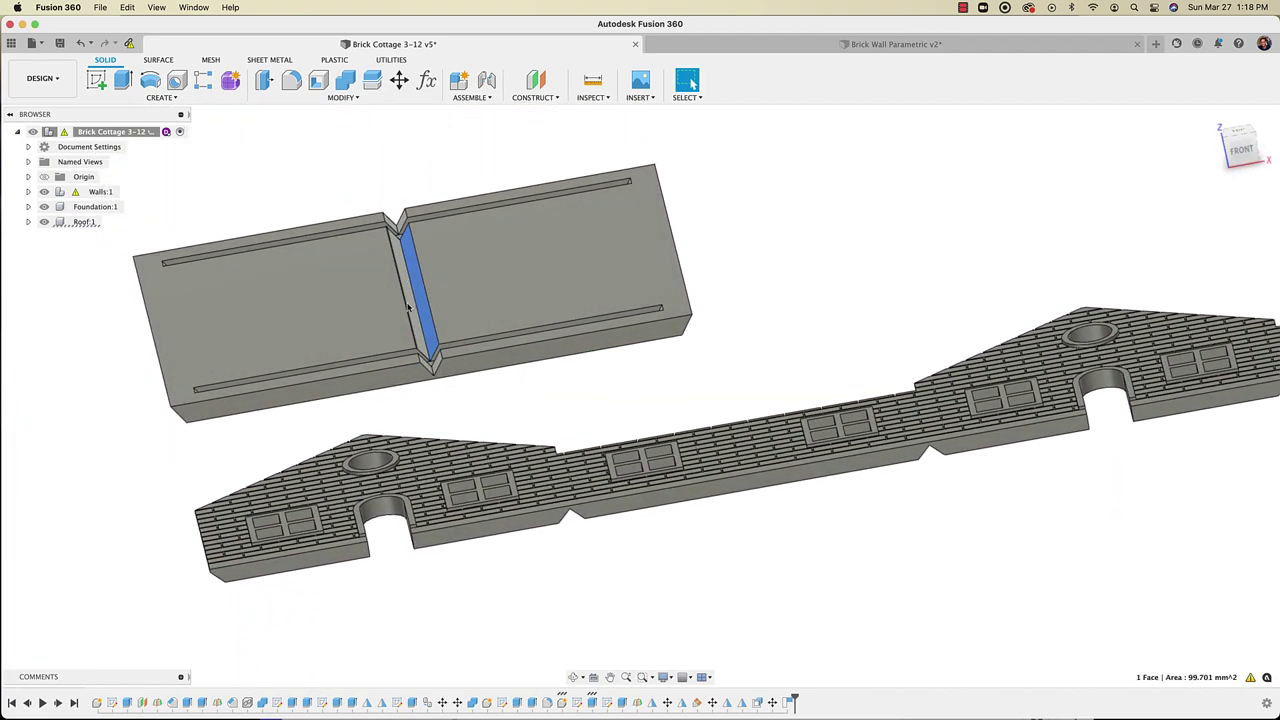
shift+middle_drag(408, 307, 265, 329)
scroll(270, 433, up, 3)
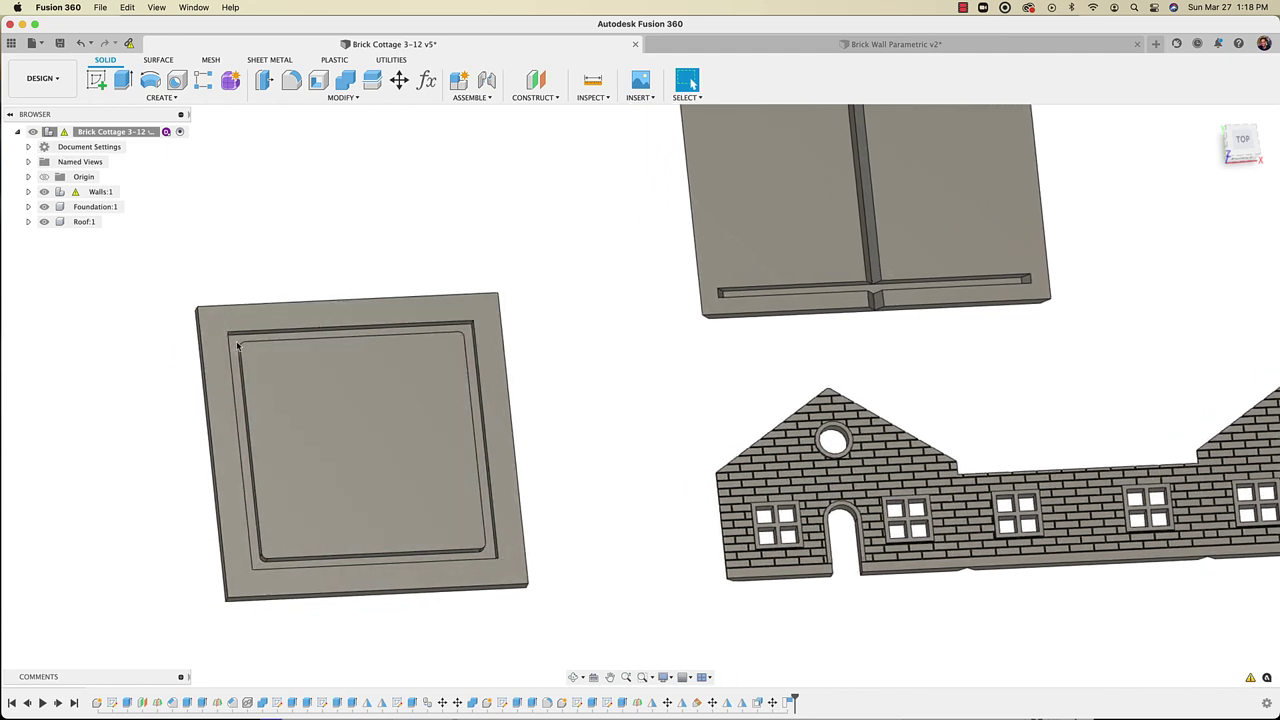
shift+middle_drag(395, 588, 631, 303)
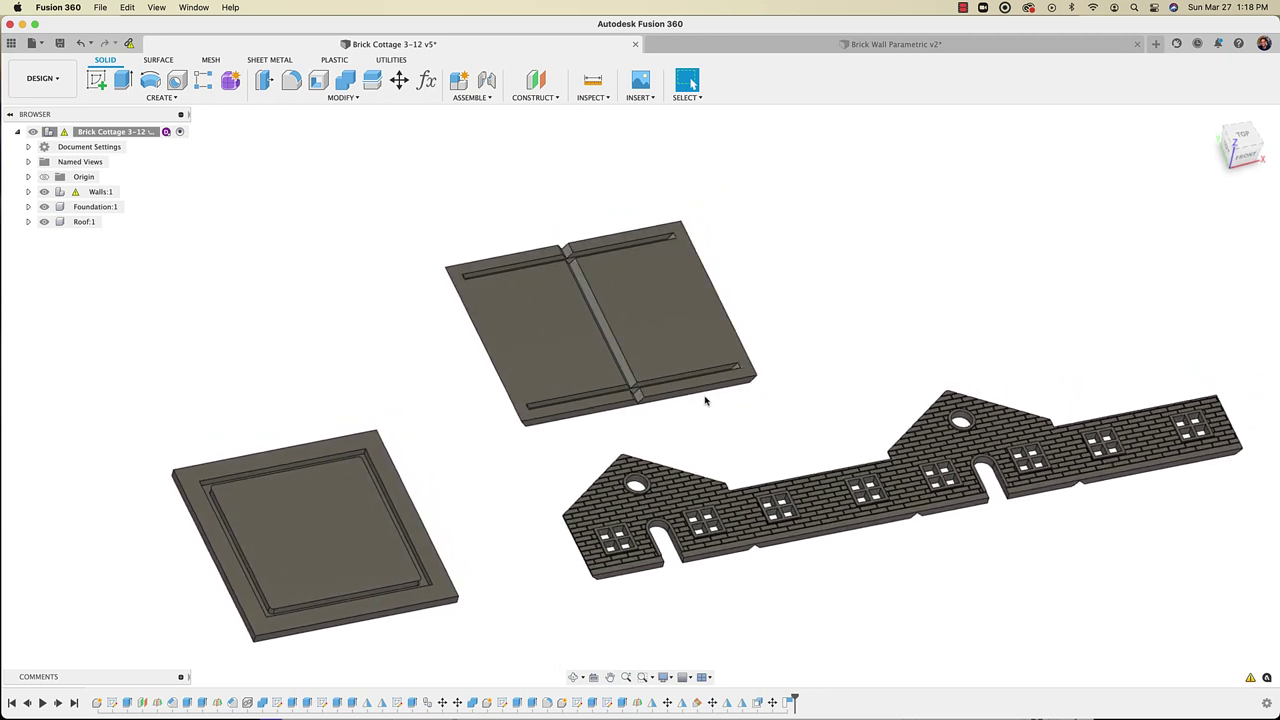
Hide the Roof and Foundation components so that only the walls are displayed
click(43, 222)
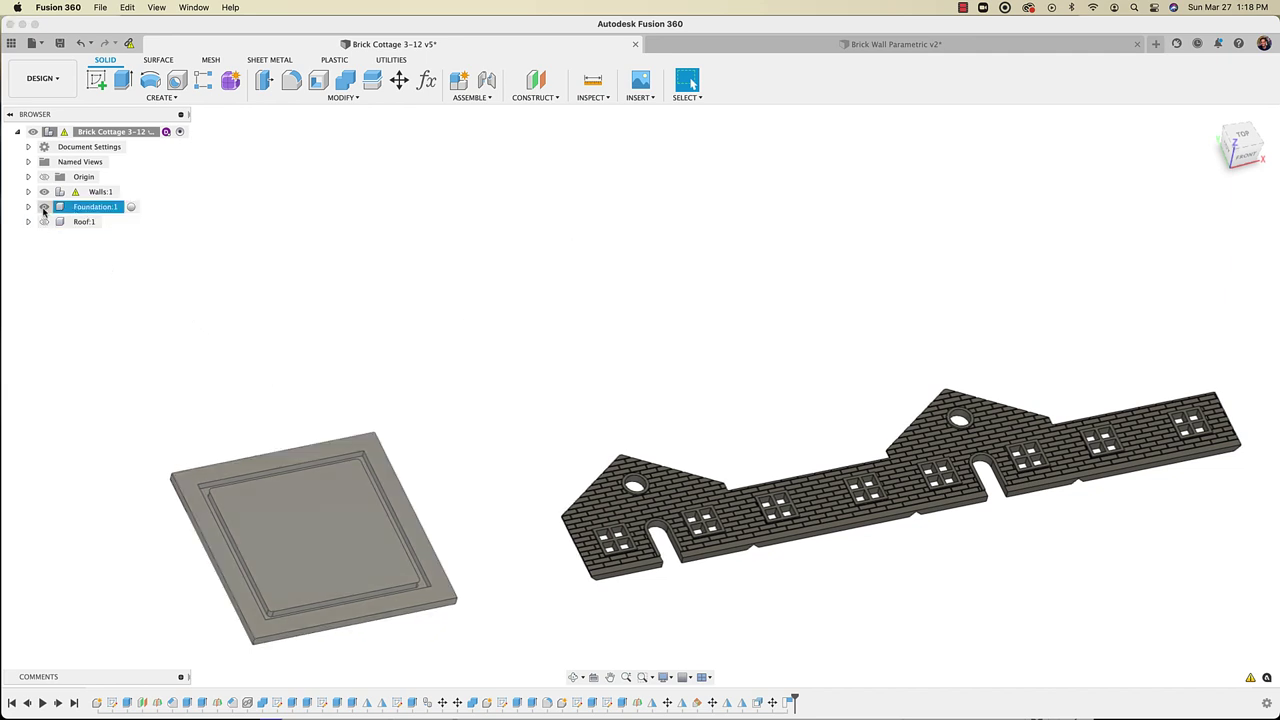
click(43, 208)
key(F6)
Examine the back of the wall strip, especially the angled fold joints between panels and the beveled bottom edge
shift+middle_drag(343, 345, 510, 342)
scroll(509, 342, up, 3)
scroll(510, 342, down, 1)
scroll(486, 434, up, 2)
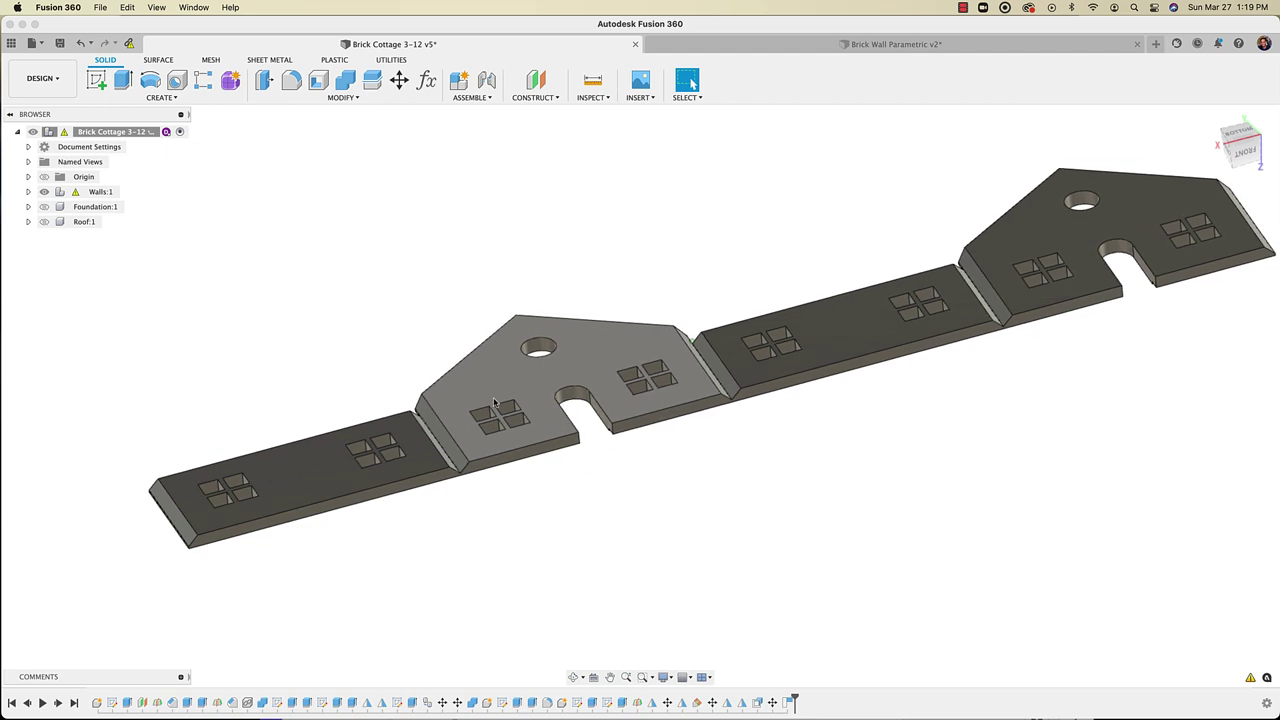
shift+middle_drag(462, 504, 497, 461)
scroll(456, 485, up, 3)
click(499, 461)
click(569, 560)
scroll(569, 560, down, 3)
shift+middle_drag(567, 543, 568, 532)
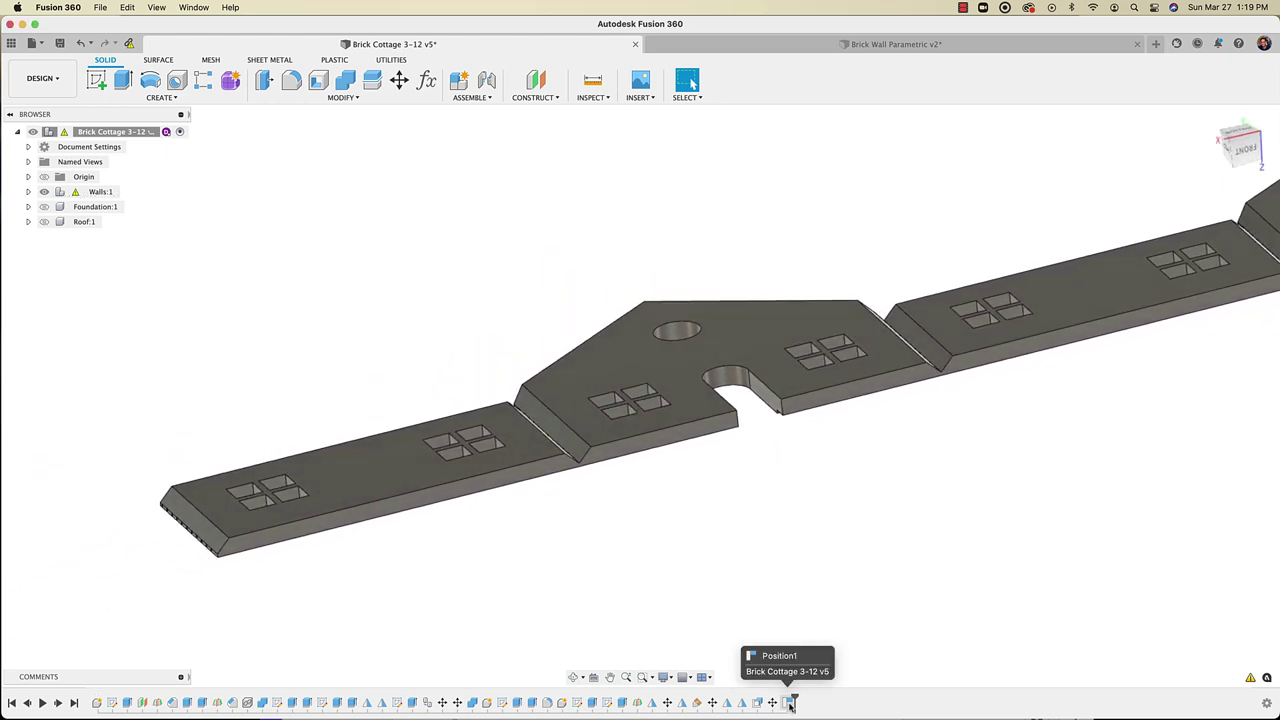
Activate the Walls component, roll its timeline back to just after the first sketch, and show its sketches
click(127, 192)
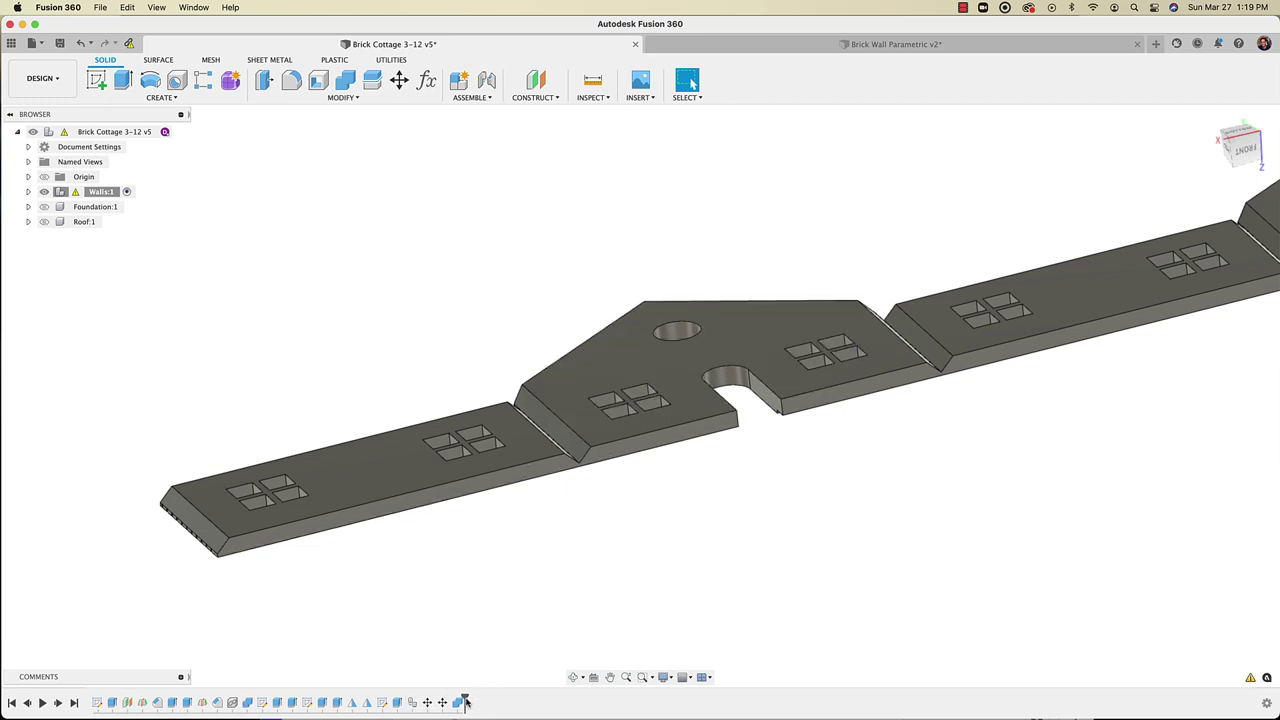
drag(350, 689, 76, 680)
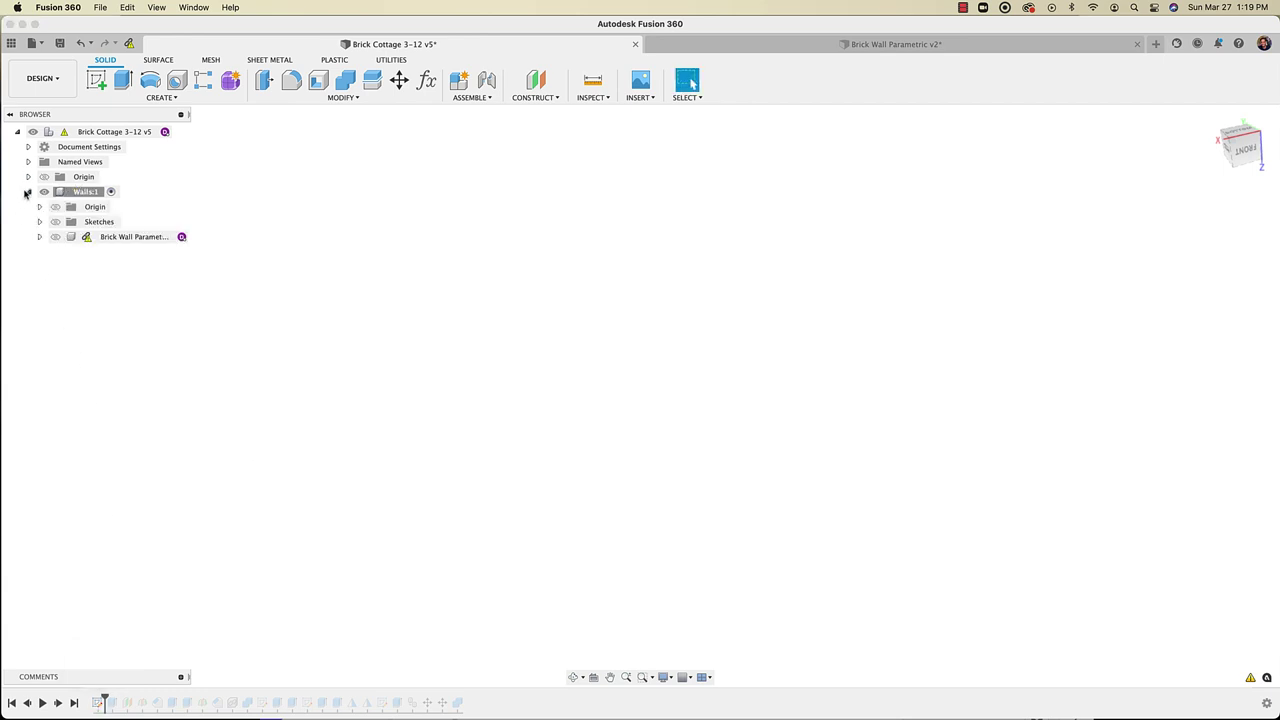
click(54, 222)
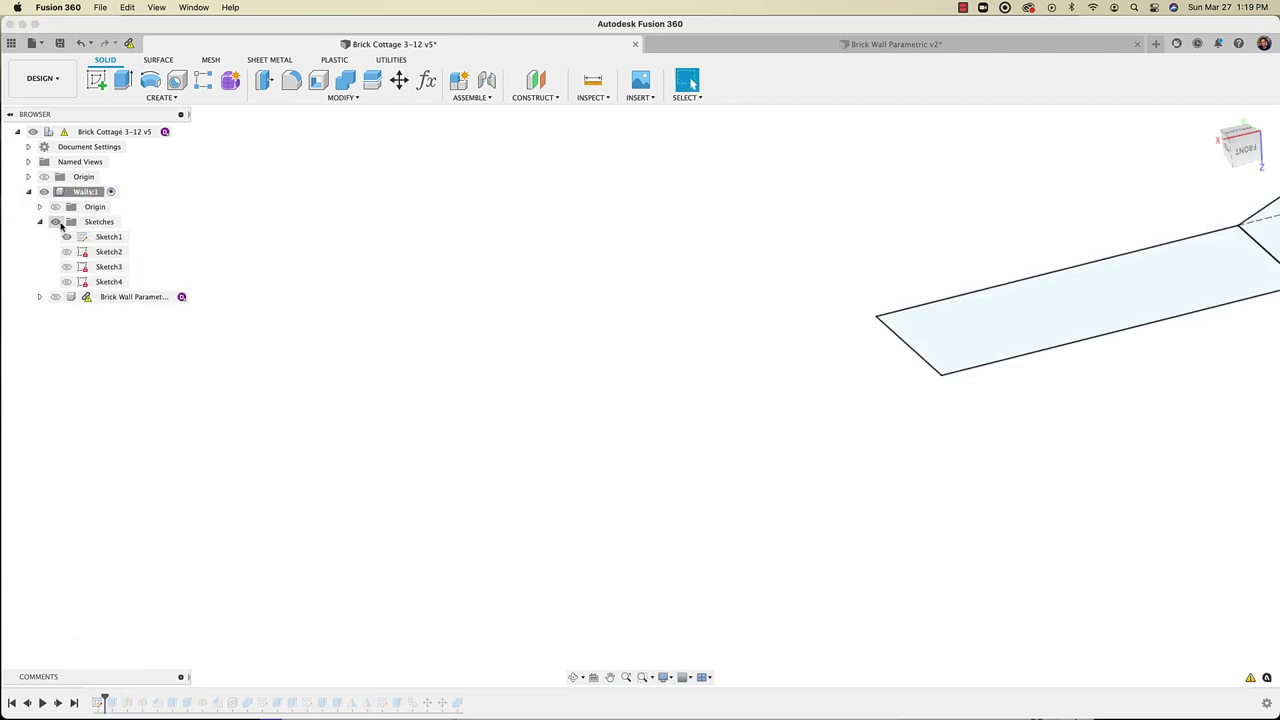
Examine the gable wall and side wall profiles in Sketch1, including the construction lines under the gable
middle_drag(424, 353, 62, 443)
scroll(530, 440, down, 3)
mouse_move(743, 431)
shift+middle_down()
mouse_move(804, 423)
mouse_move(612, 402)
shift+middle_up()
click(612, 402)
click(890, 395)
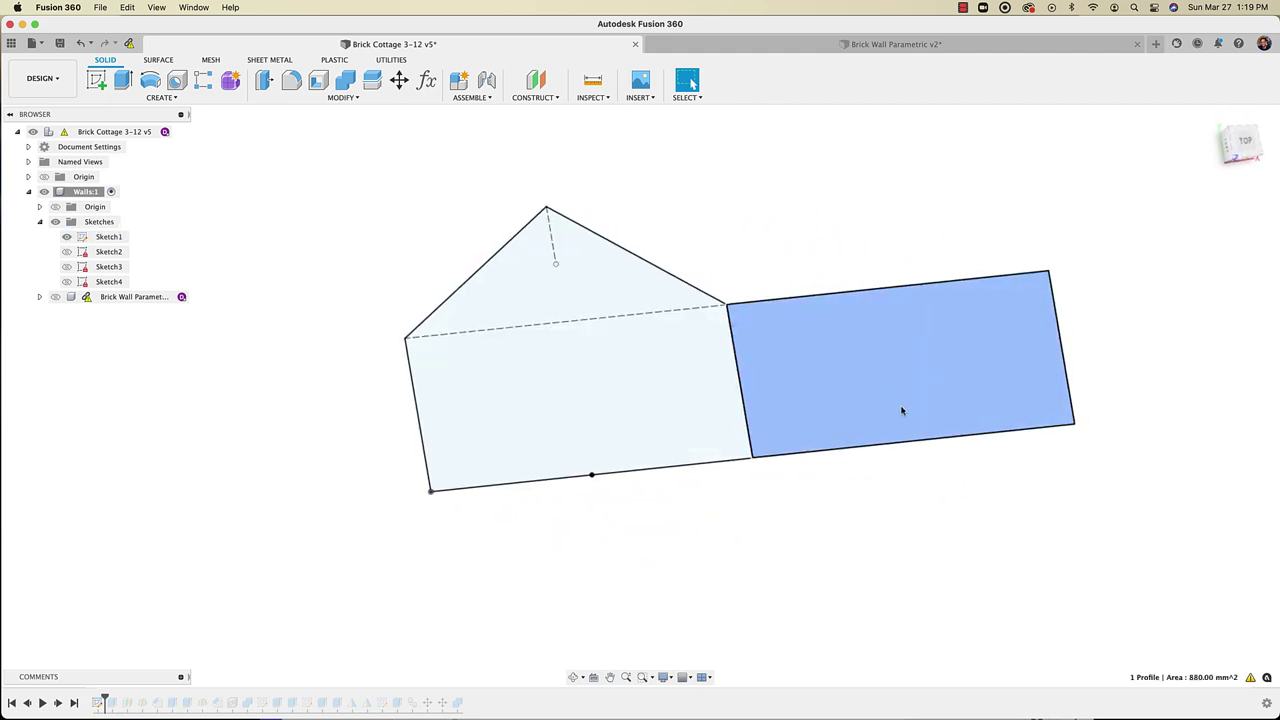
click(723, 243)
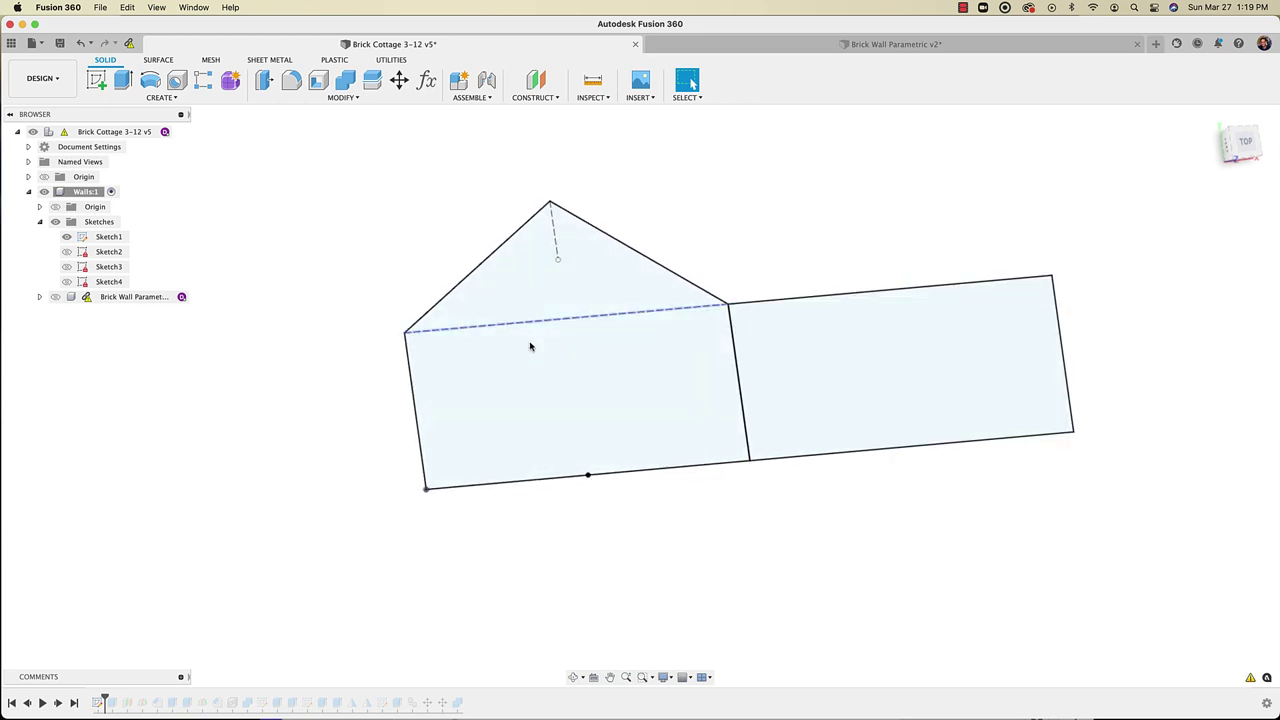
shift+middle_drag(840, 396, 846, 394)
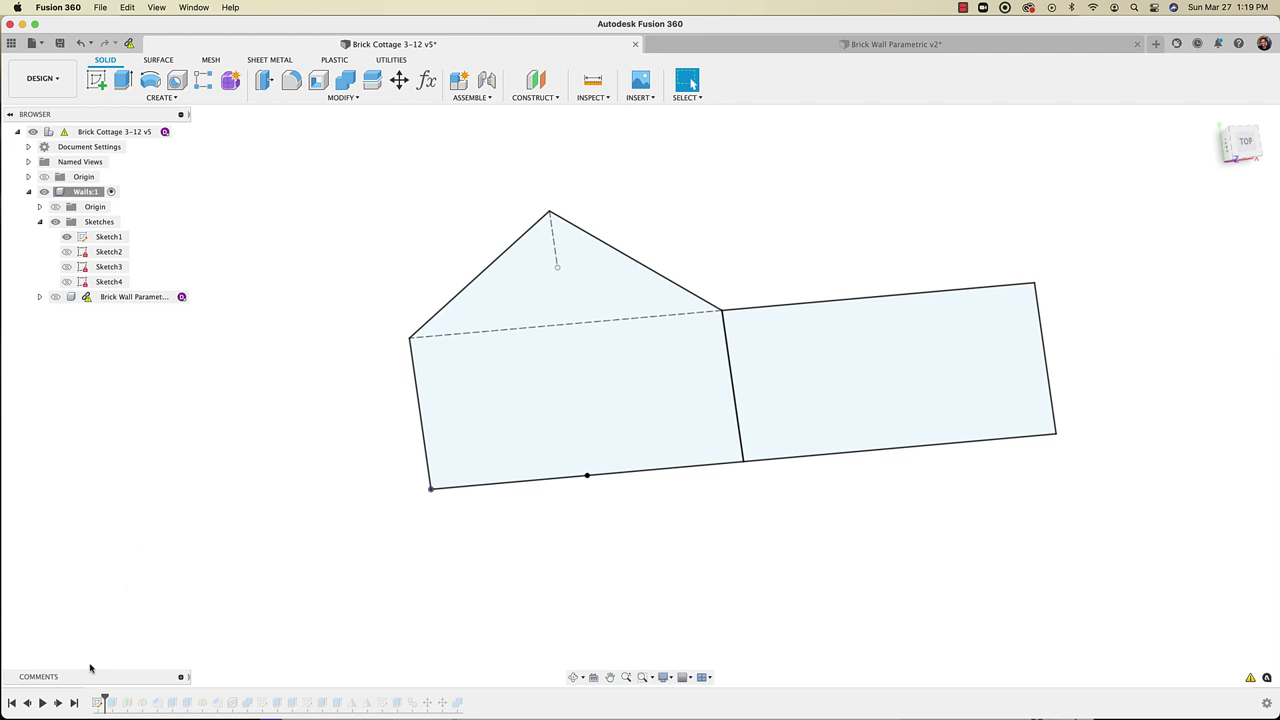
Advance the timeline past the gable wall's extrusion and hide Sketch1
click(58, 703)
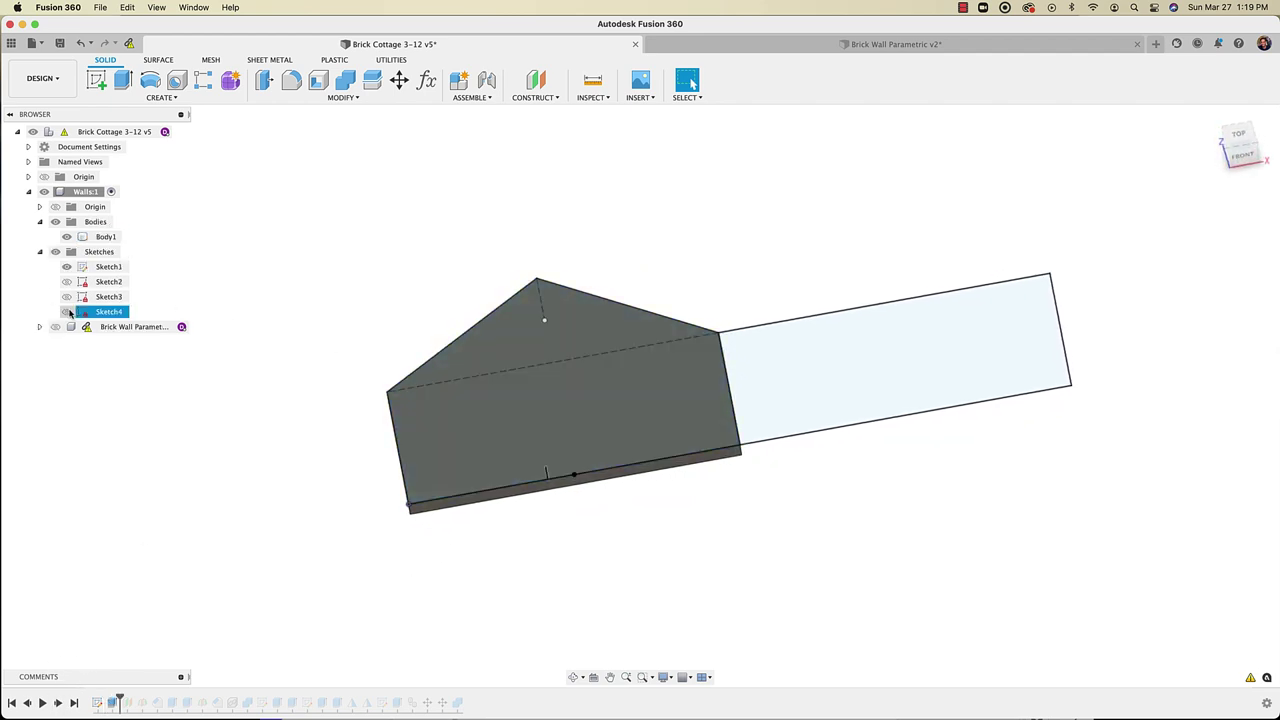
click(66, 284)
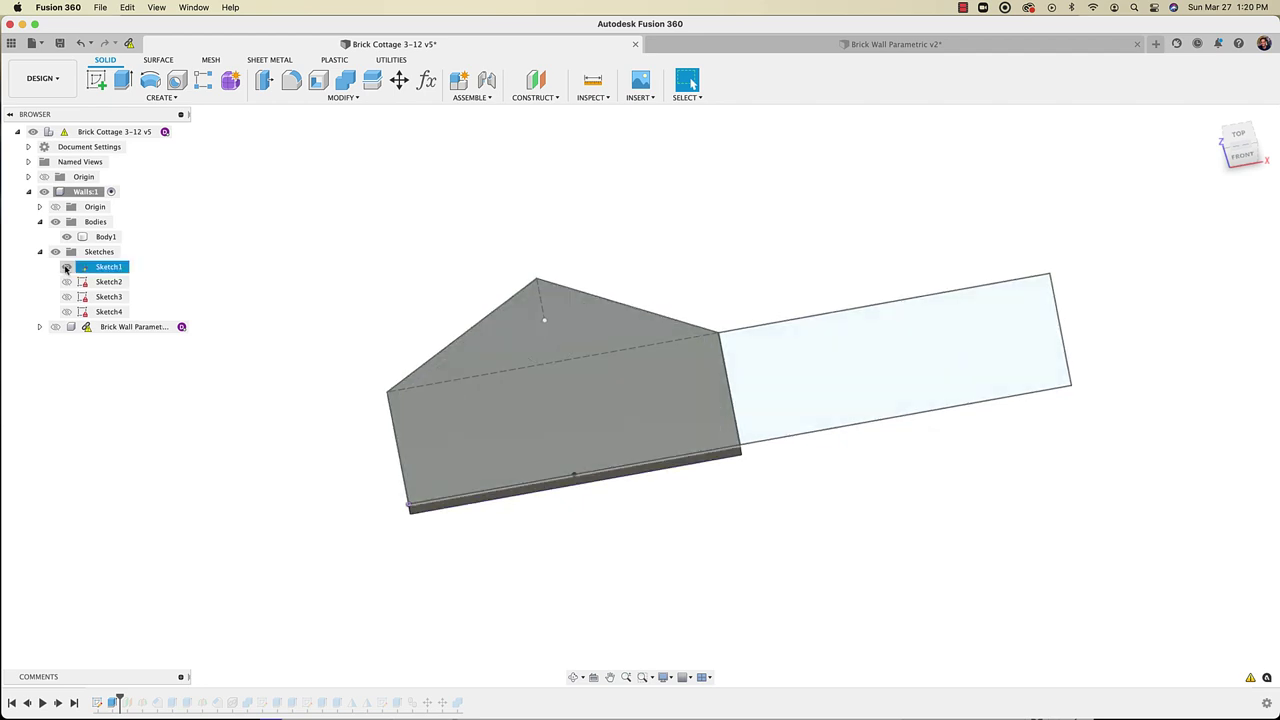
click(66, 267)
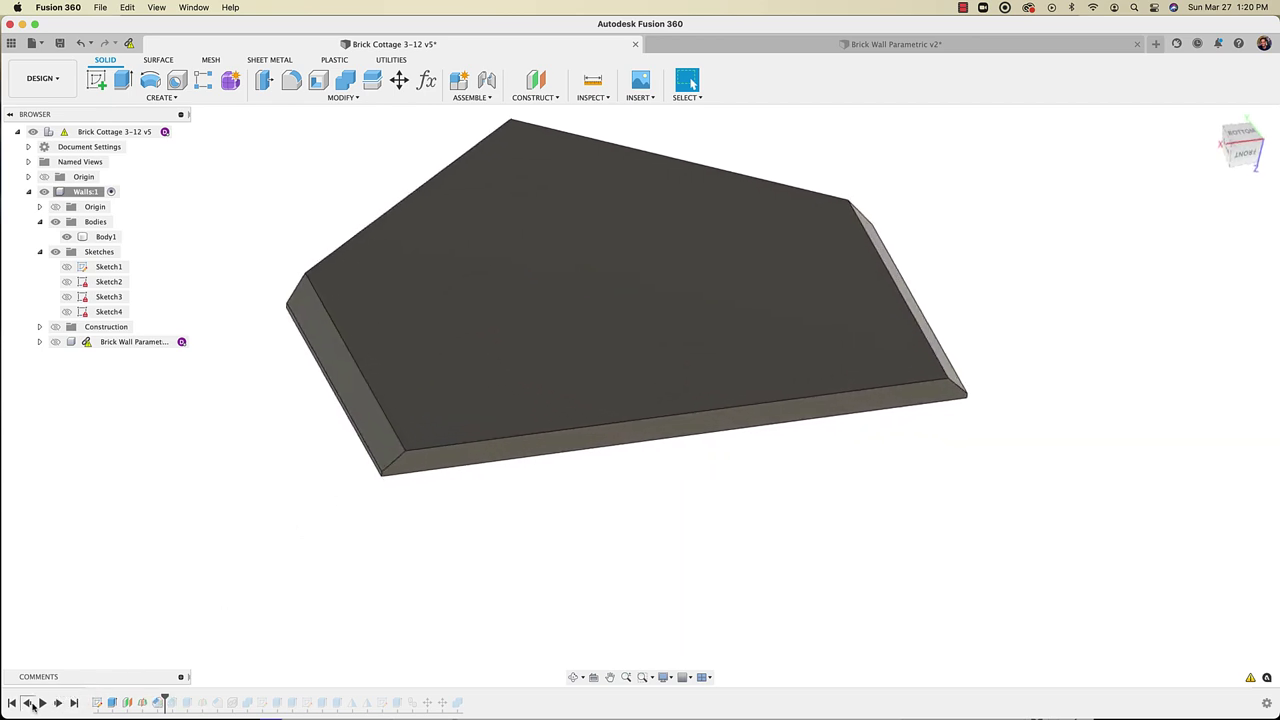
Compare the gable wall before and after its first chamfer, and review the chamfer's distance settings without changing them
click(28, 703)
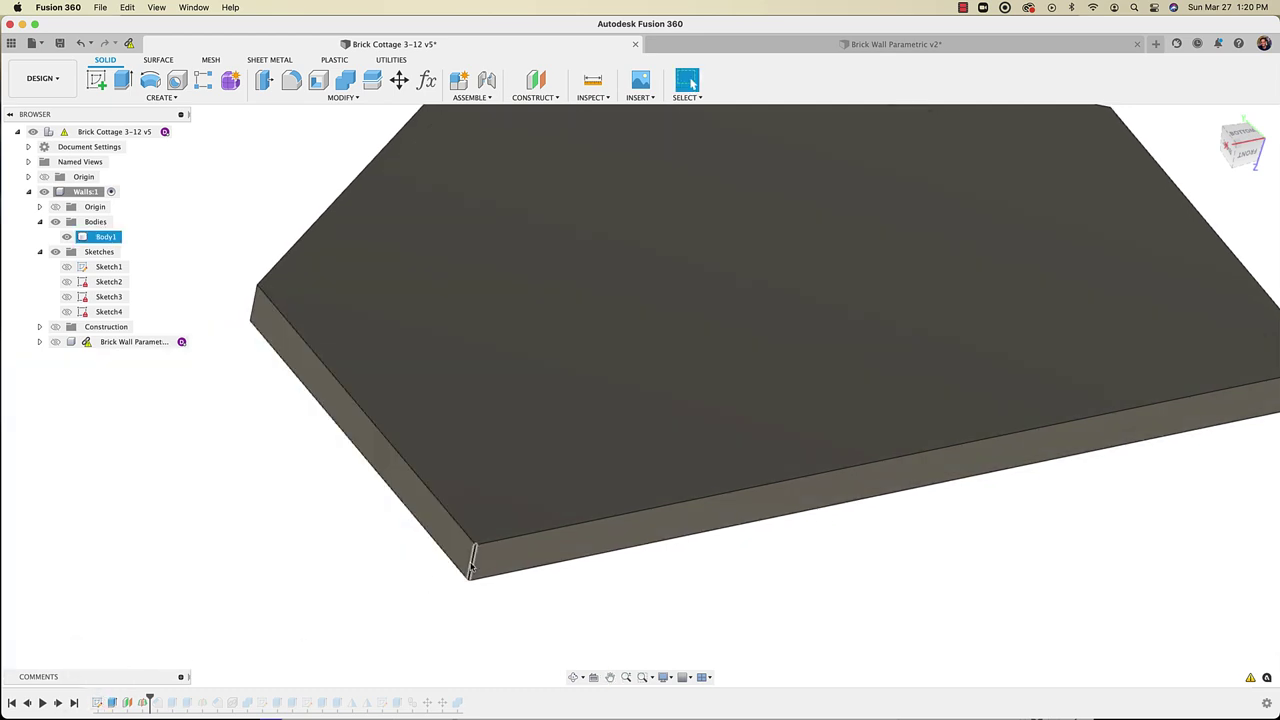
click(470, 562)
click(59, 703)
double_click(158, 703)
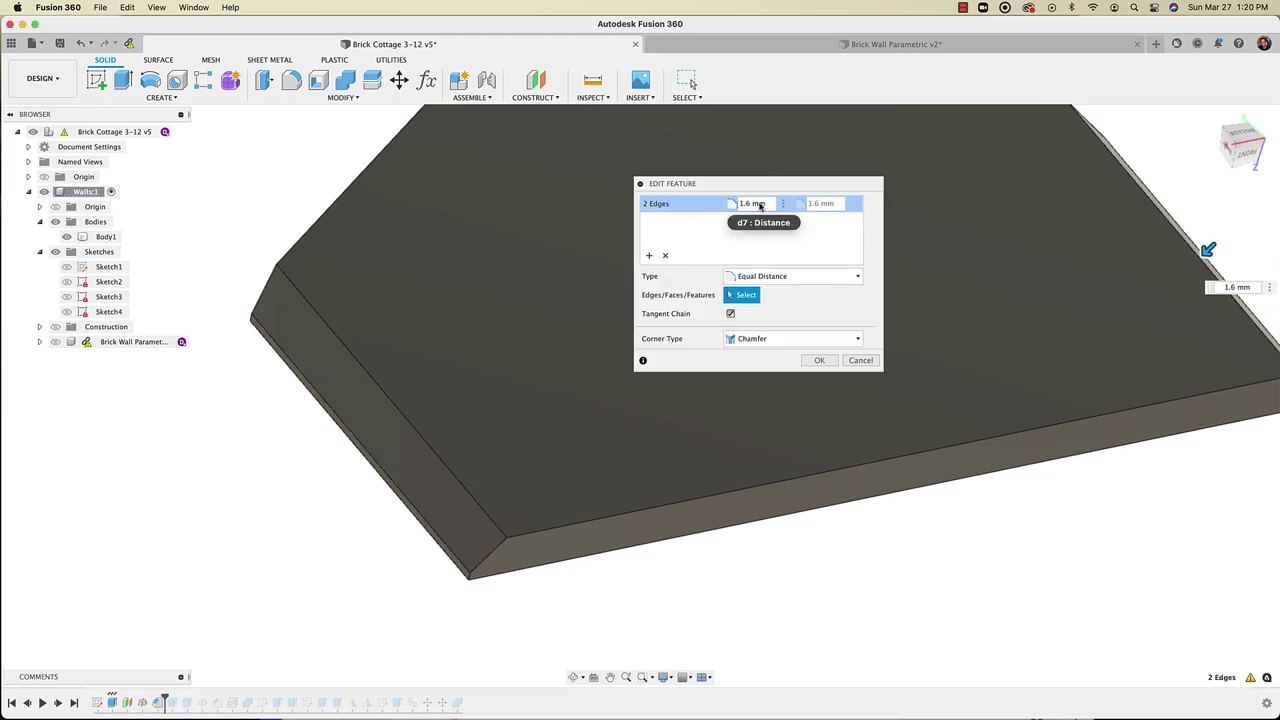
shift+middle_drag(760, 205, 577, 505)
click(819, 360)
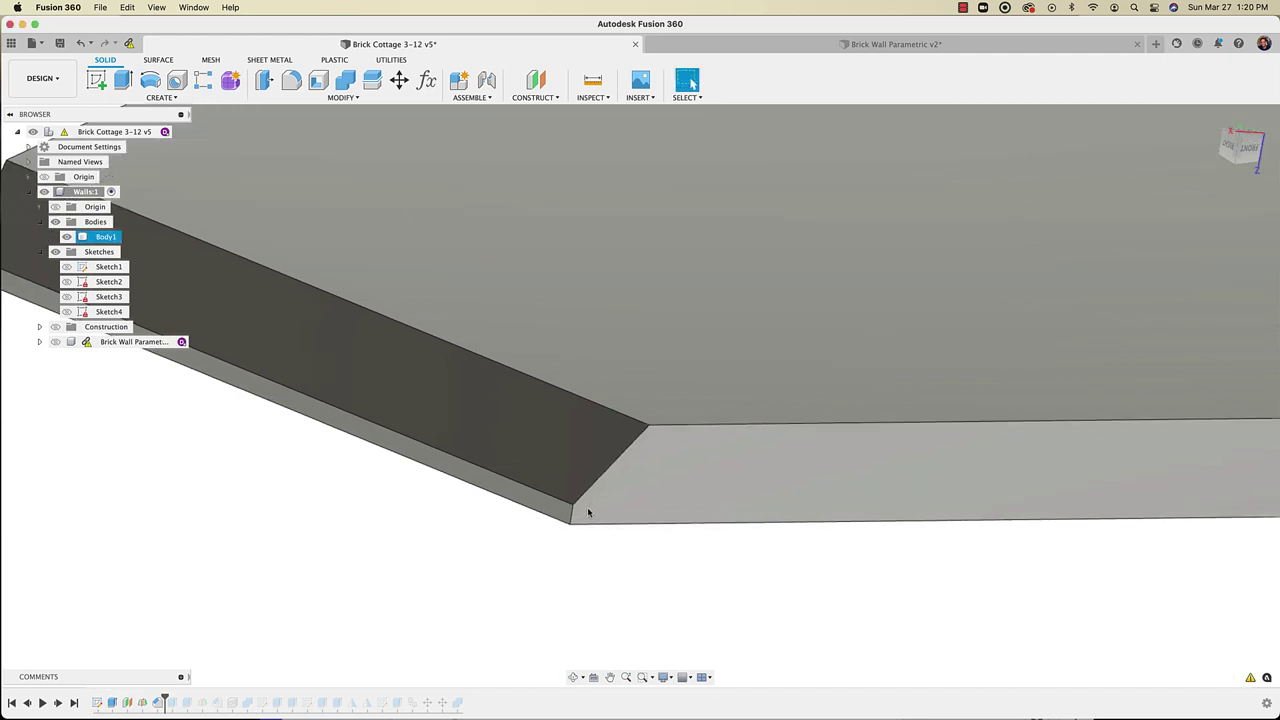
Examine the narrow face and short corner edge left beneath the chamfer on the gable wall
click(572, 517)
shift+middle_drag(572, 517, 556, 522)
click(558, 523)
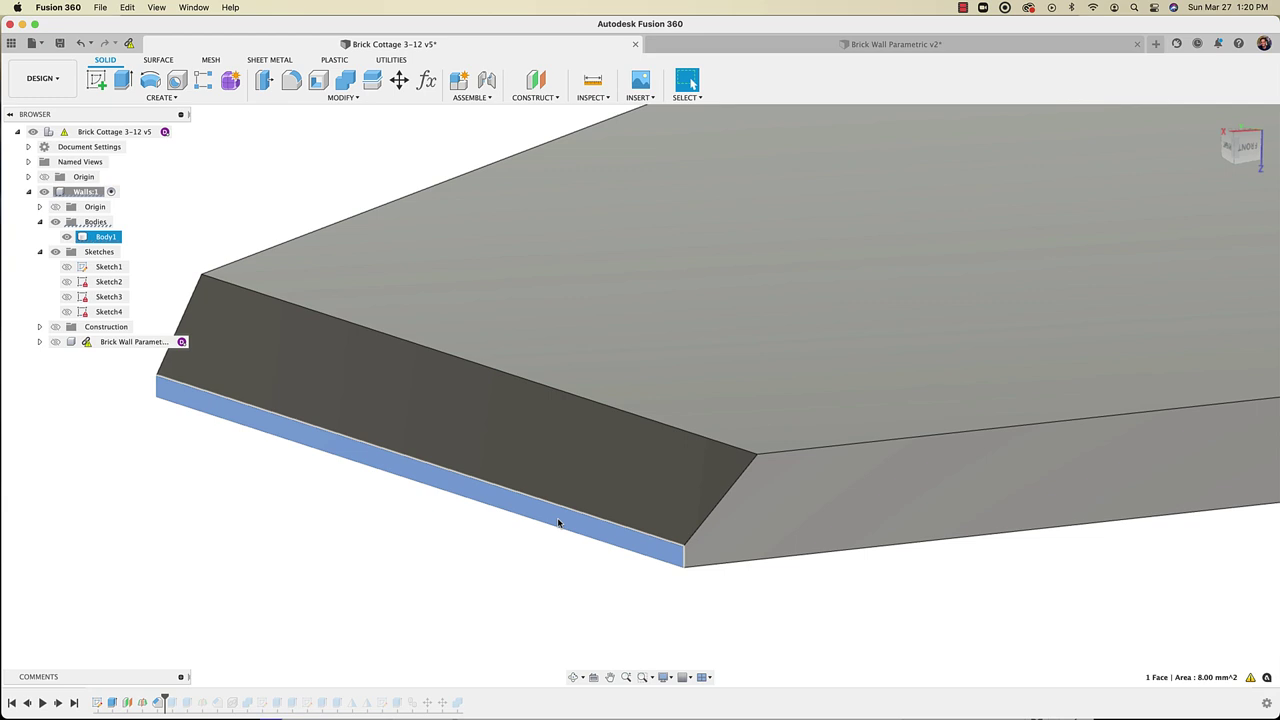
click(523, 551)
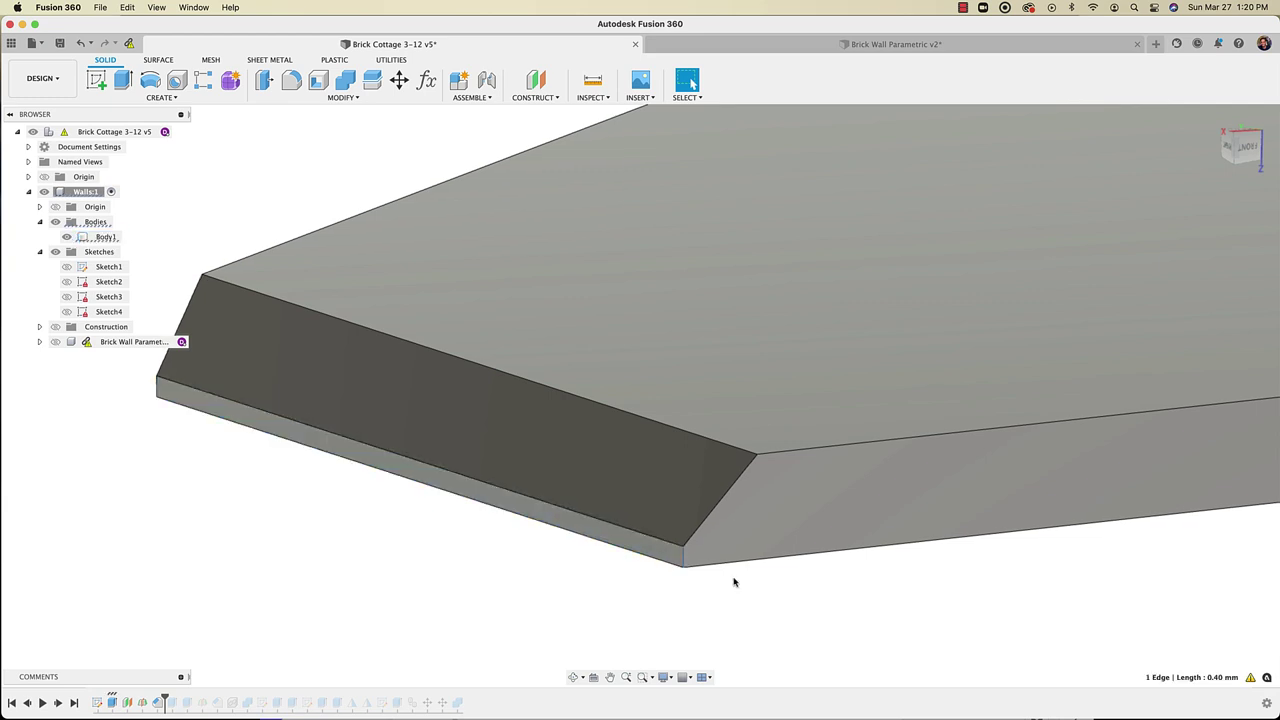
scroll(598, 590, down, 3)
shift+middle_drag(589, 572, 582, 554)
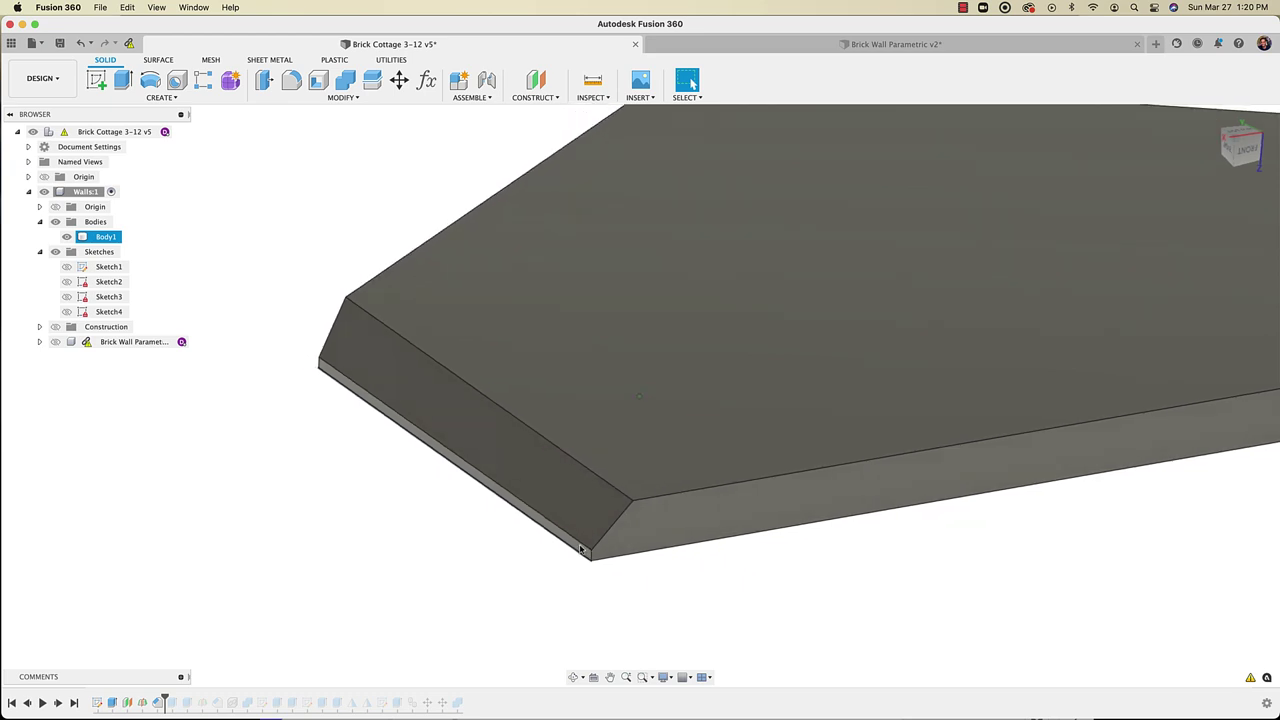
scroll(581, 553, up, 5)
scroll(582, 551, up, 1)
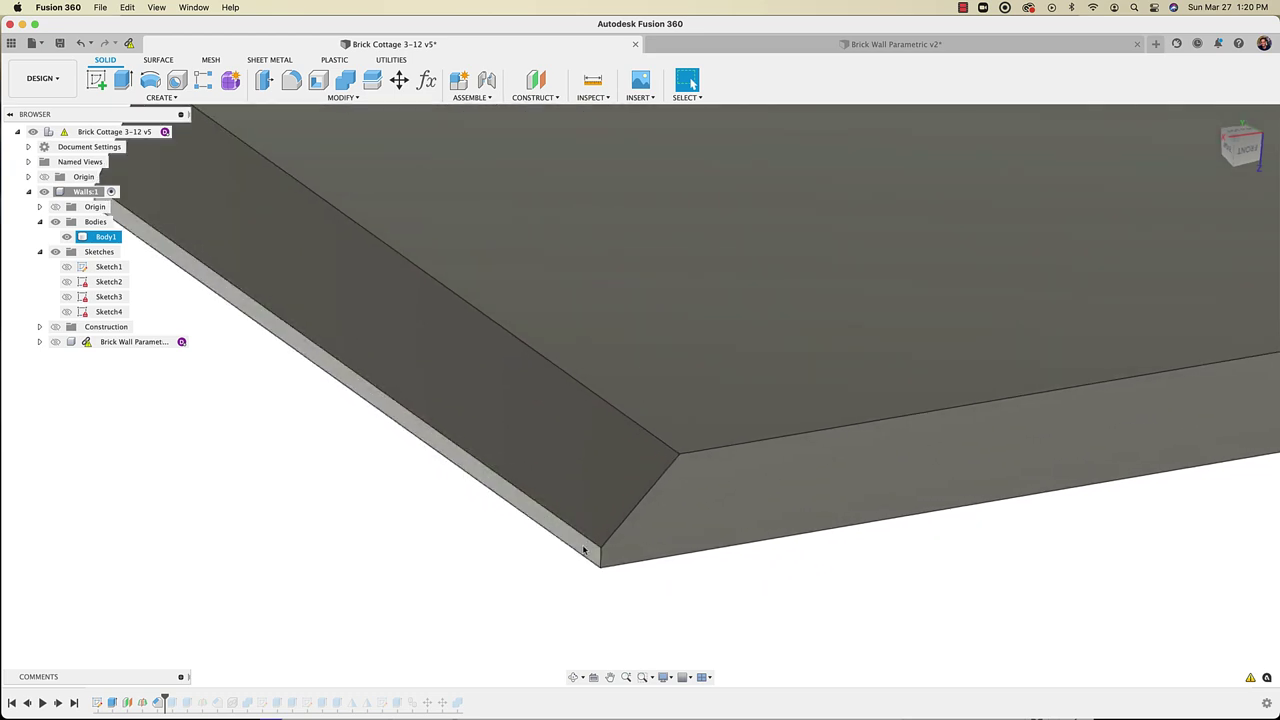
click(584, 549)
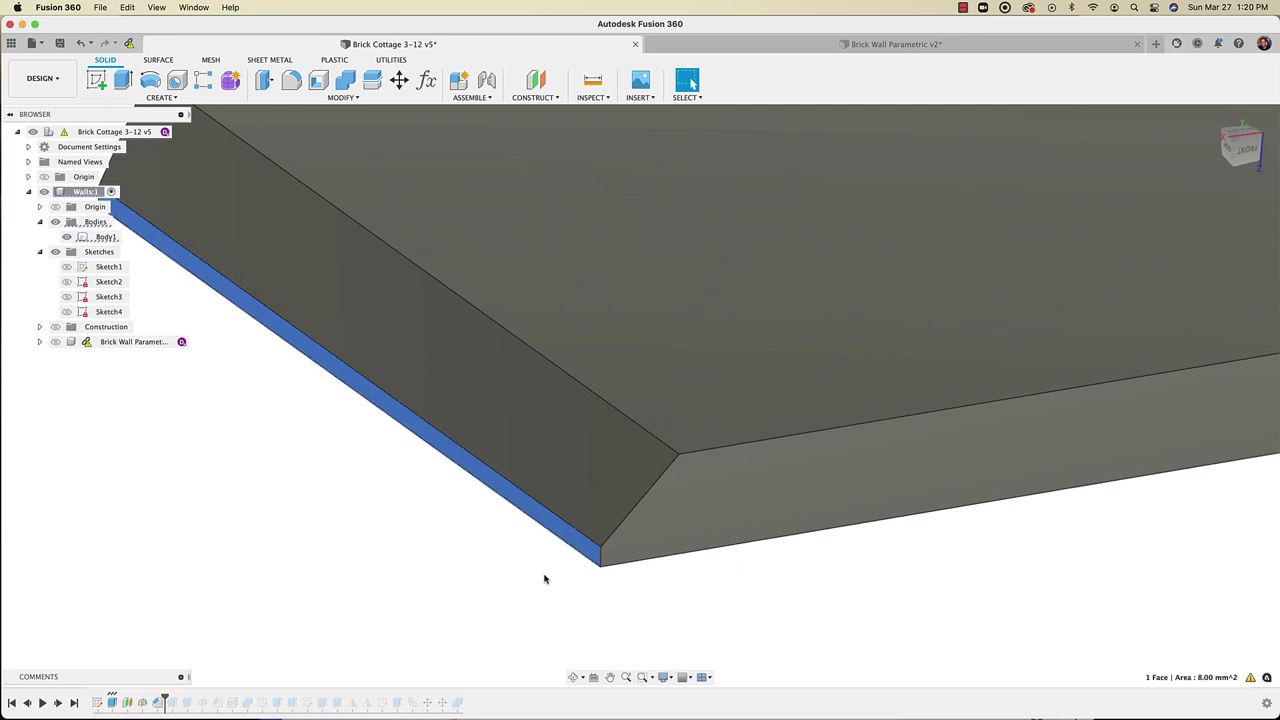
scroll(544, 578, down, 2)
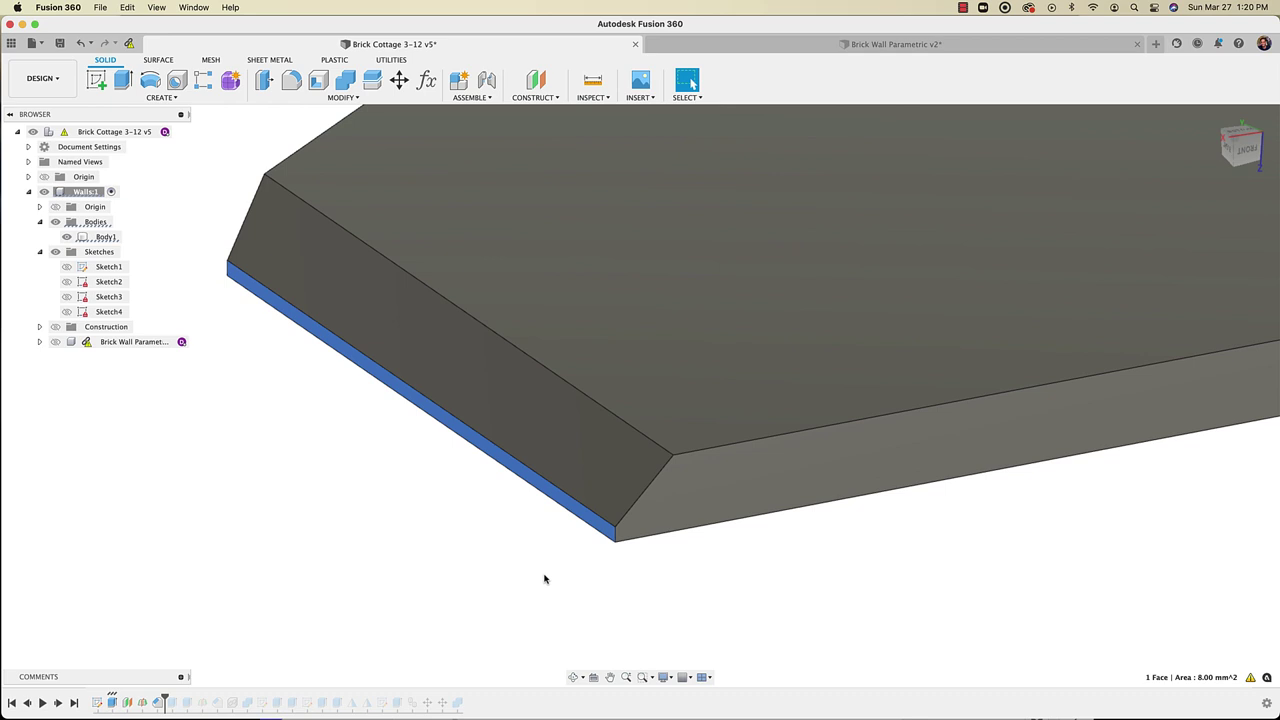
scroll(556, 550, down, 2)
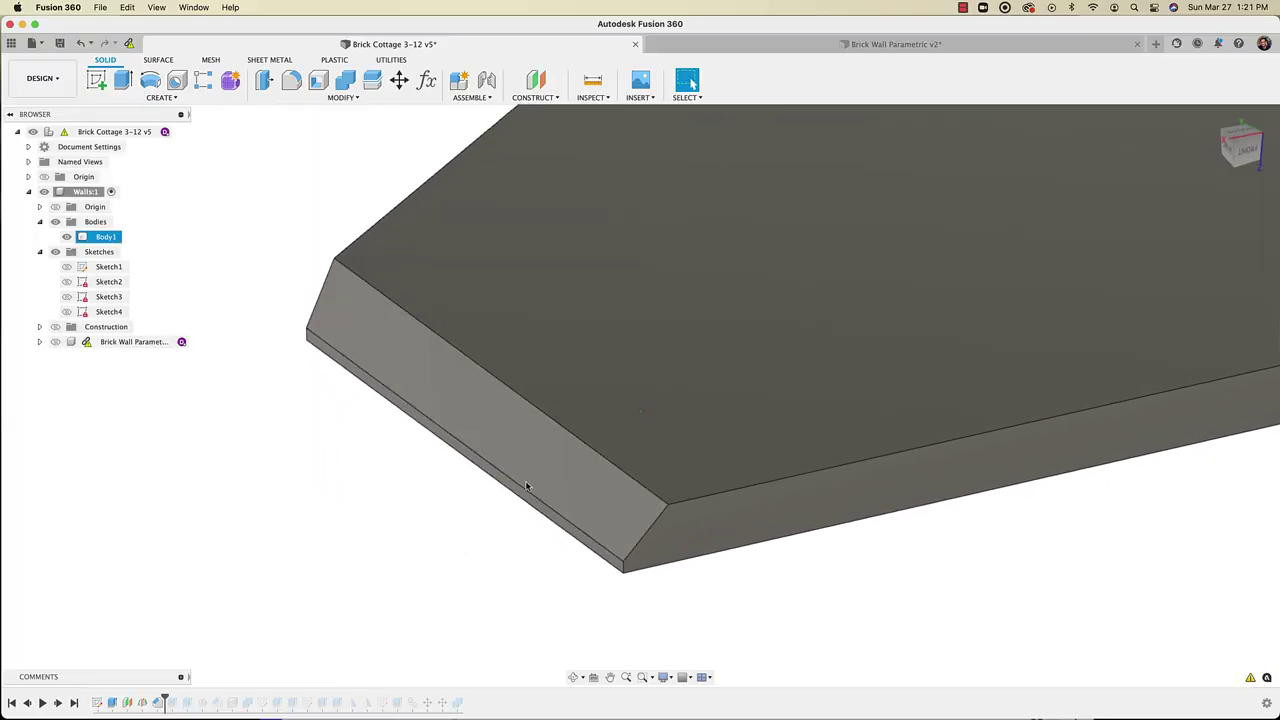
Advance the timeline through the side wall's extrusions to its chamfer, forming the V-groove joint with the gable wall
mouse_move(526, 488)
shift+middle_down()
mouse_move(531, 534)
mouse_move(523, 525)
shift+middle_up()
scroll(518, 525, up, 3)
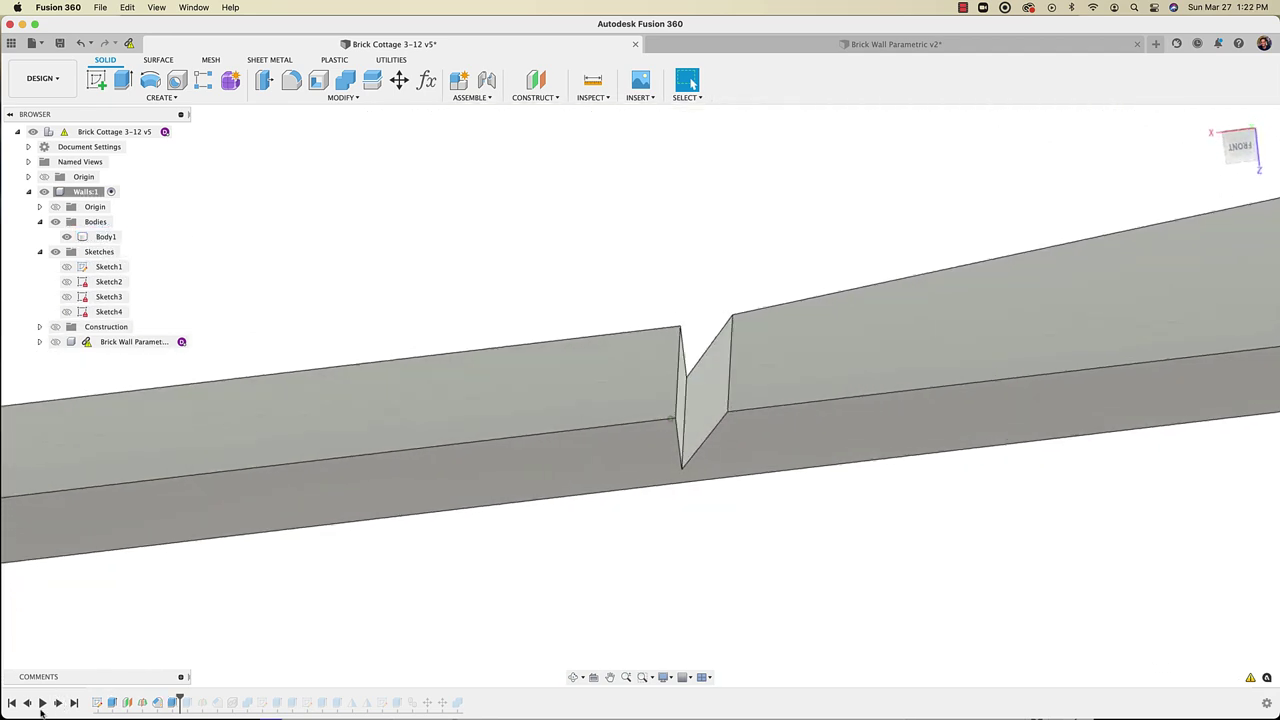
click(57, 704)
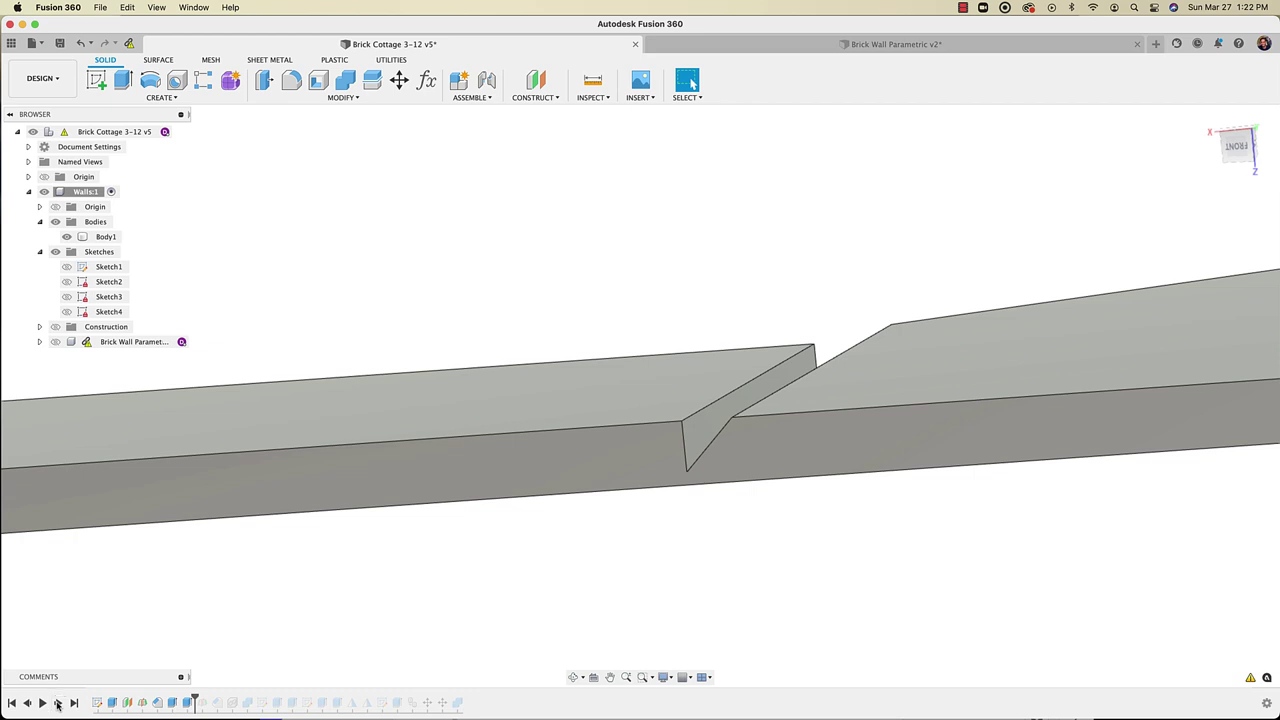
click(57, 704)
click(59, 703)
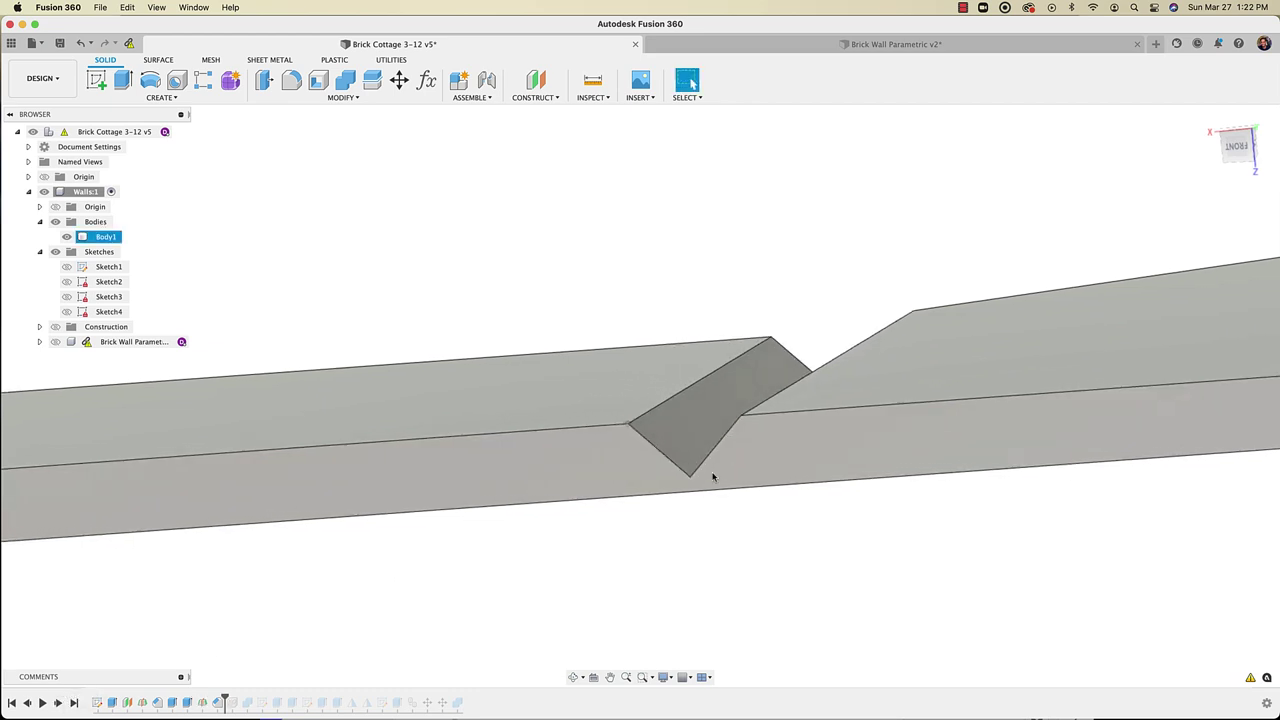
Measure the distance between the V-groove's tip and the wall's outer edge
key(i)
scroll(655, 500, up, 5)
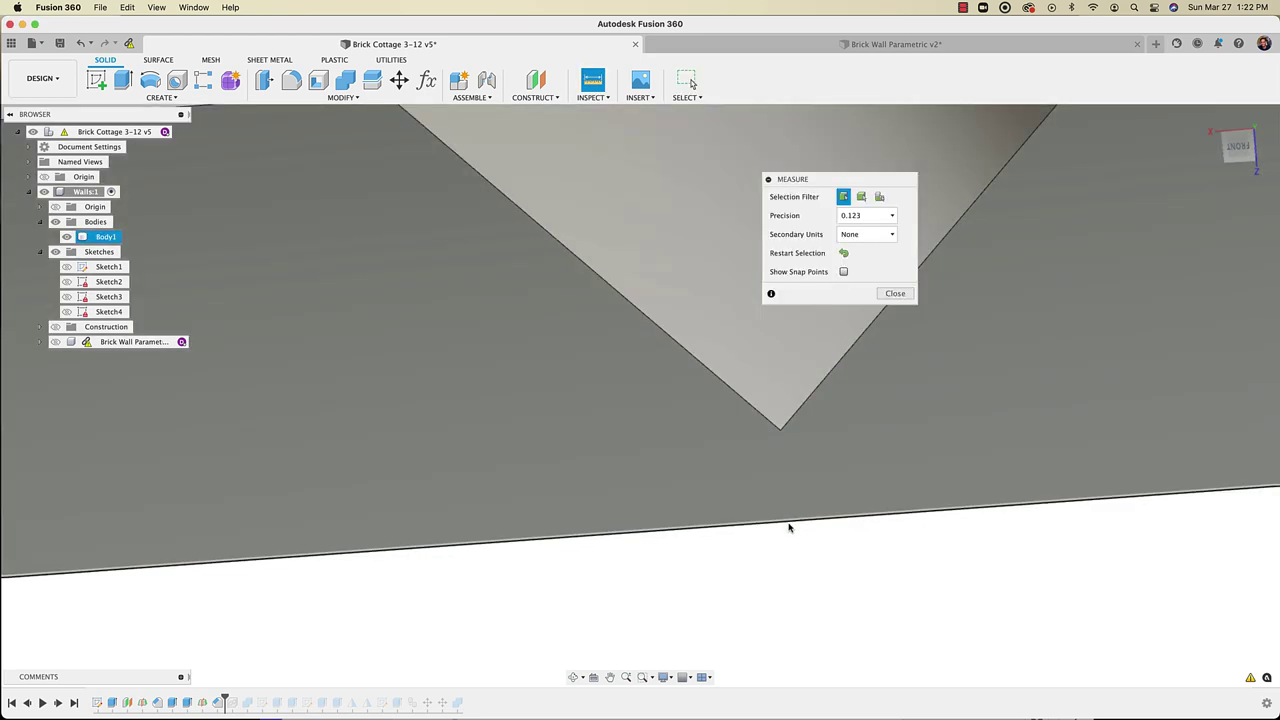
click(789, 525)
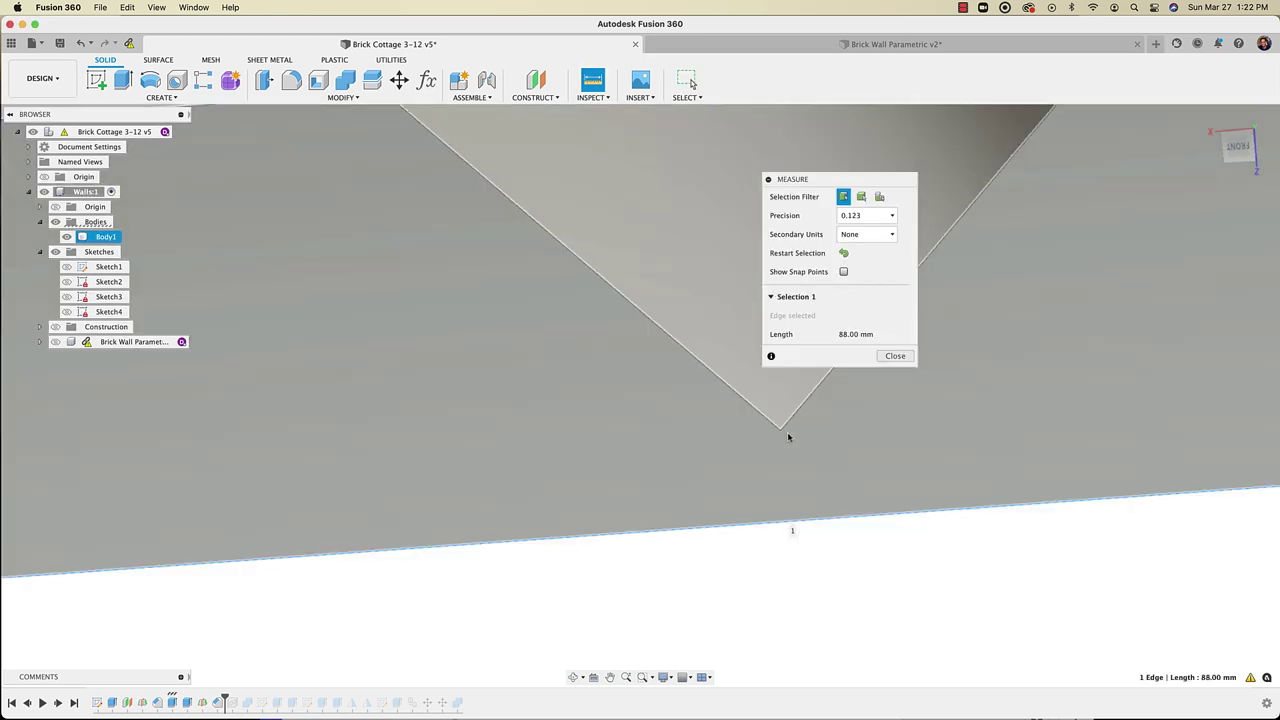
click(781, 429)
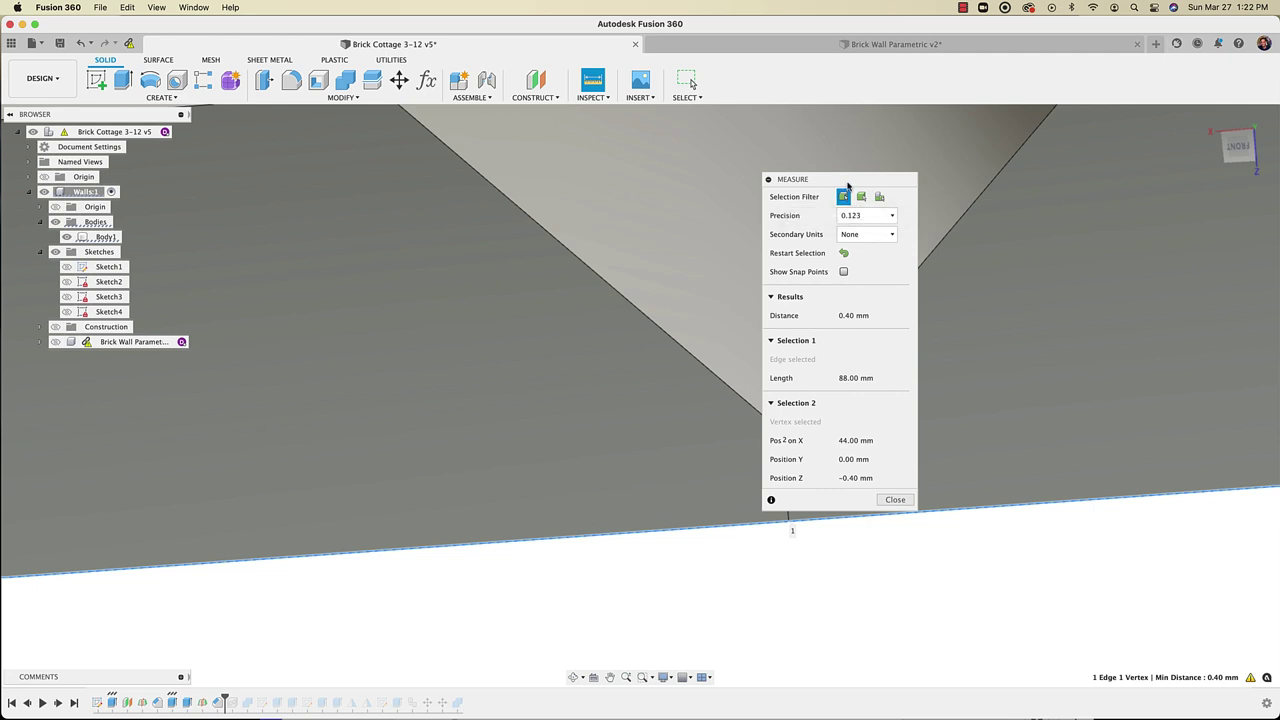
drag(845, 180, 988, 174)
click(826, 551)
scroll(820, 548, down, 10)
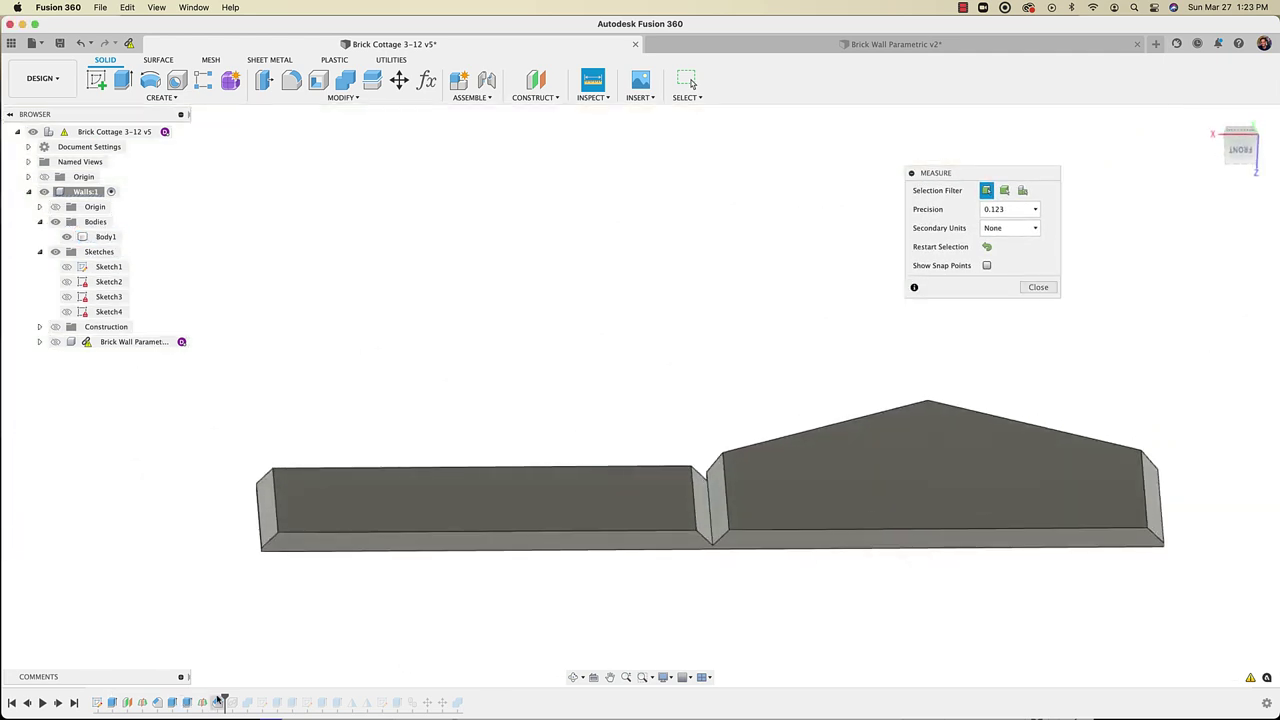
Roll the timeline forward to its end and inspect the completed brick walls with their windows, arches and fold joints
drag(225, 695, 462, 700)
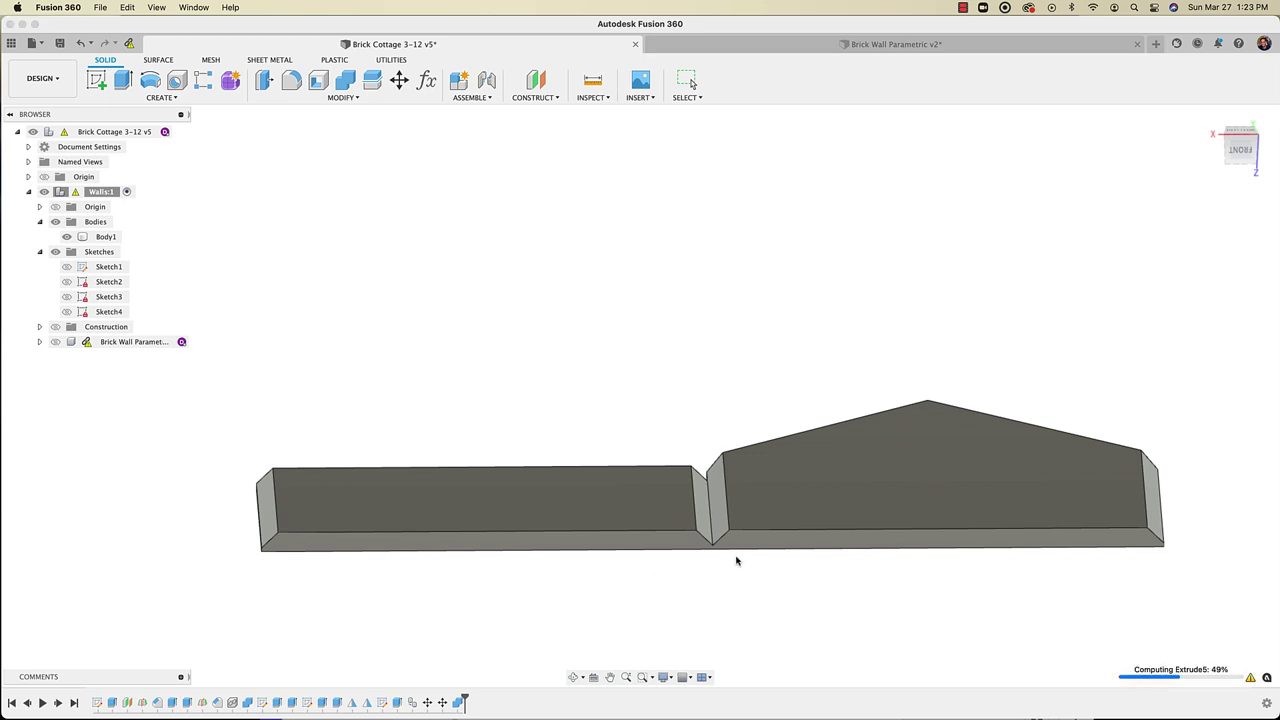
shift+middle_drag(360, 600, 509, 645)
shift+scroll(506, 646, left, 5)
scroll(506, 645, down, 2)
shift+scroll(556, 480, down, 3)
shift+scroll(646, 464, up, 3)
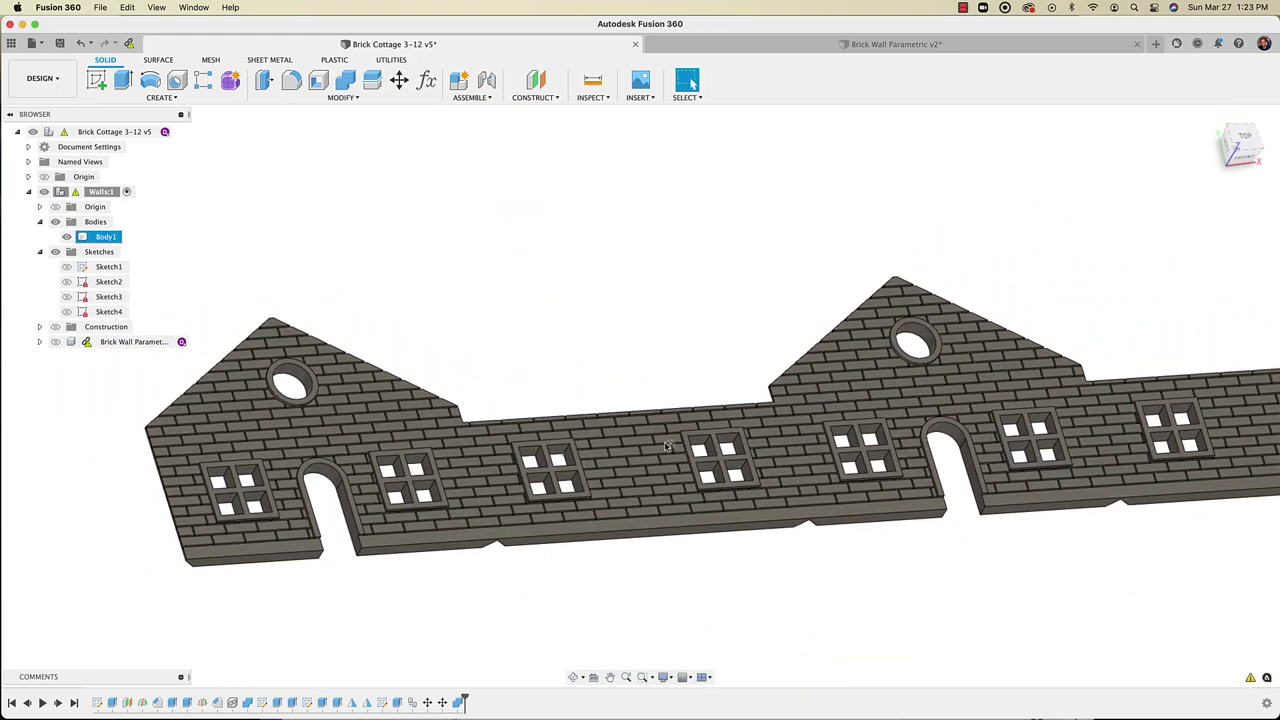
scroll(586, 467, down, 1)
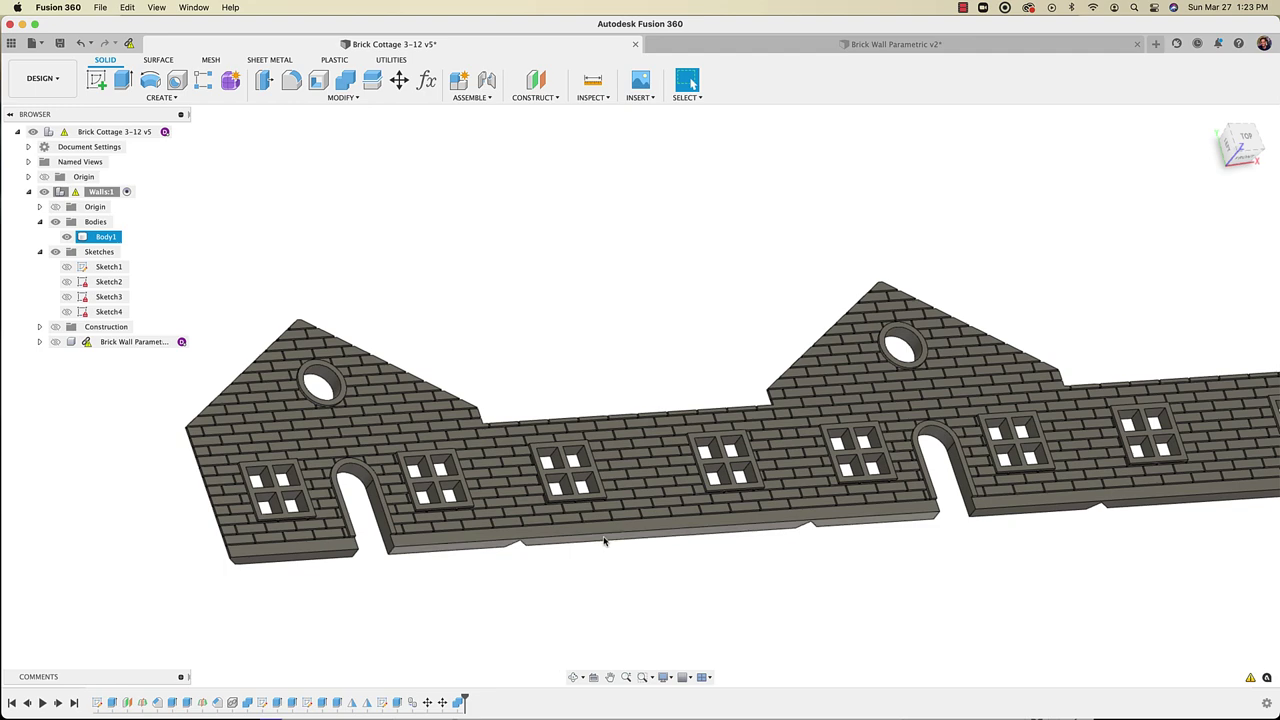
scroll(603, 529, down, 2)
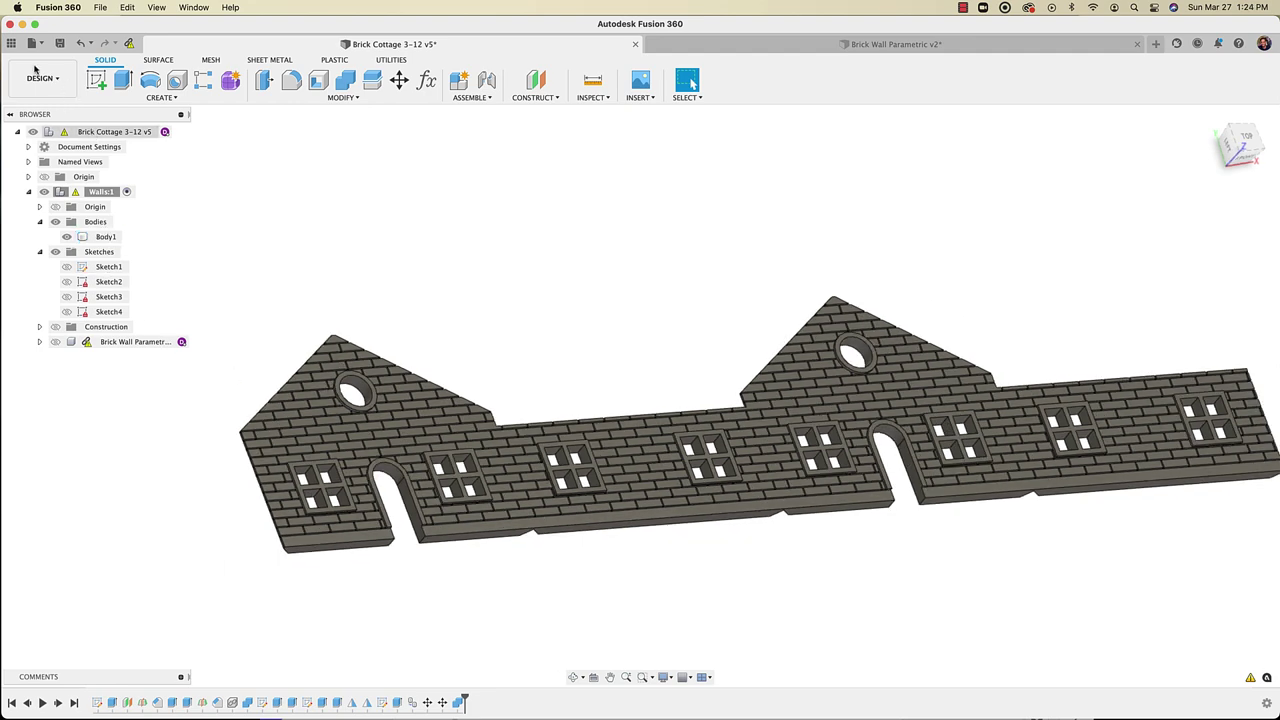
Switch to the Brick Wall Parametric design and examine the mortar grid body
click(12, 44)
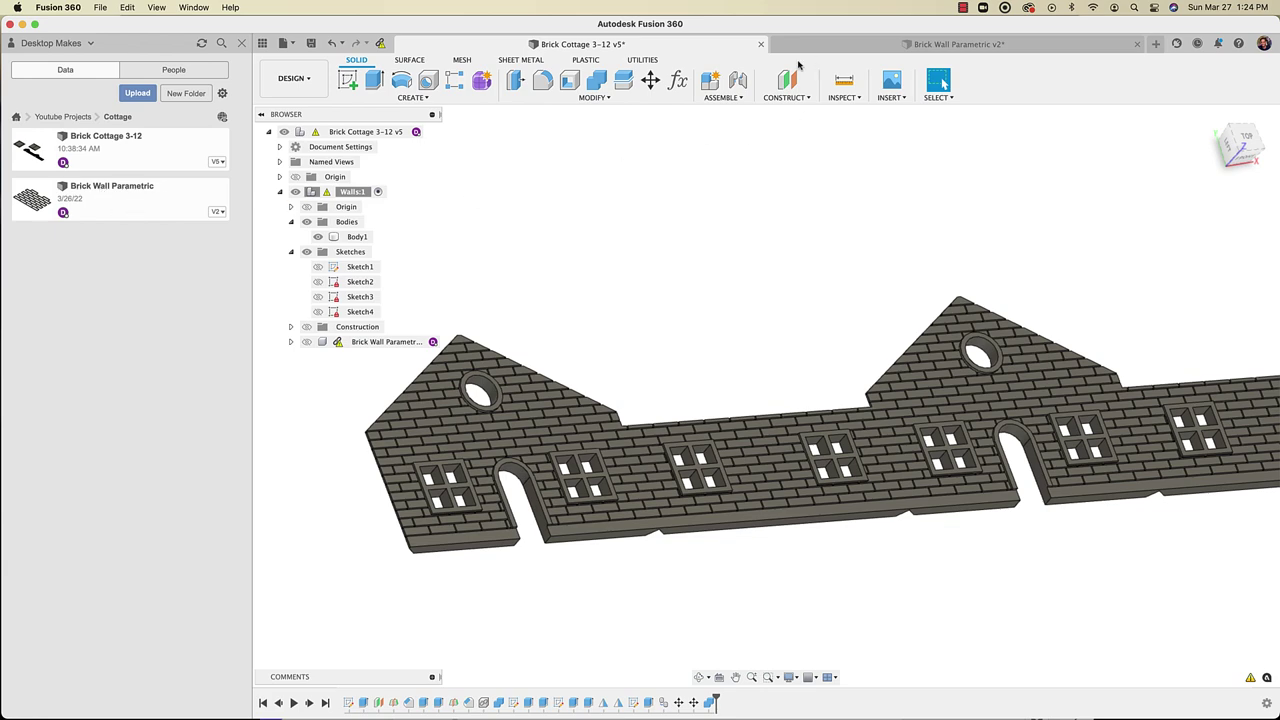
click(825, 44)
scroll(854, 418, up, 3)
click(241, 43)
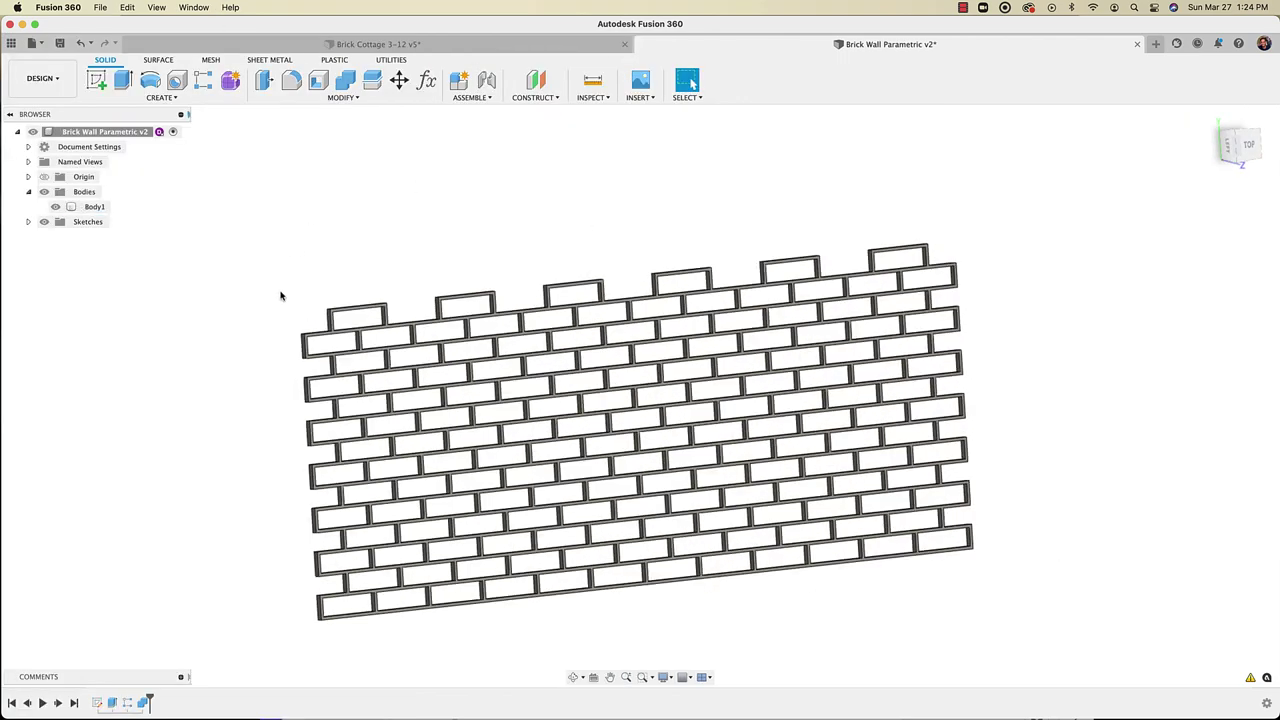
scroll(723, 594, up, 5)
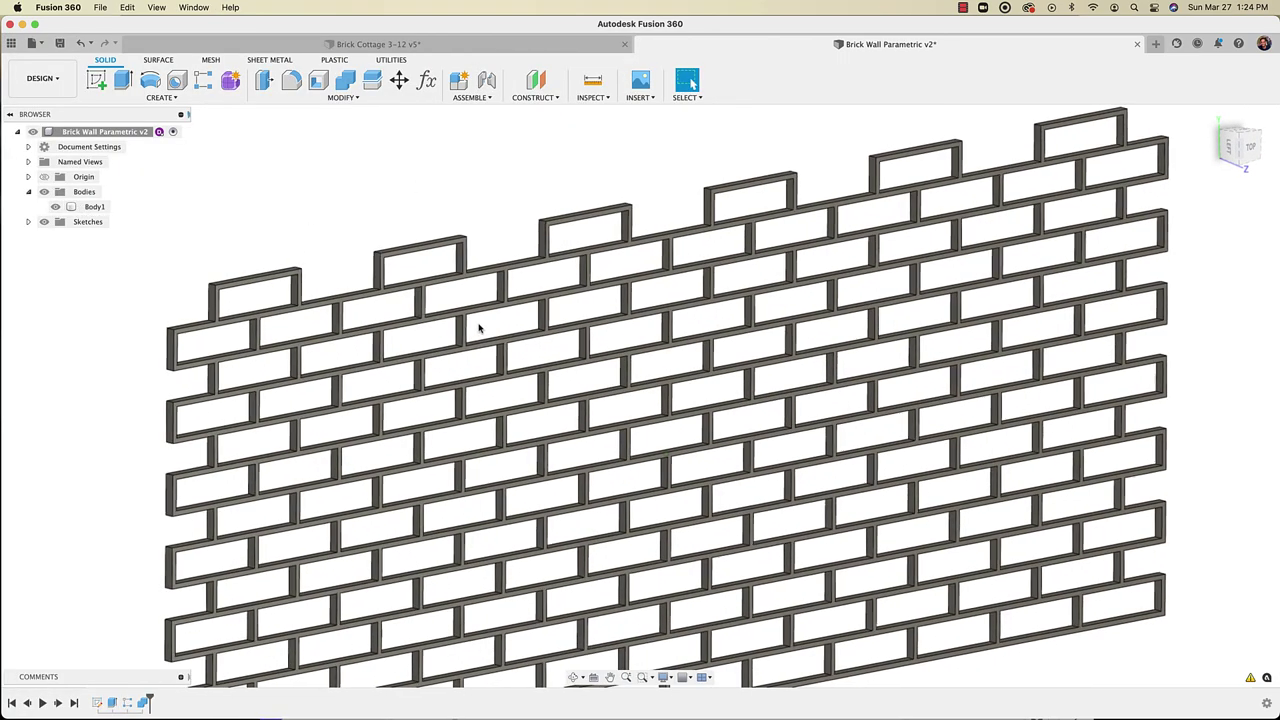
scroll(478, 327, down, 4)
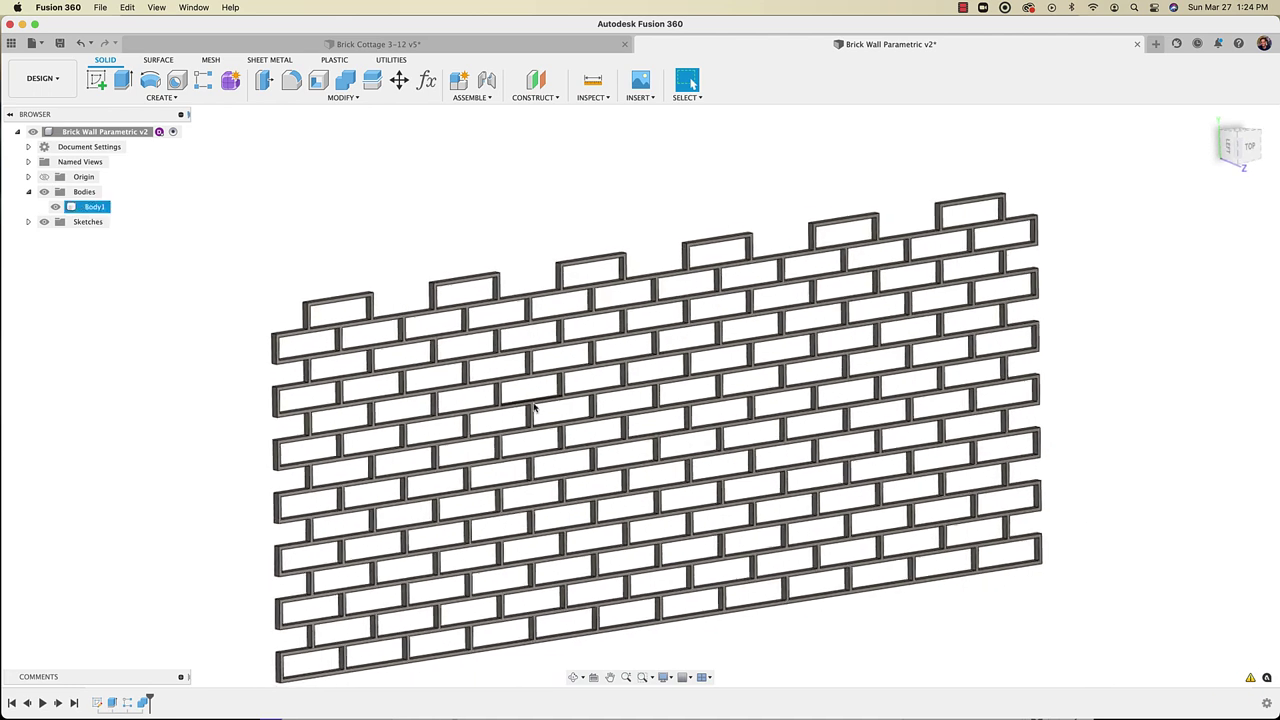
scroll(515, 405, down, 2)
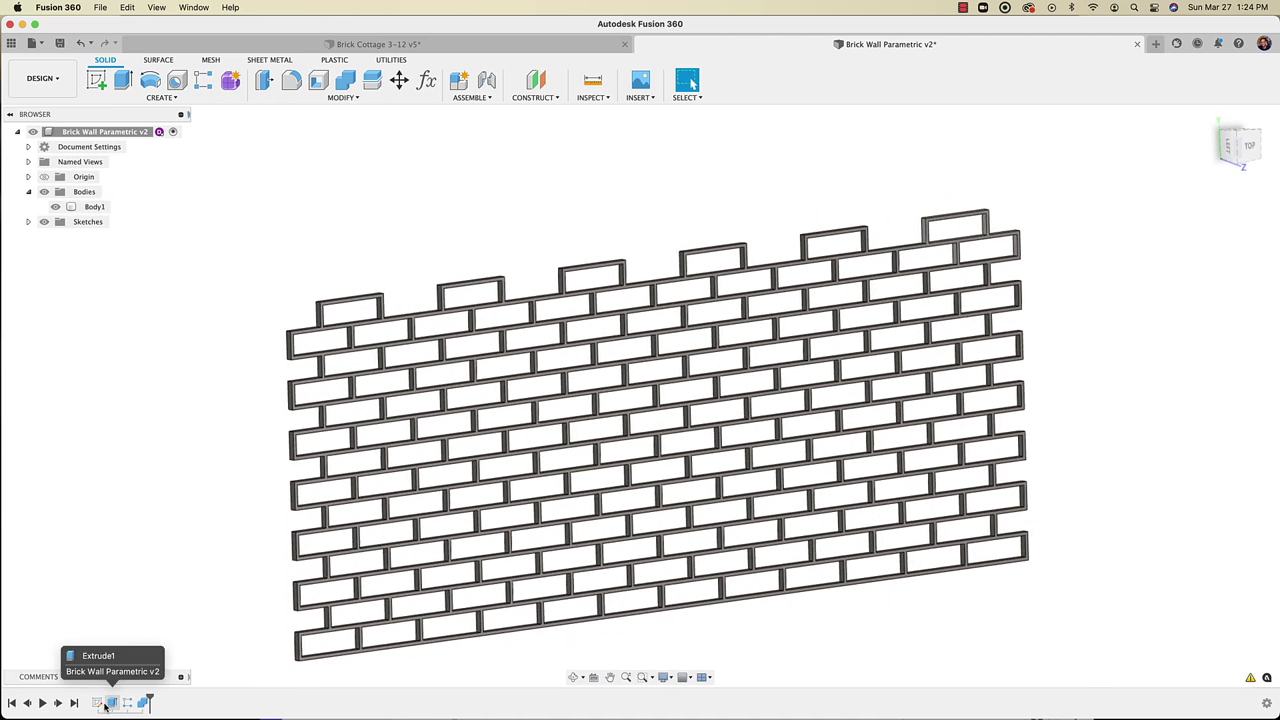
Examine the three-brick base sketch and review the settings of the thin extrude that forms its mortar lines
click(98, 704)
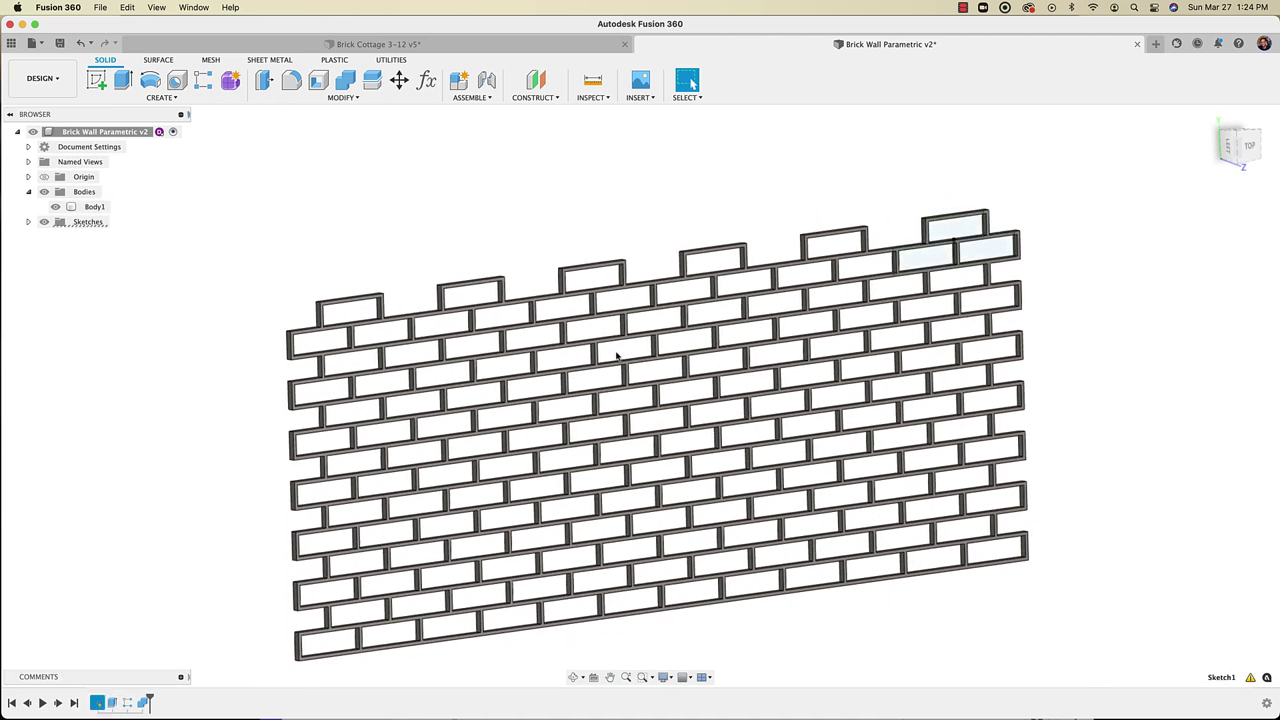
mouse_move(880, 366)
middle_down()
mouse_move(734, 417)
mouse_move(451, 457)
middle_up()
scroll(584, 401, up, 4)
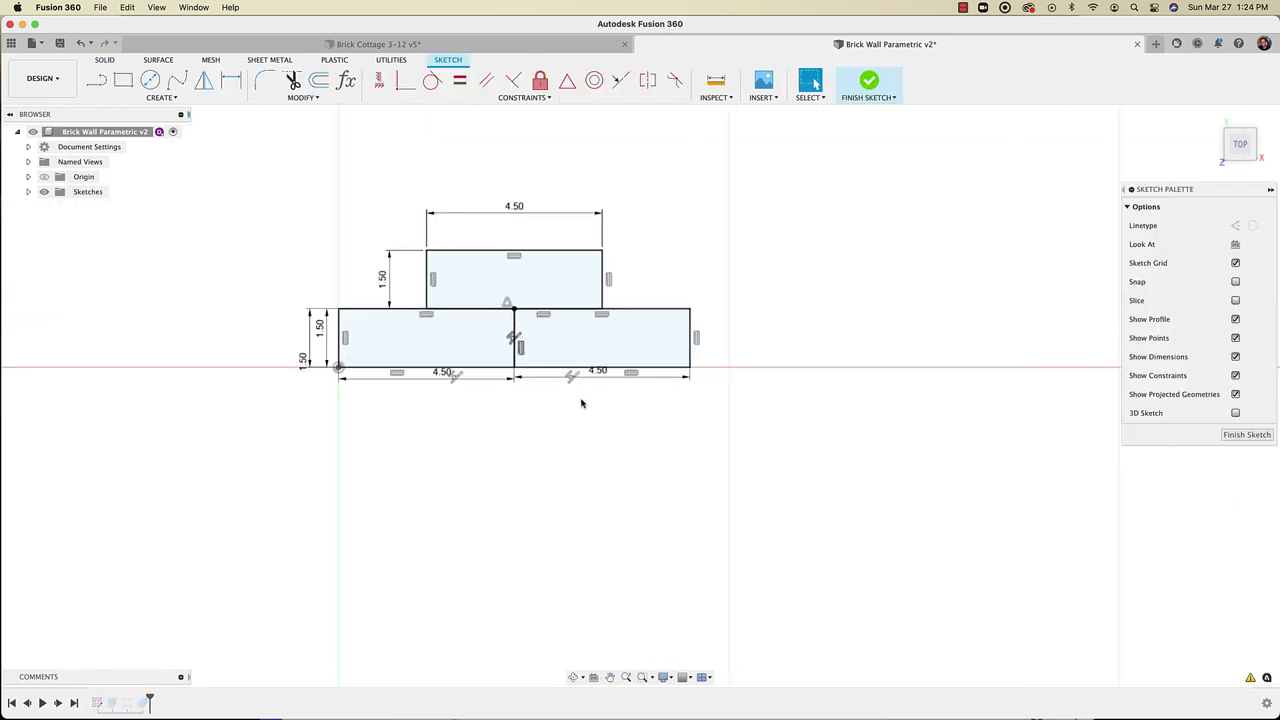
click(722, 378)
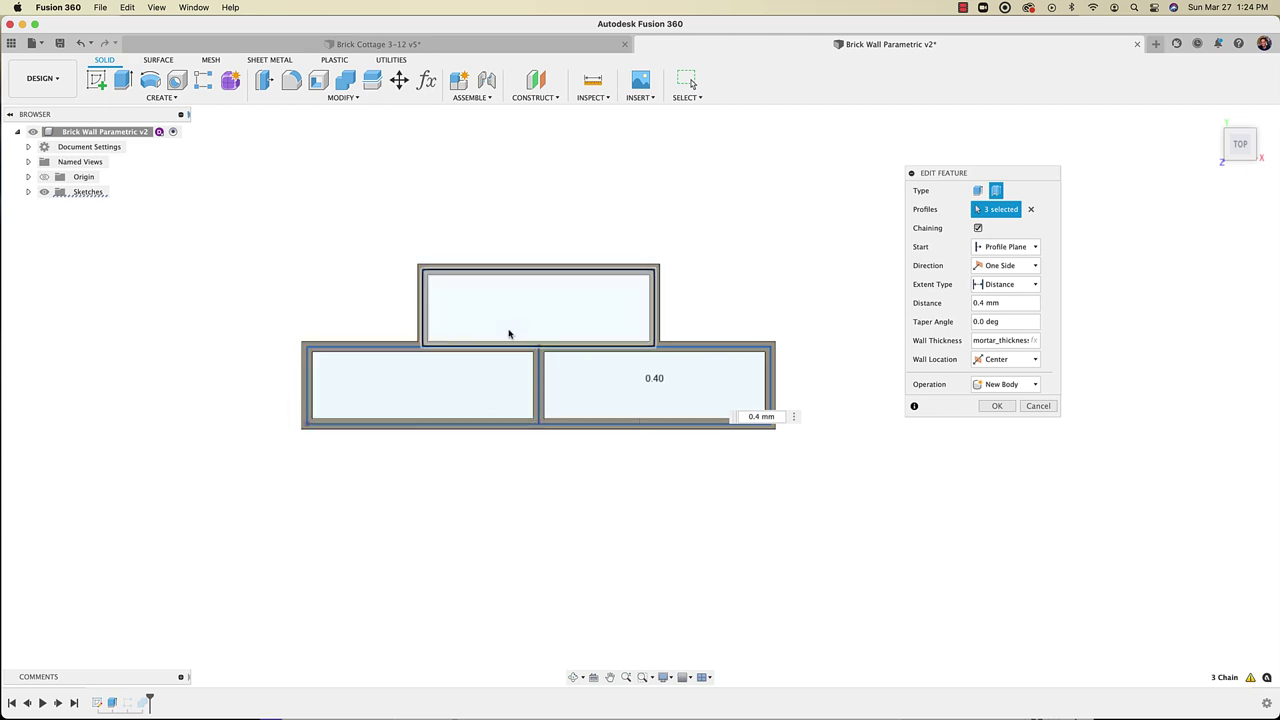
drag(940, 176, 890, 174)
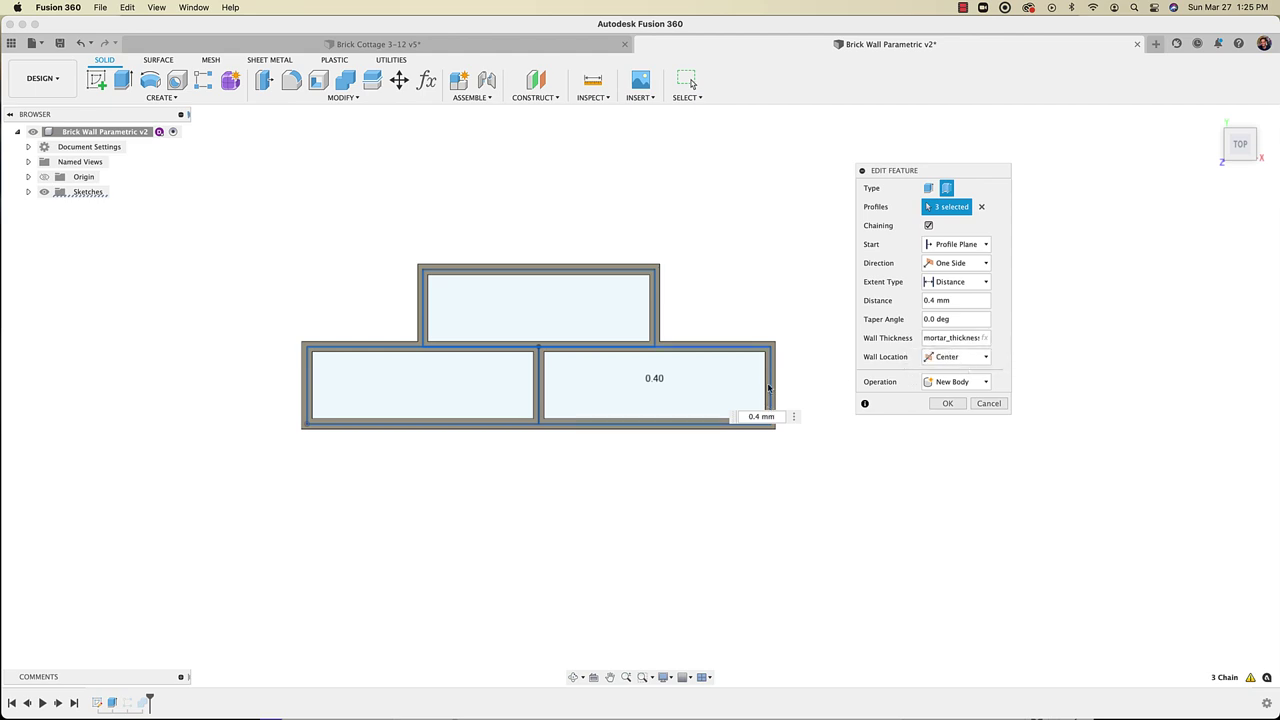
click(947, 404)
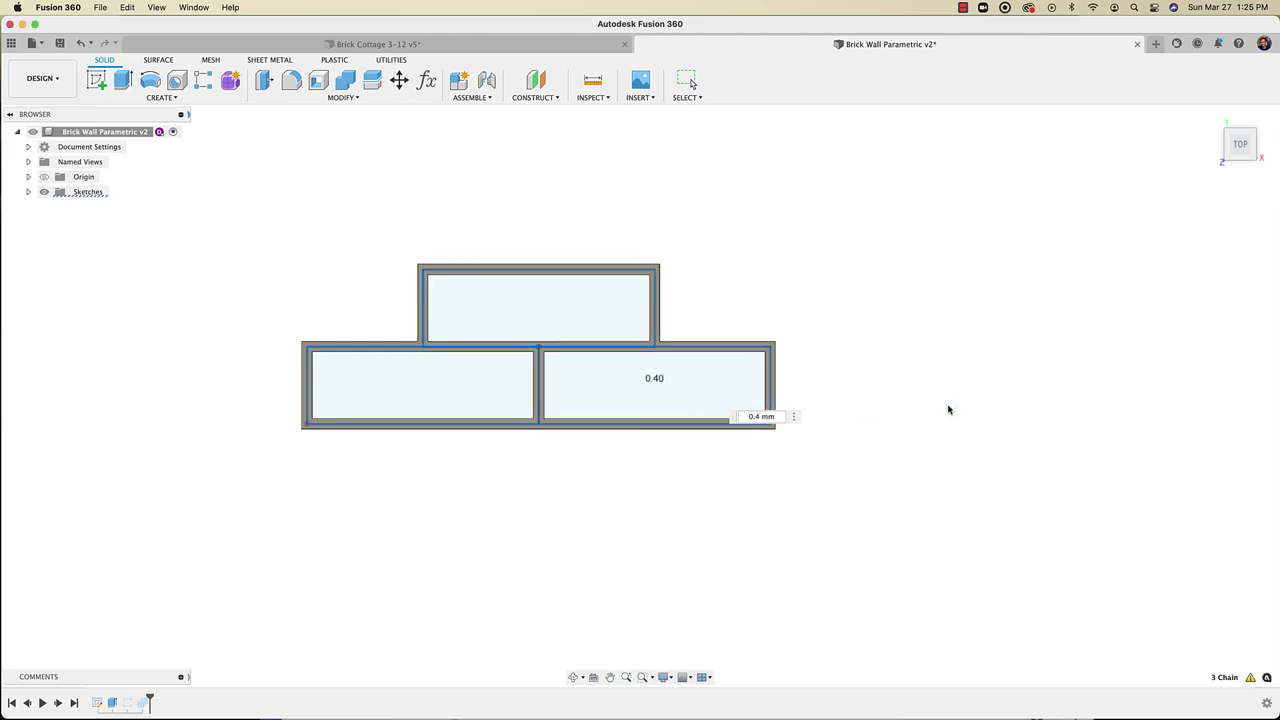
Review the rectangular pattern's horizontal and vertical quantity and distance expressions without changing them
double_click(129, 705)
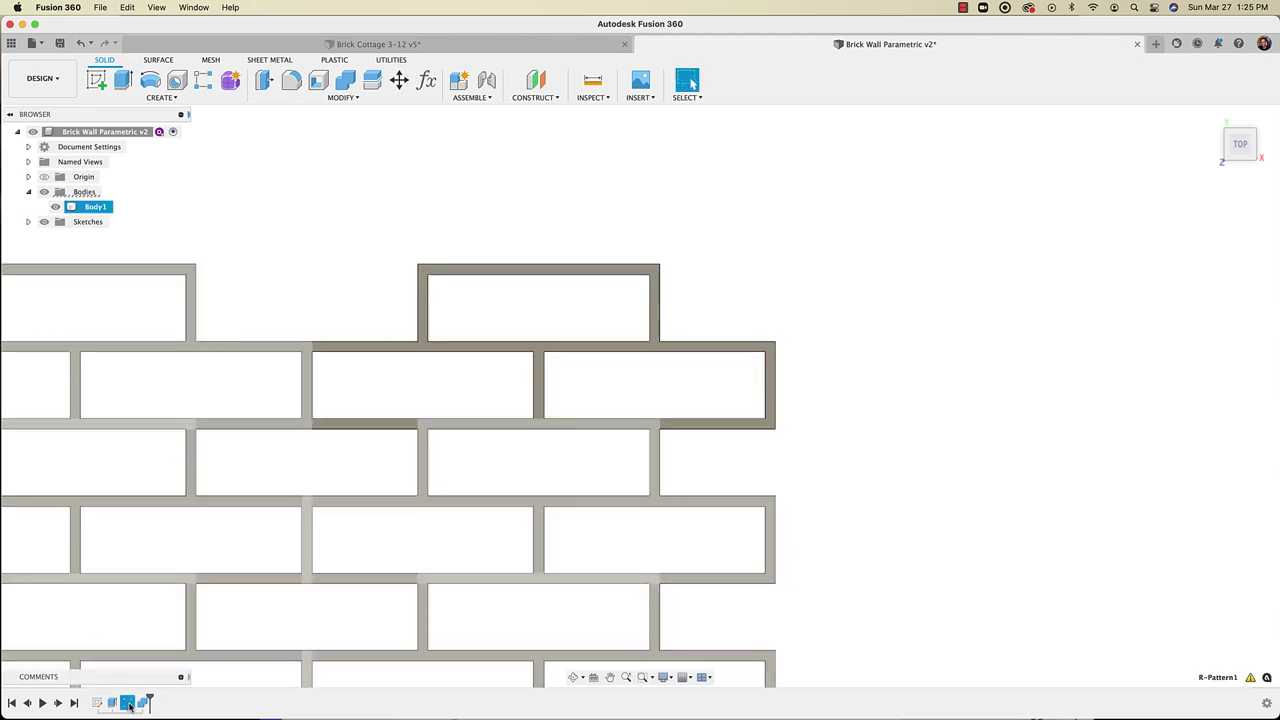
scroll(660, 472, down, 4)
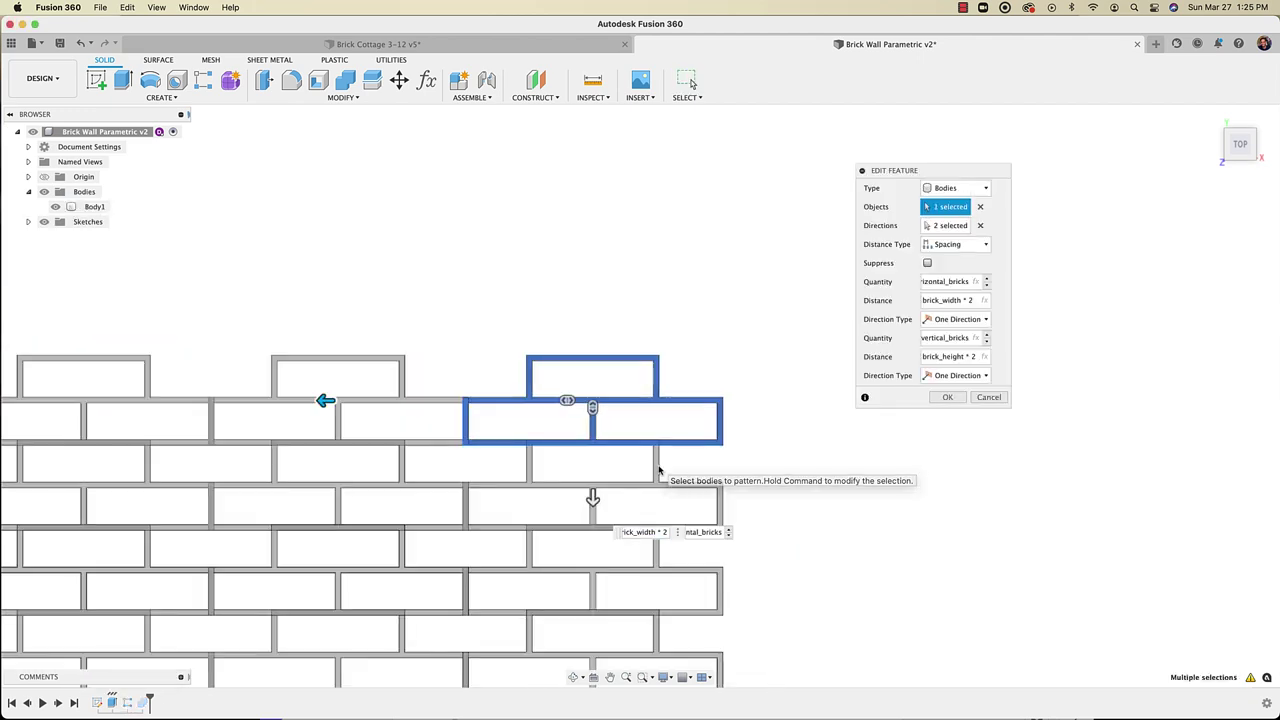
middle_drag(659, 471, 603, 452)
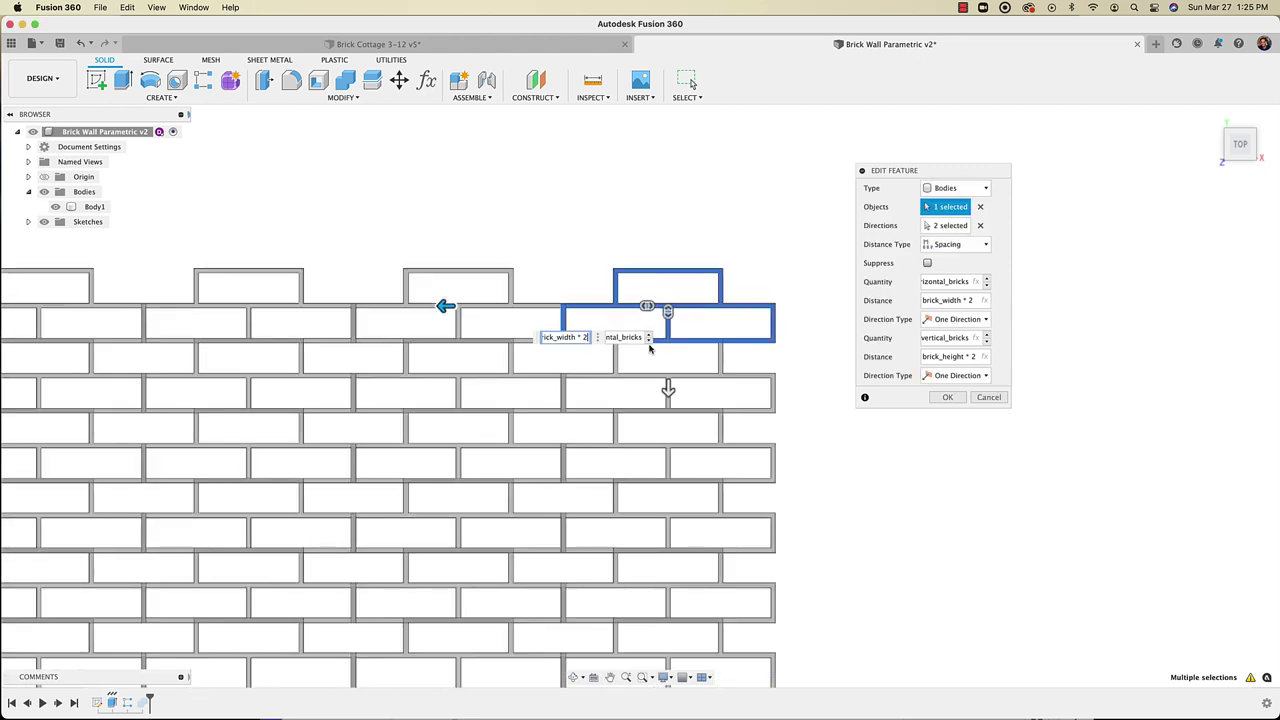
scroll(617, 458, down, 3)
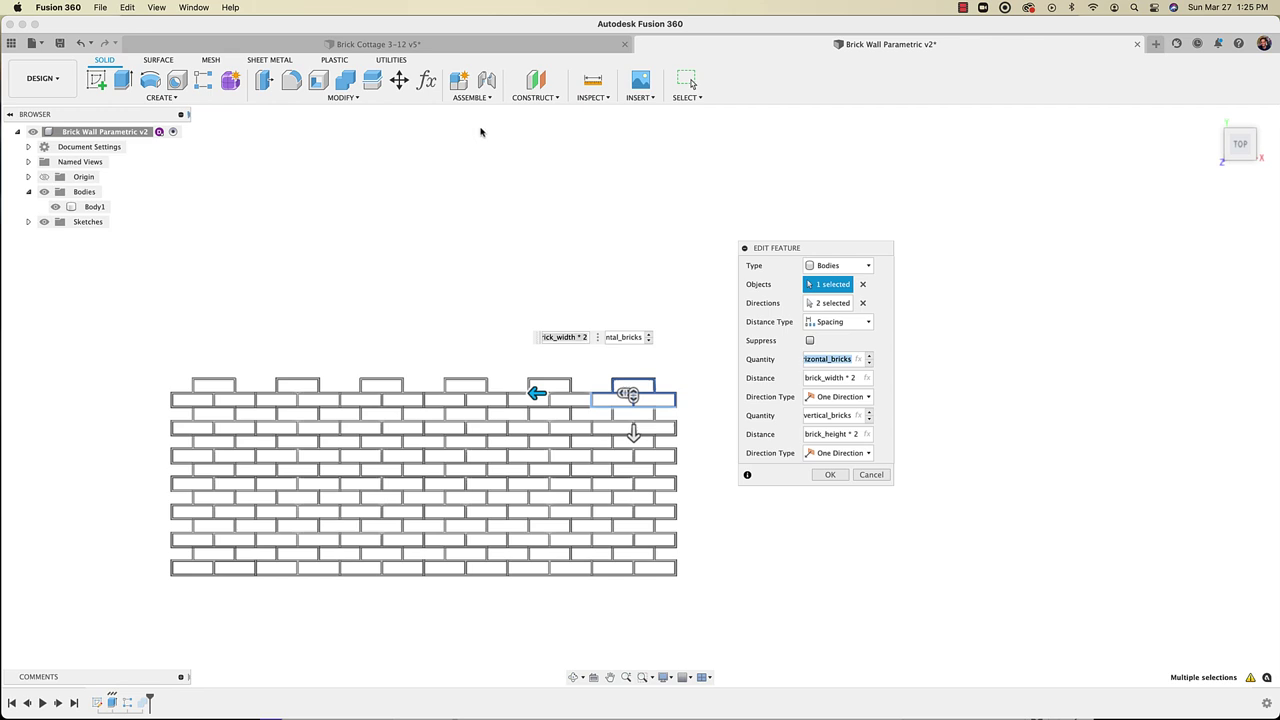
click(871, 474)
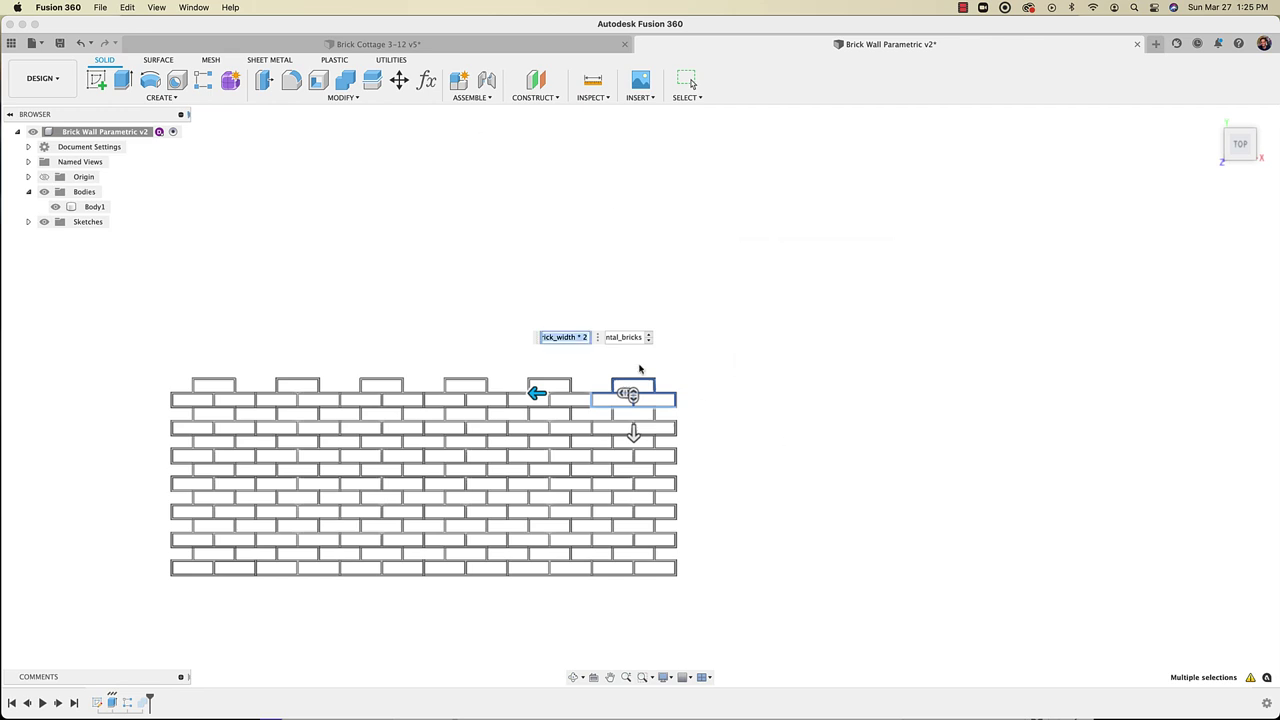
Set the user parameters wall_width to 80 mm and wall_height to 10 mm
click(427, 83)
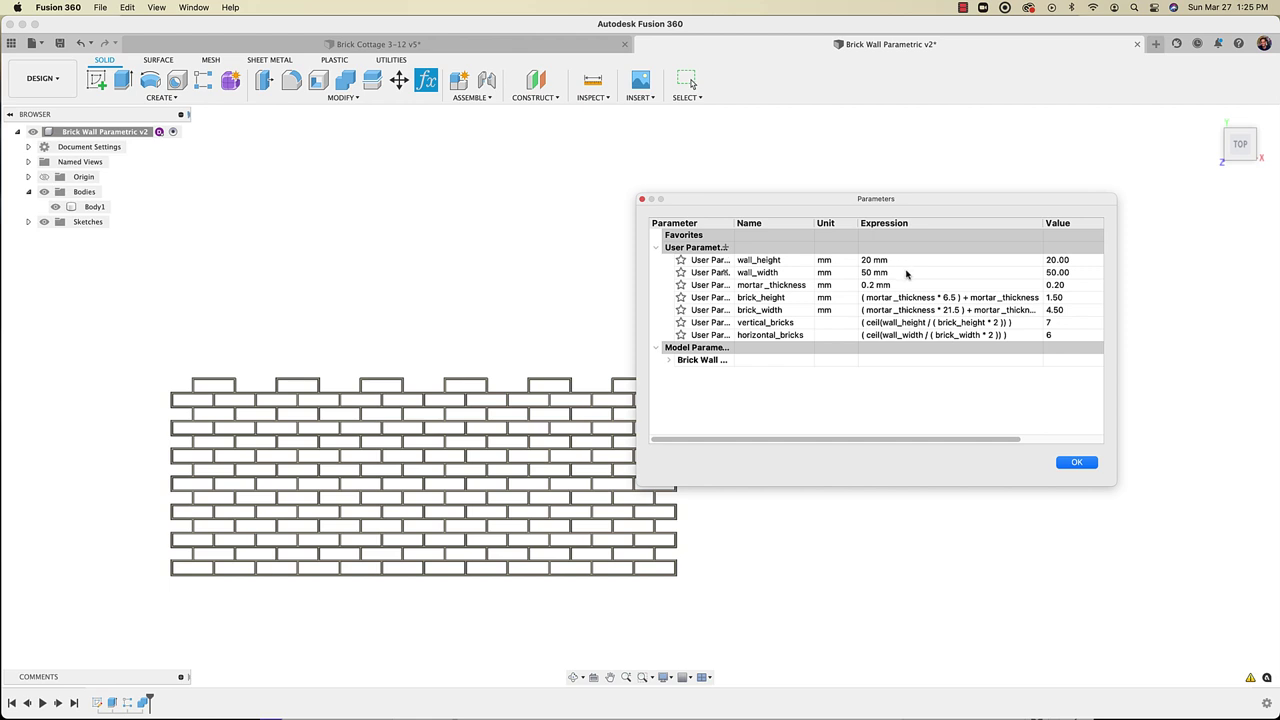
click(857, 274)
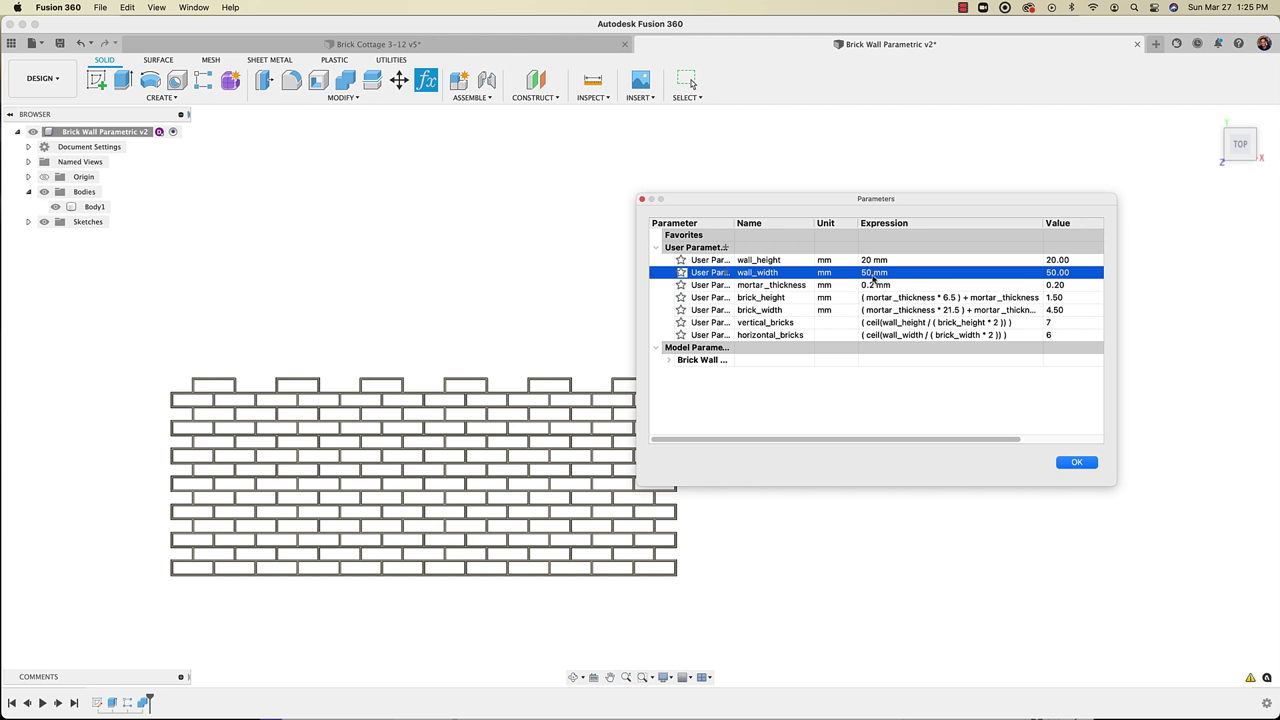
click(874, 274)
text(80)
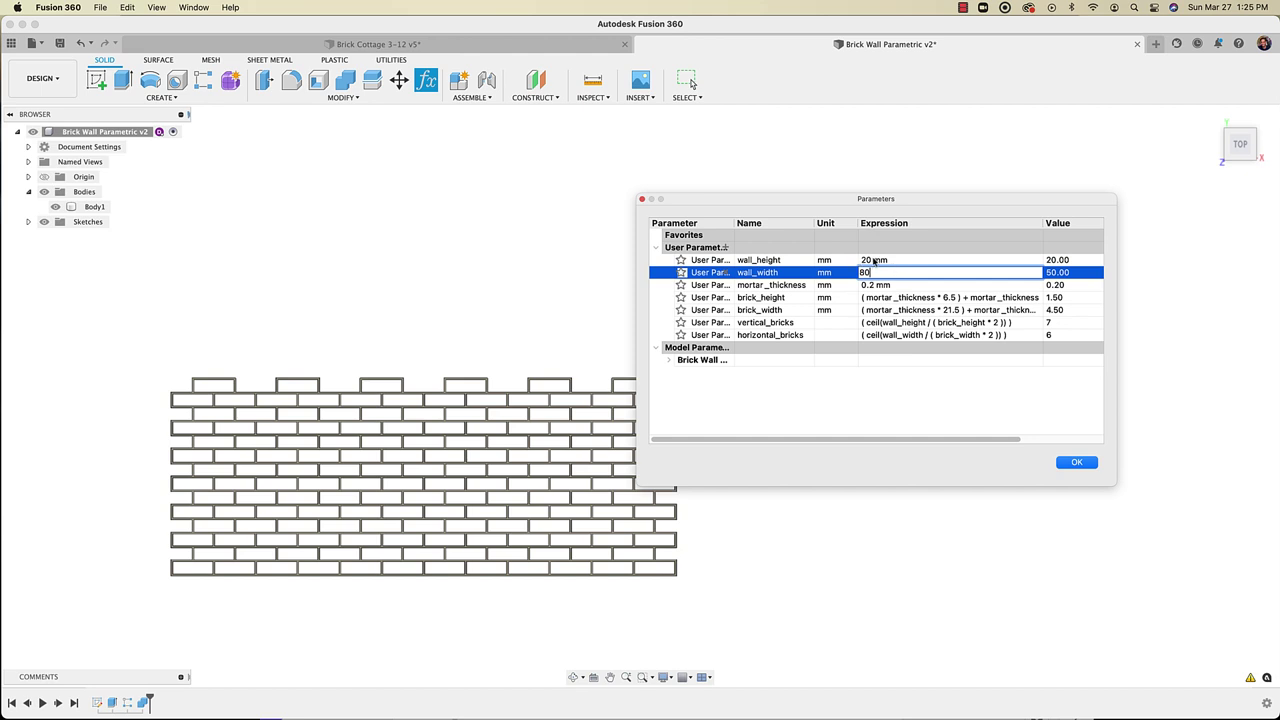
click(896, 260)
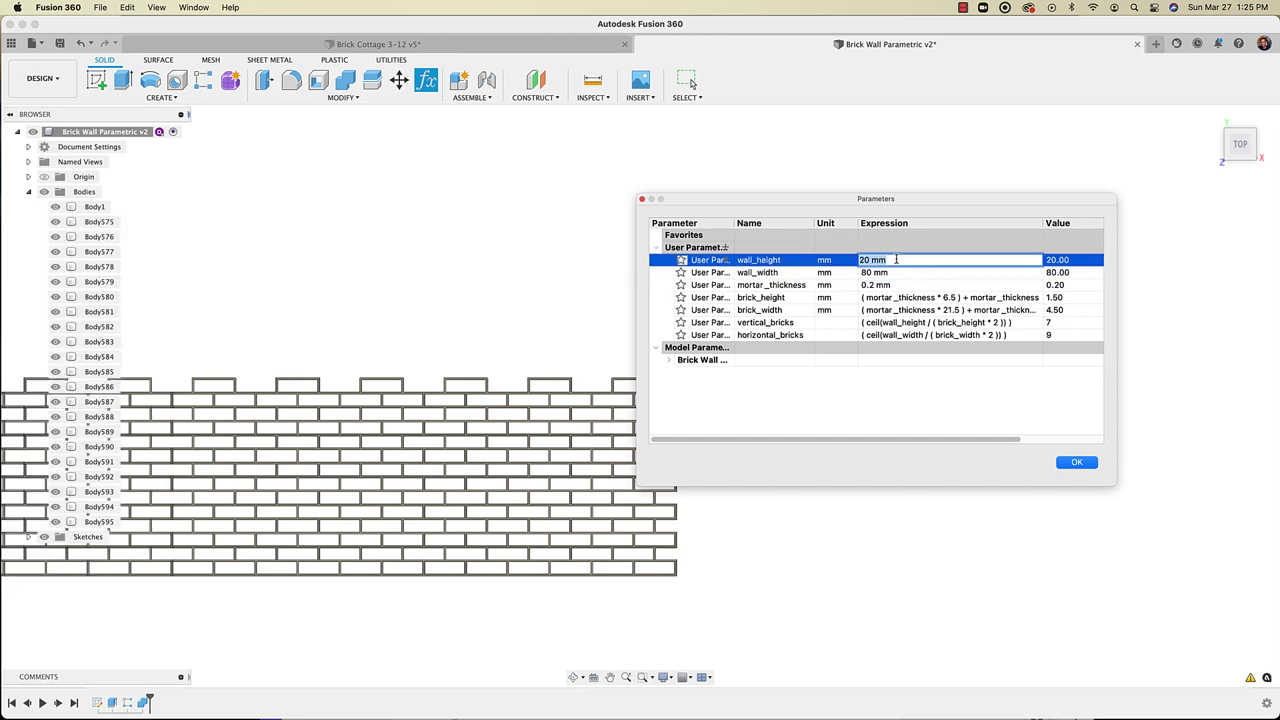
text(10)
click(1077, 463)
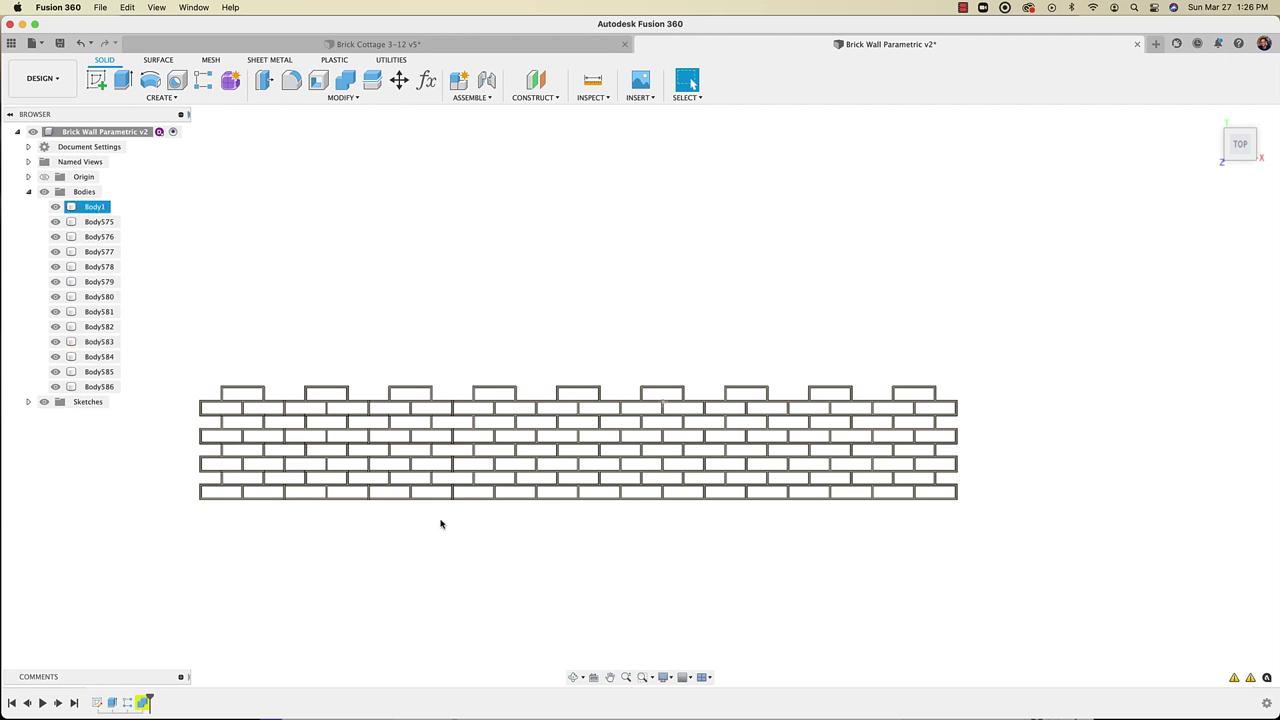
Redefine the Combine feature to join bodies Body575 through Body522 to target Body1, and toggle the joined body's visibility to check it
shift+middle_drag(378, 586, 362, 592)
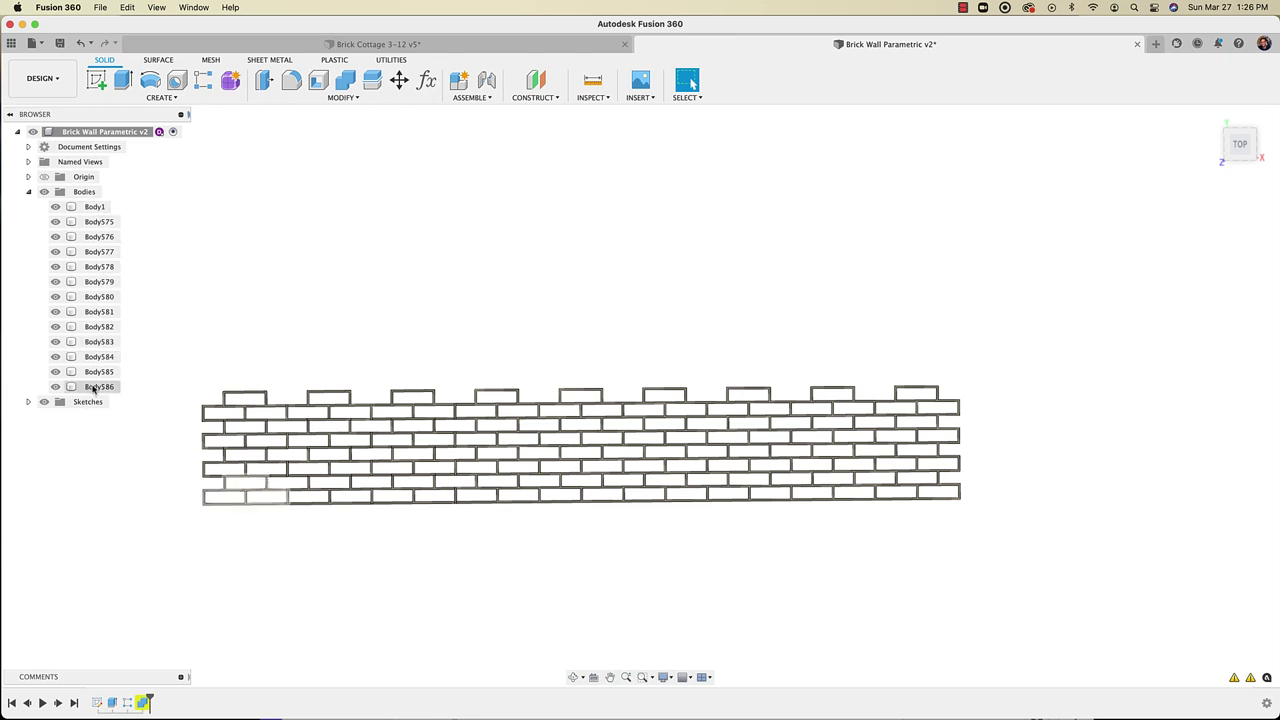
double_click(143, 703)
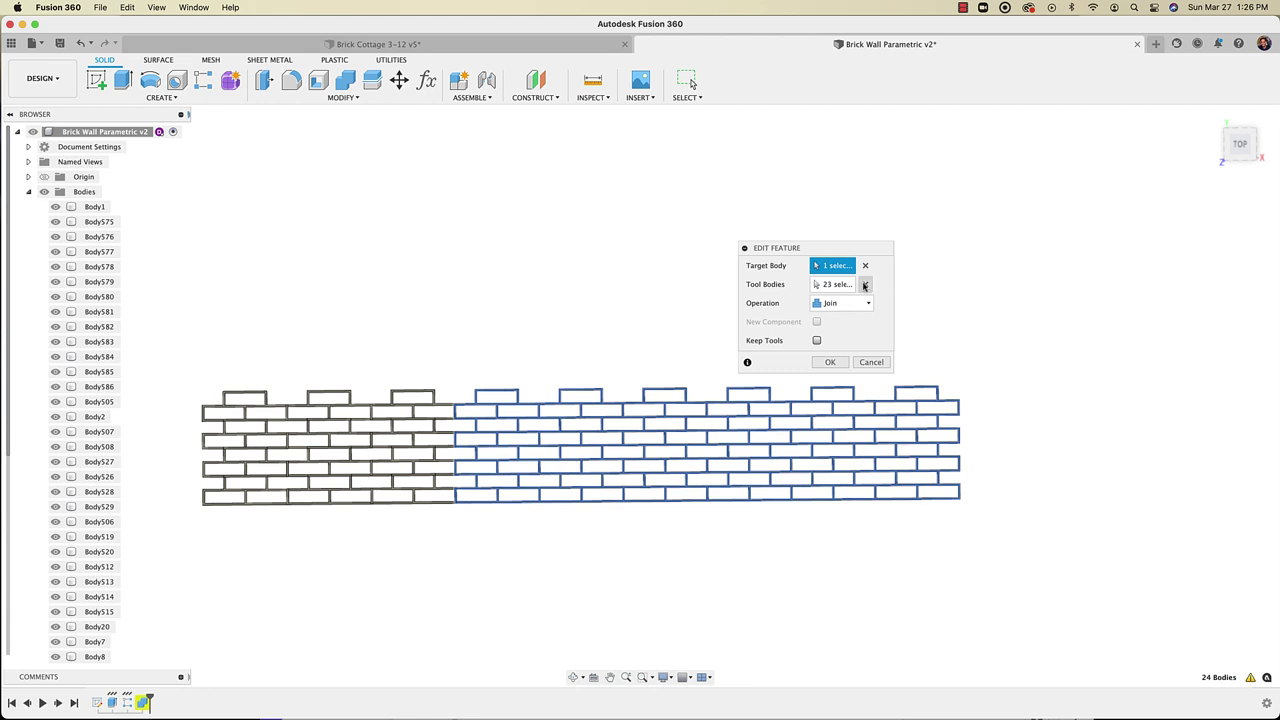
click(866, 285)
click(866, 266)
click(95, 207)
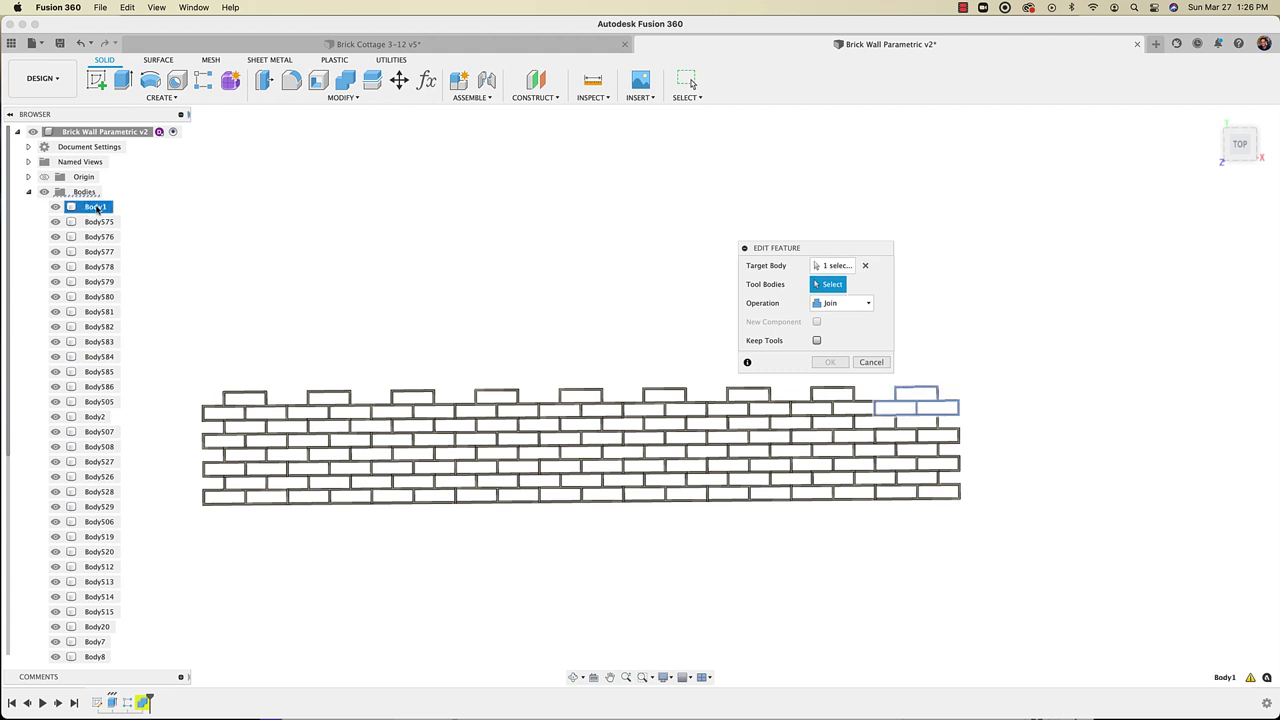
click(99, 222)
scroll(94, 486, down, 3)
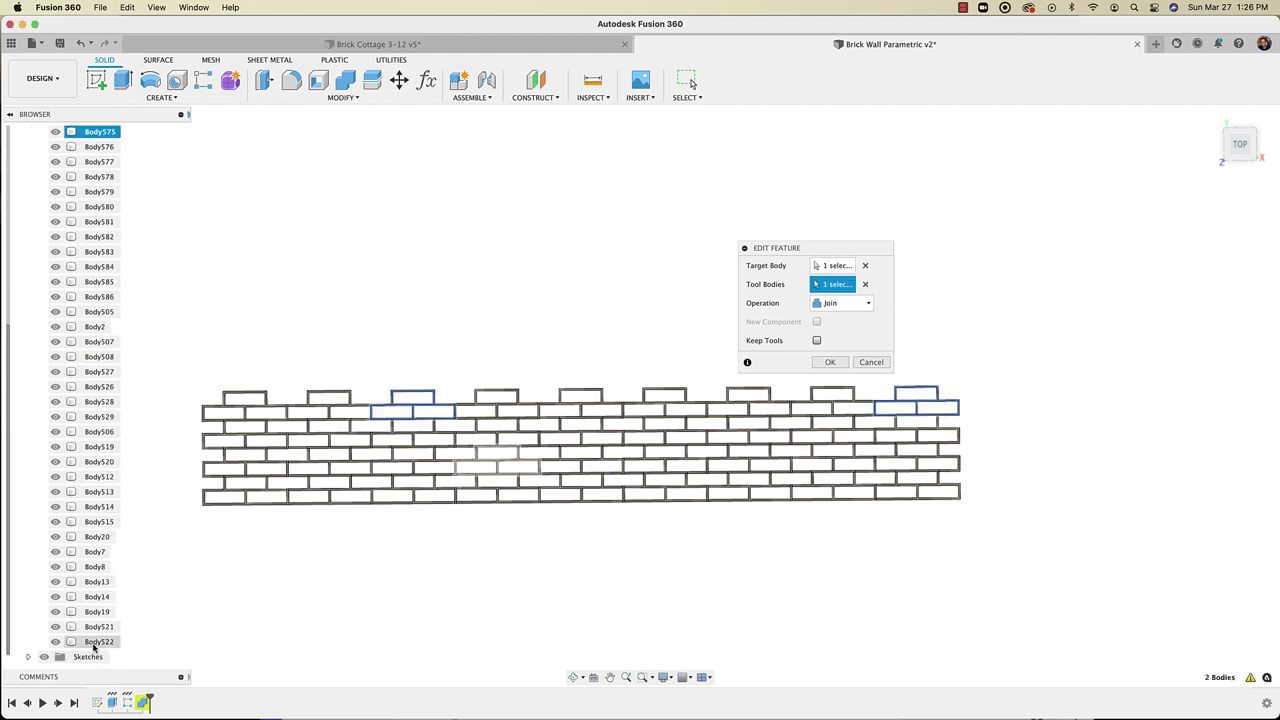
shift+click(94, 645)
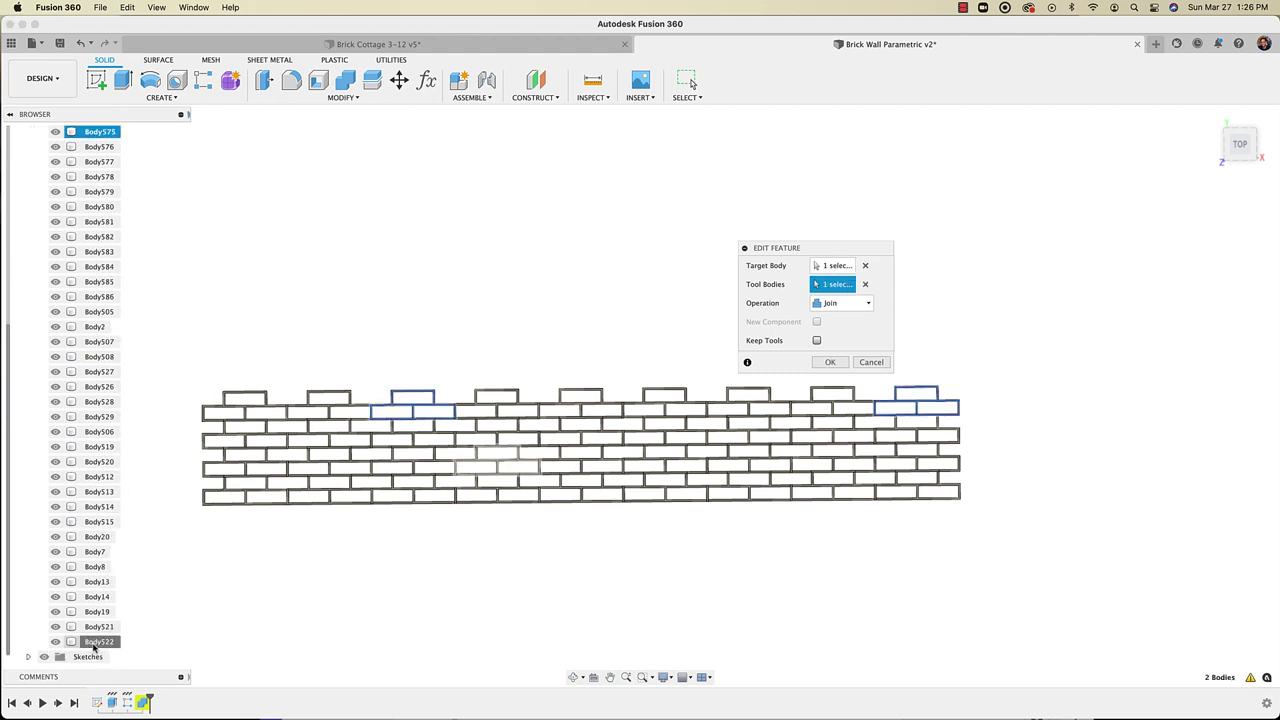
click(828, 362)
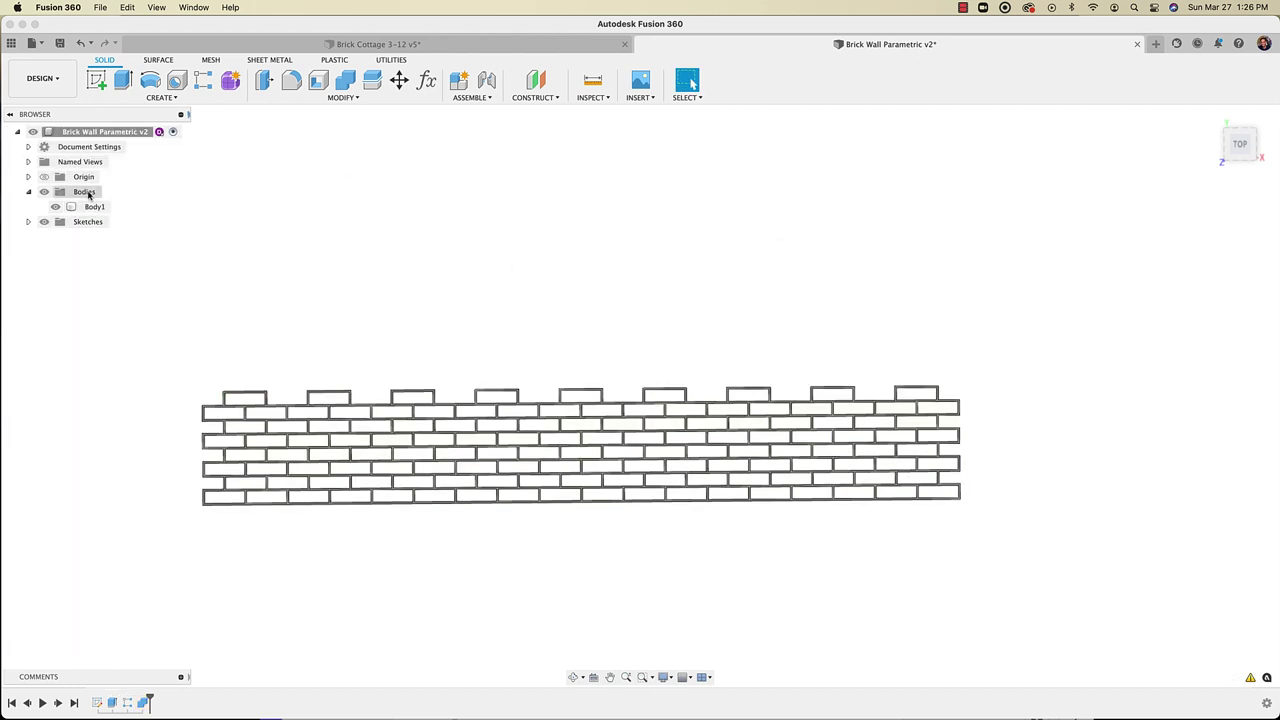
click(55, 206)
click(55, 206)
Set the user parameter wall_width to 40 mm
click(425, 83)
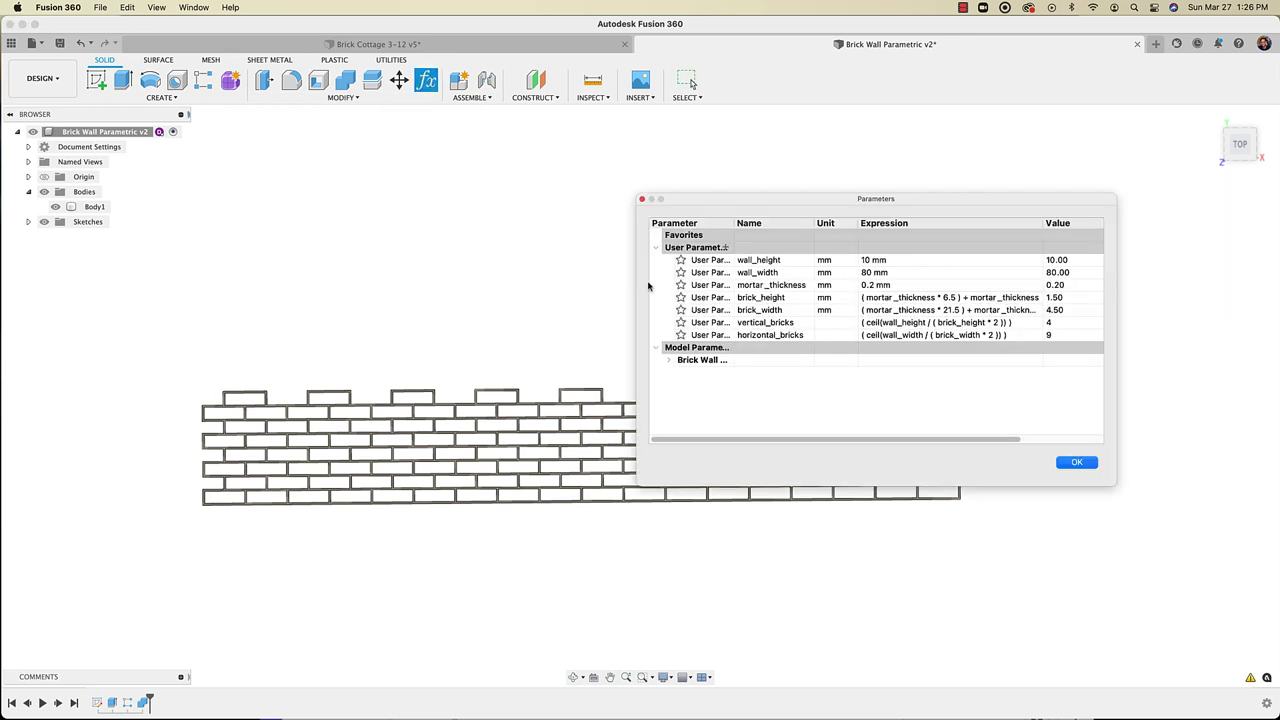
click(900, 273)
click(862, 272)
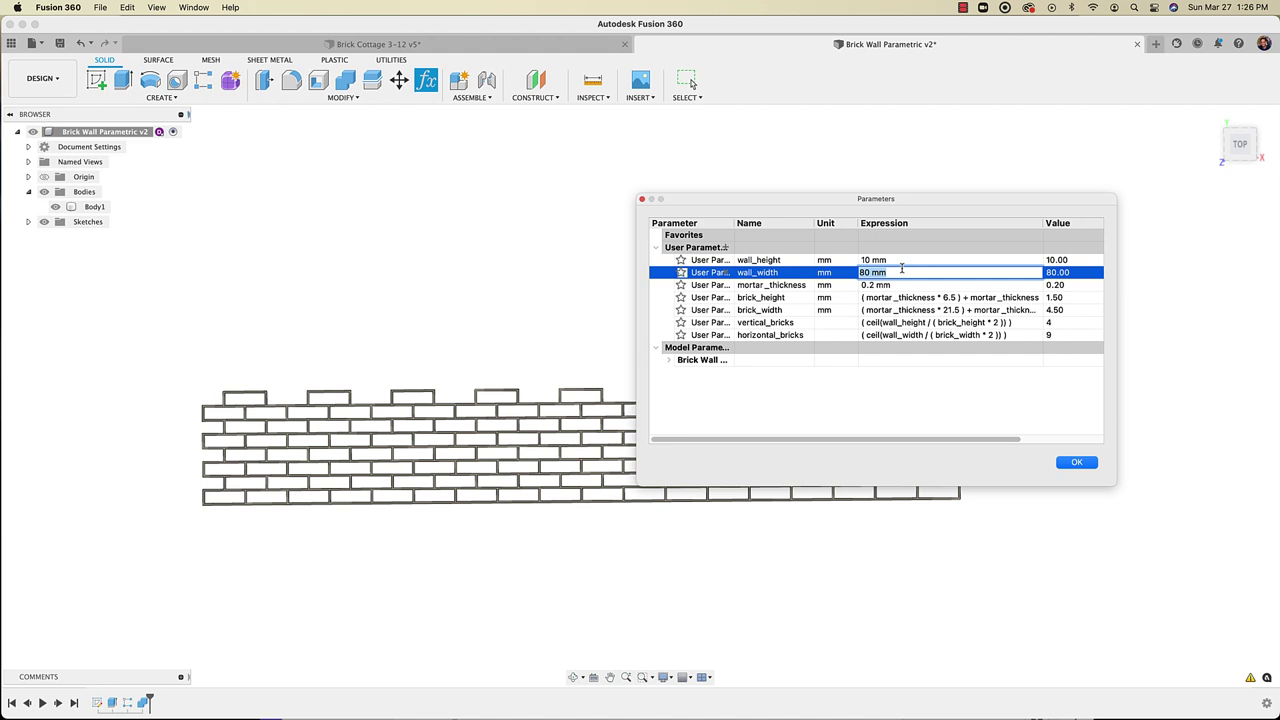
text(40)
key(Return)
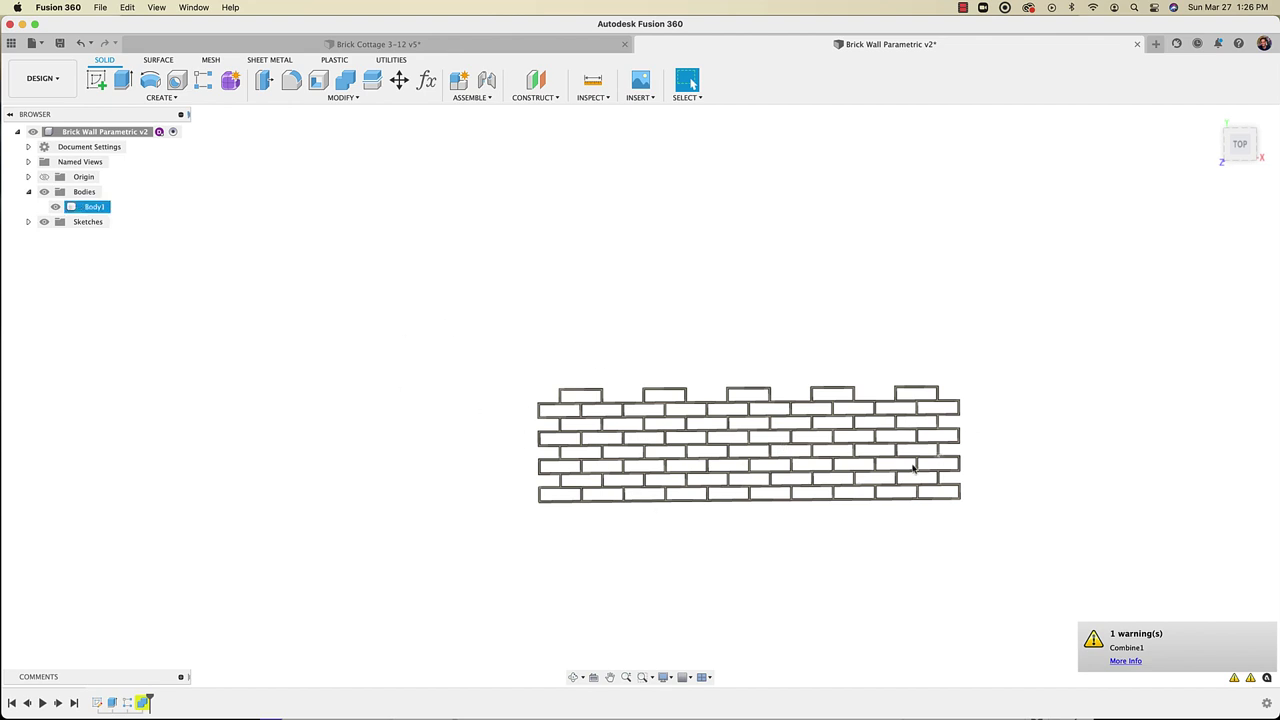
Redefine the Combine feature to join the 19 tool bodies to the target body, and toggle Body1's visibility to check the joined pattern
click(72, 210)
click(56, 207)
click(56, 207)
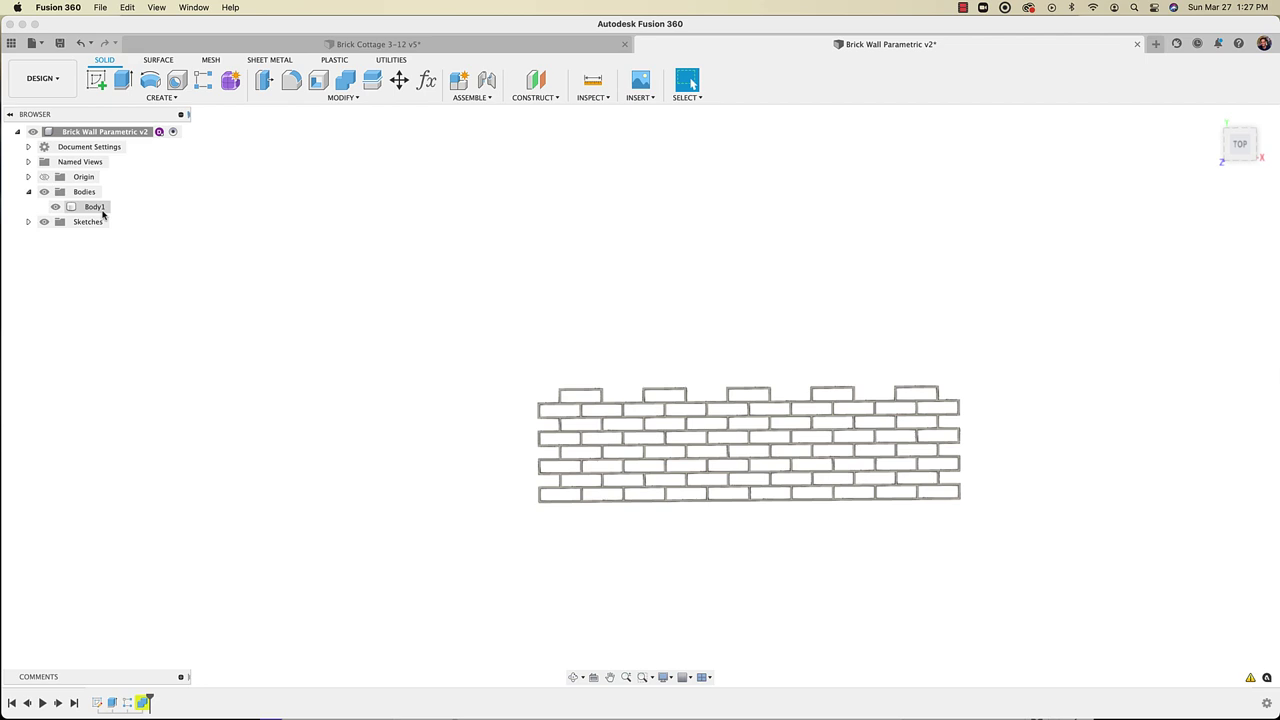
double_click(143, 703)
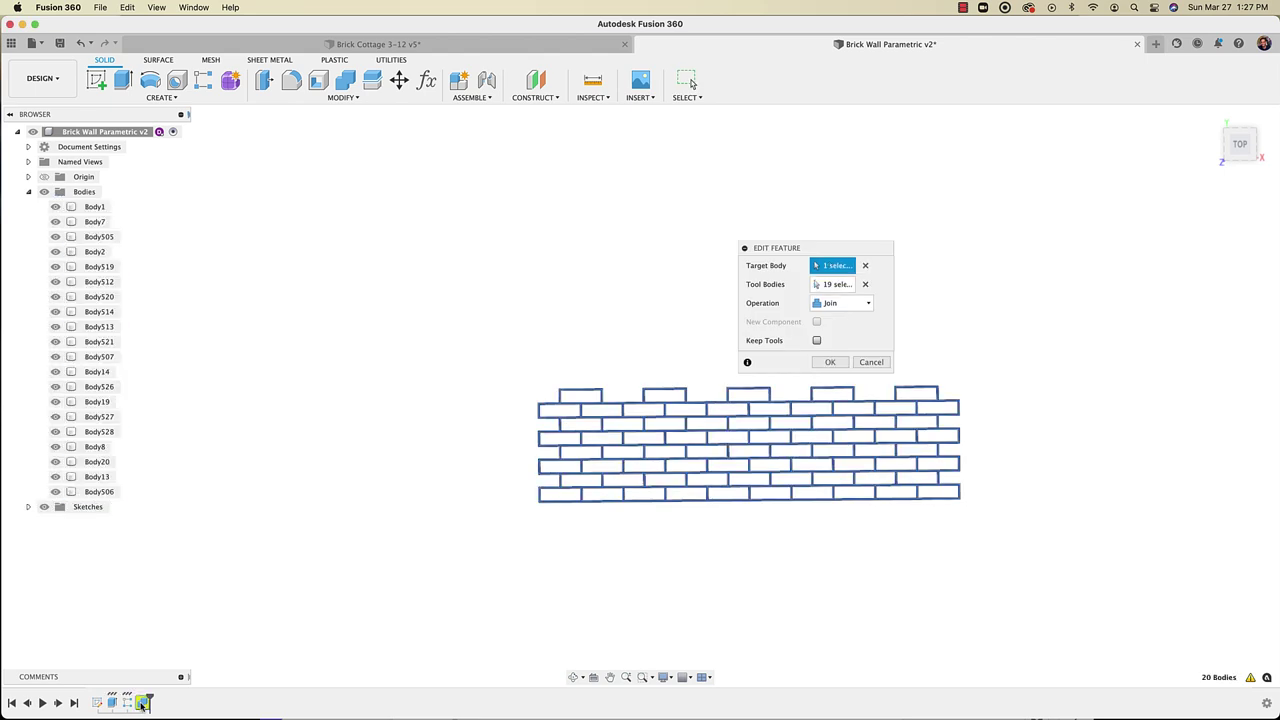
click(830, 363)
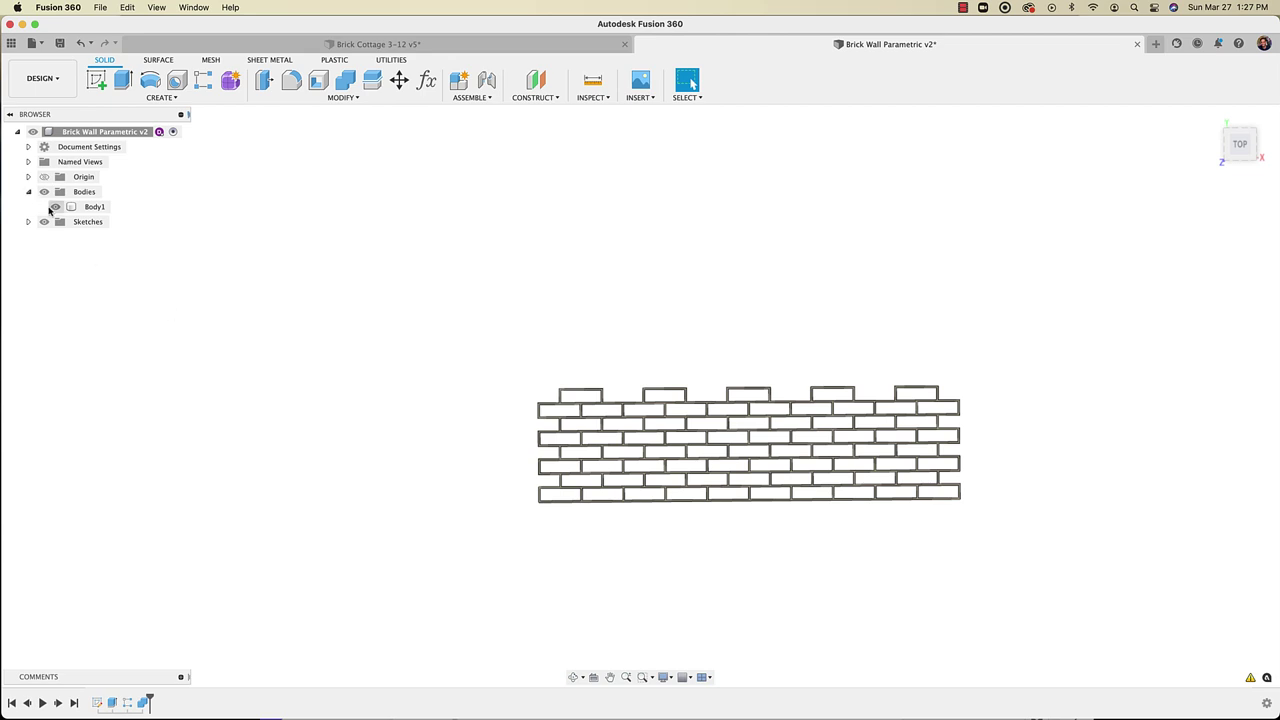
click(56, 207)
click(56, 207)
middle_drag(727, 428, 612, 416)
scroll(639, 411, down, 3)
scroll(639, 411, up, 1)
scroll(640, 406, up, 1)
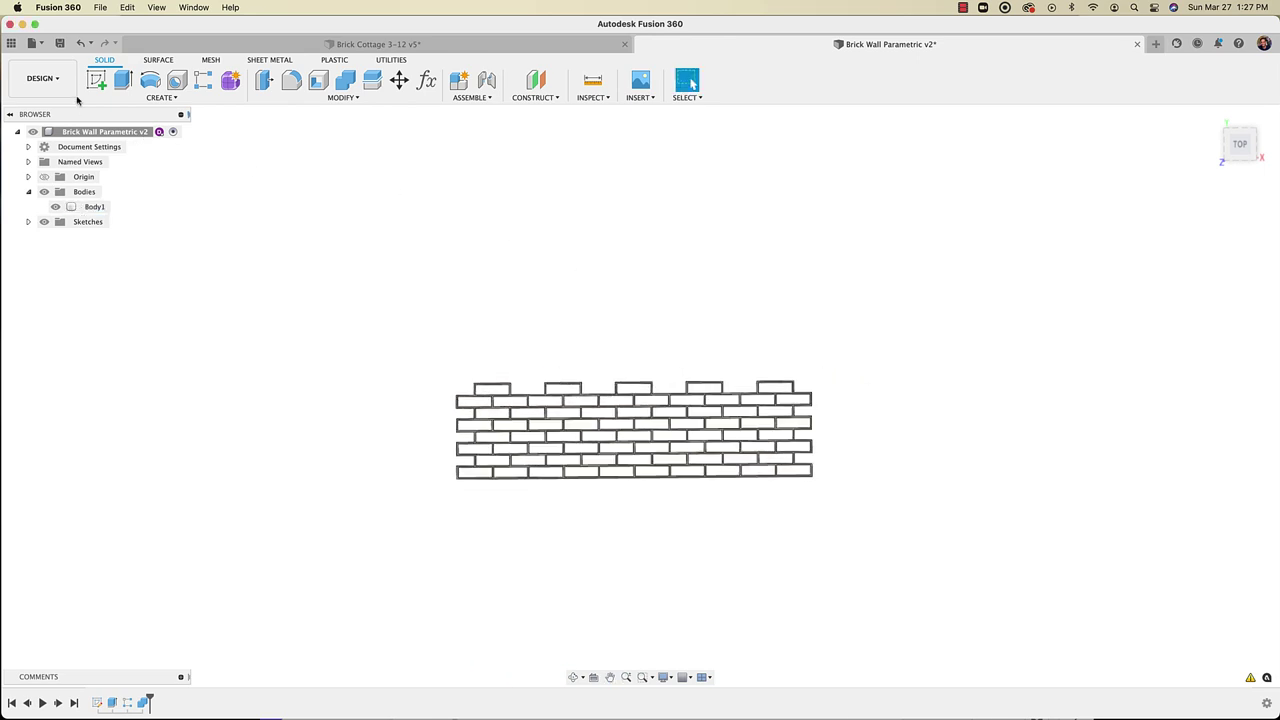
Show the project's design files, switch to the Brick Cottage 3-12 design and activate its Walls component
click(11, 43)
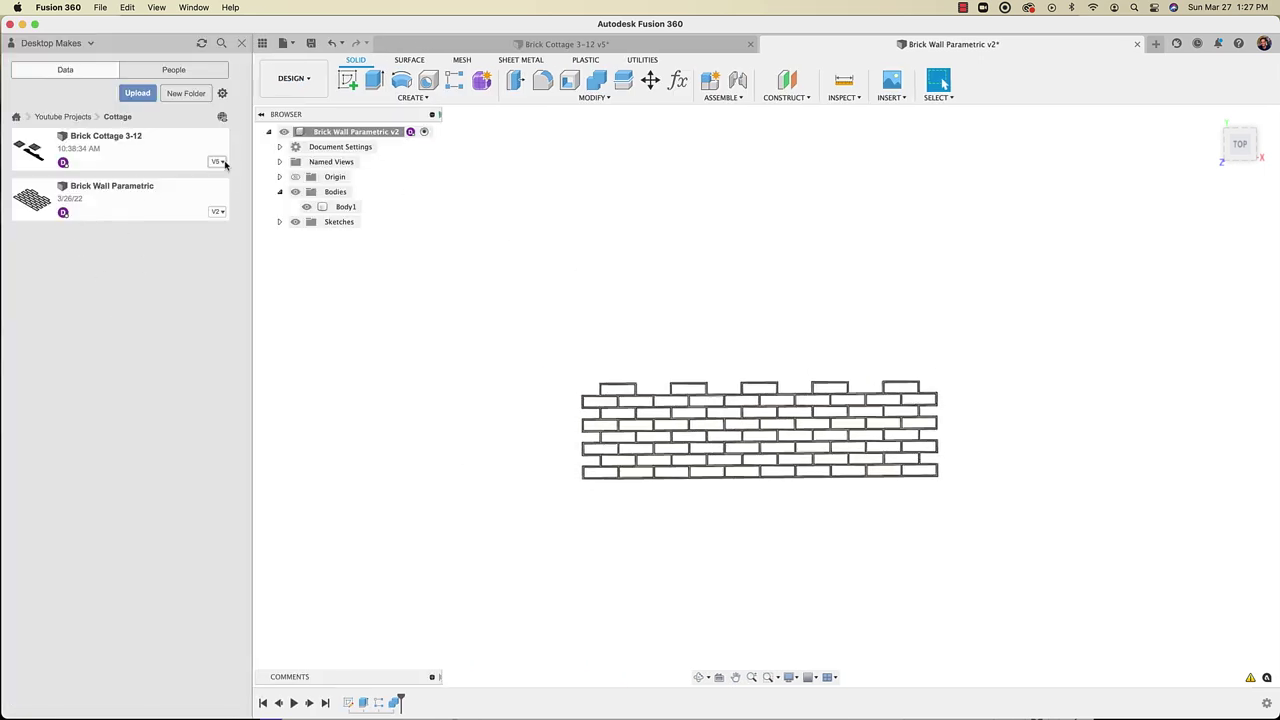
click(528, 50)
middle_drag(674, 340, 571, 322)
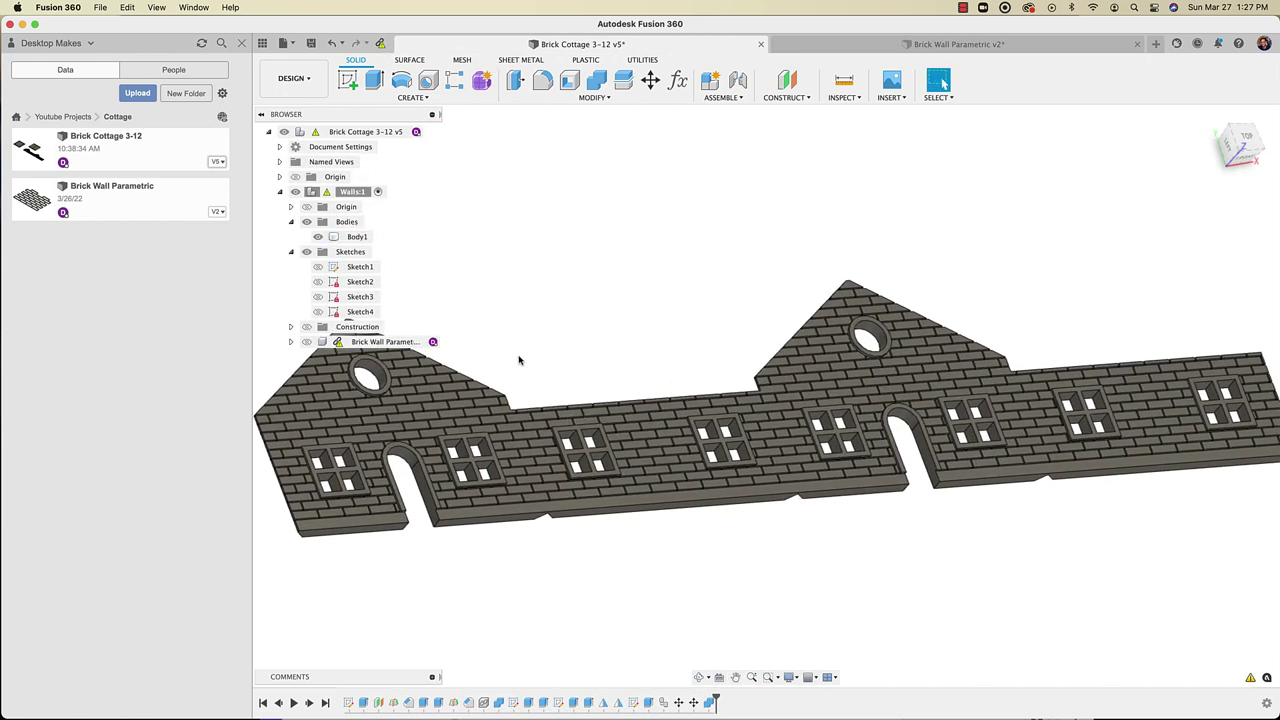
middle_drag(449, 278, 598, 274)
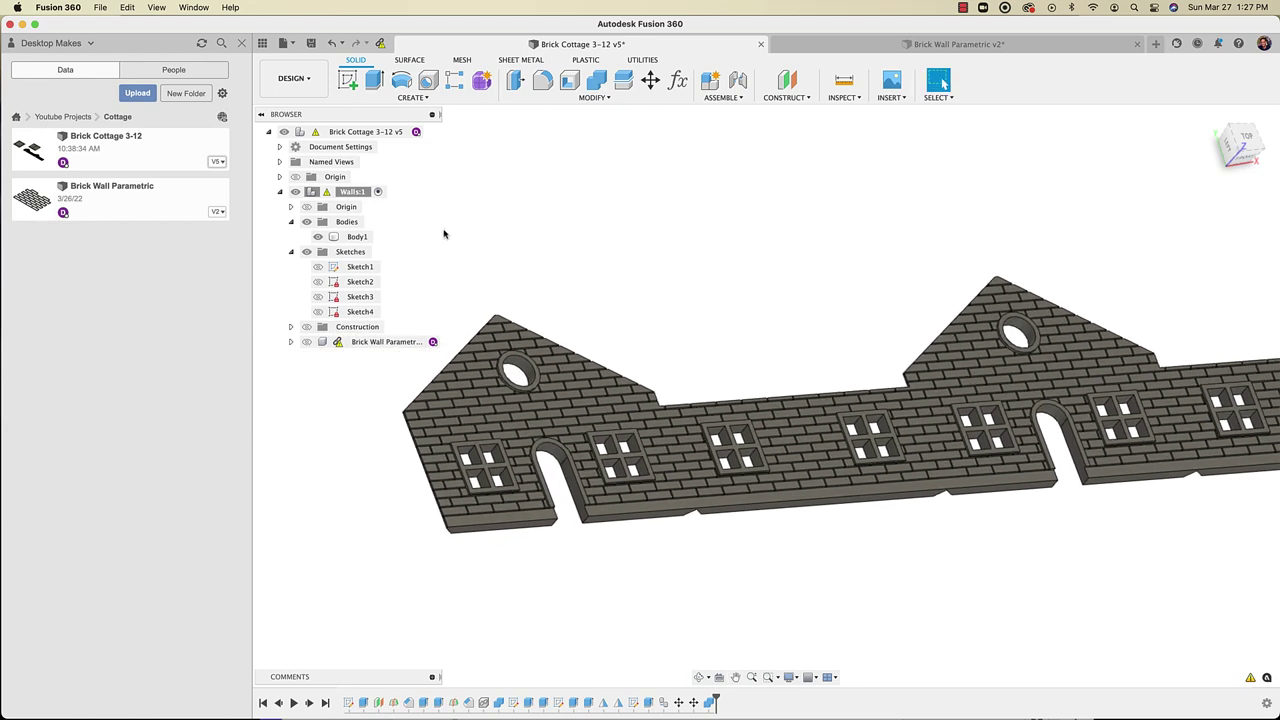
click(358, 192)
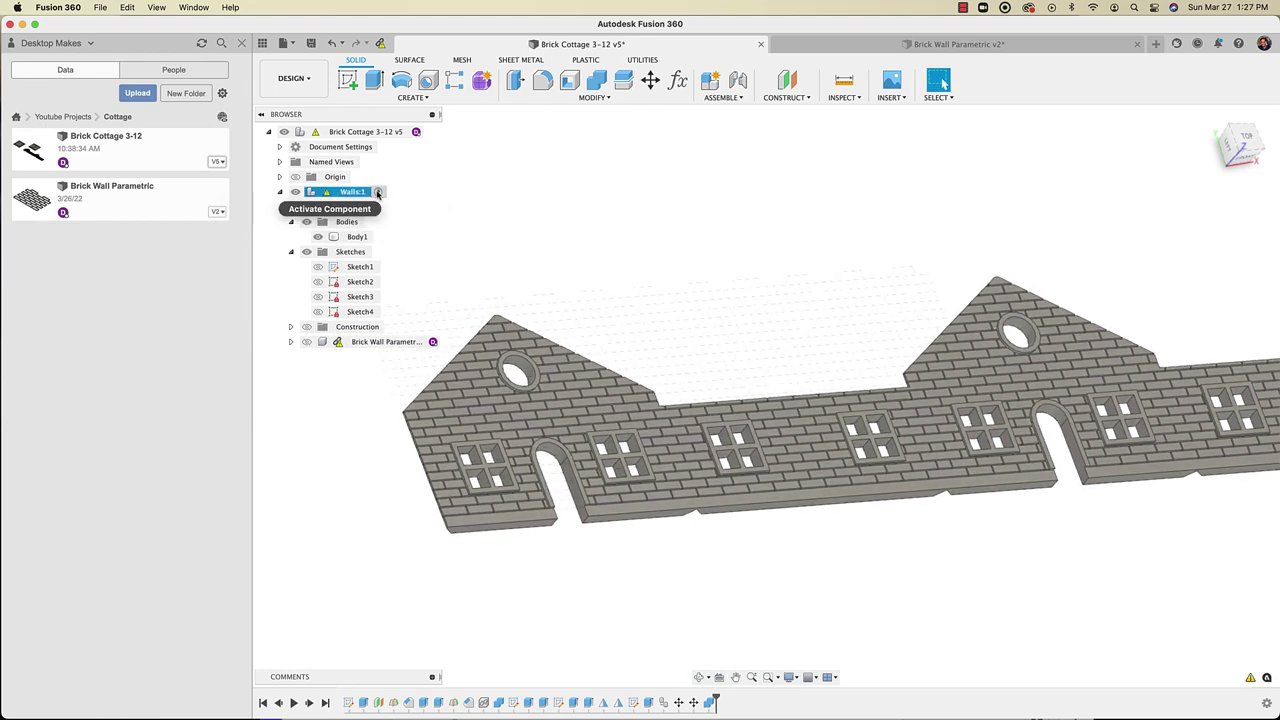
click(378, 192)
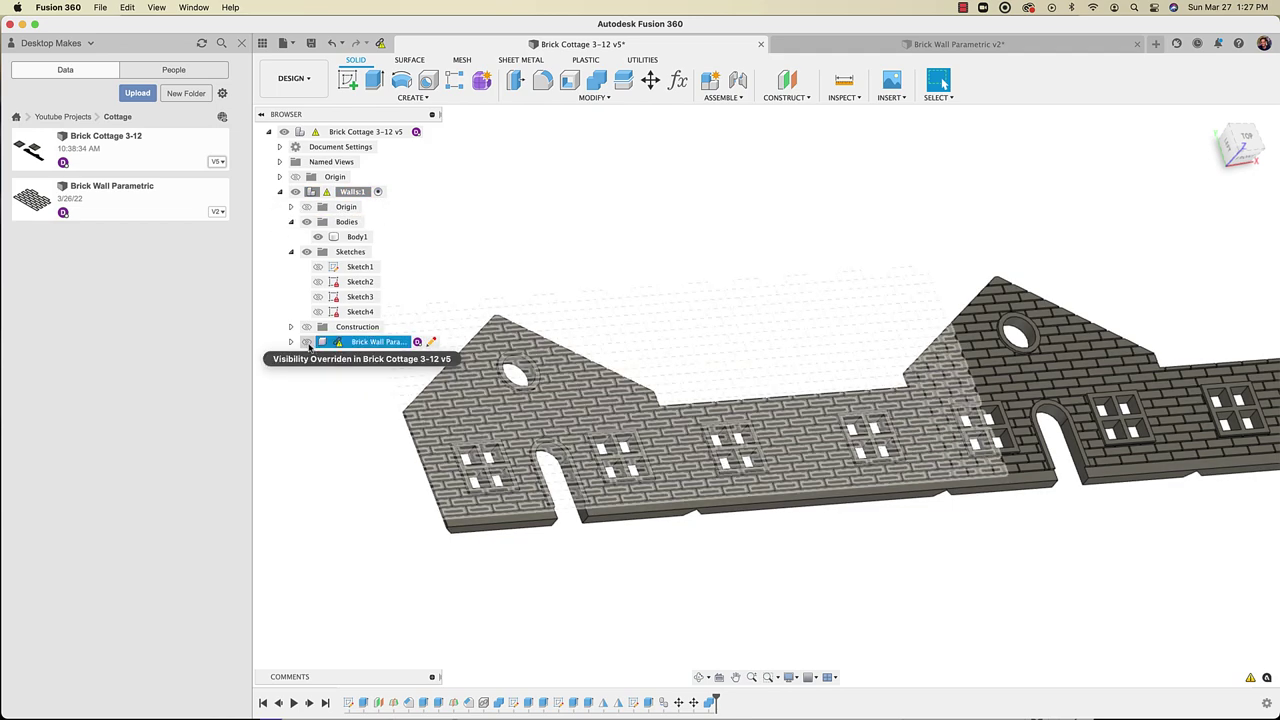
Show the linked Brick Wall Parametric component over the walls and check the file's option for inserting it into the current design
click(307, 342)
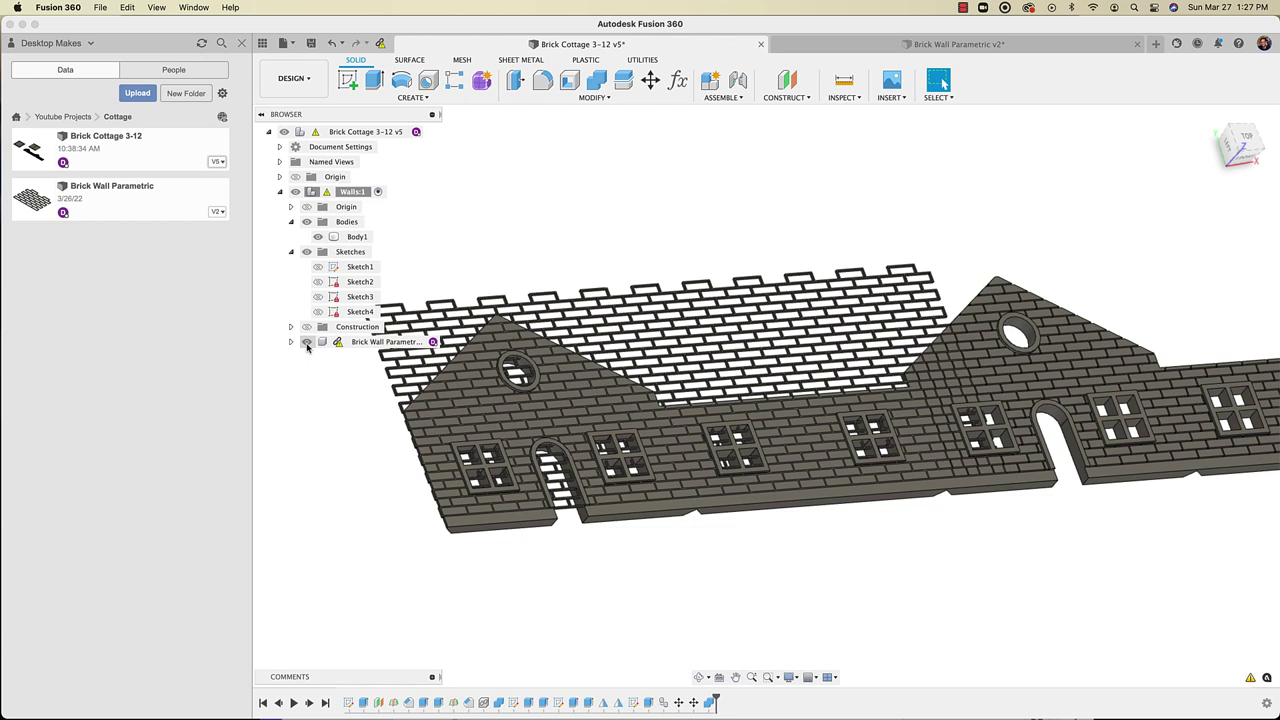
click(307, 342)
right_click(109, 205)
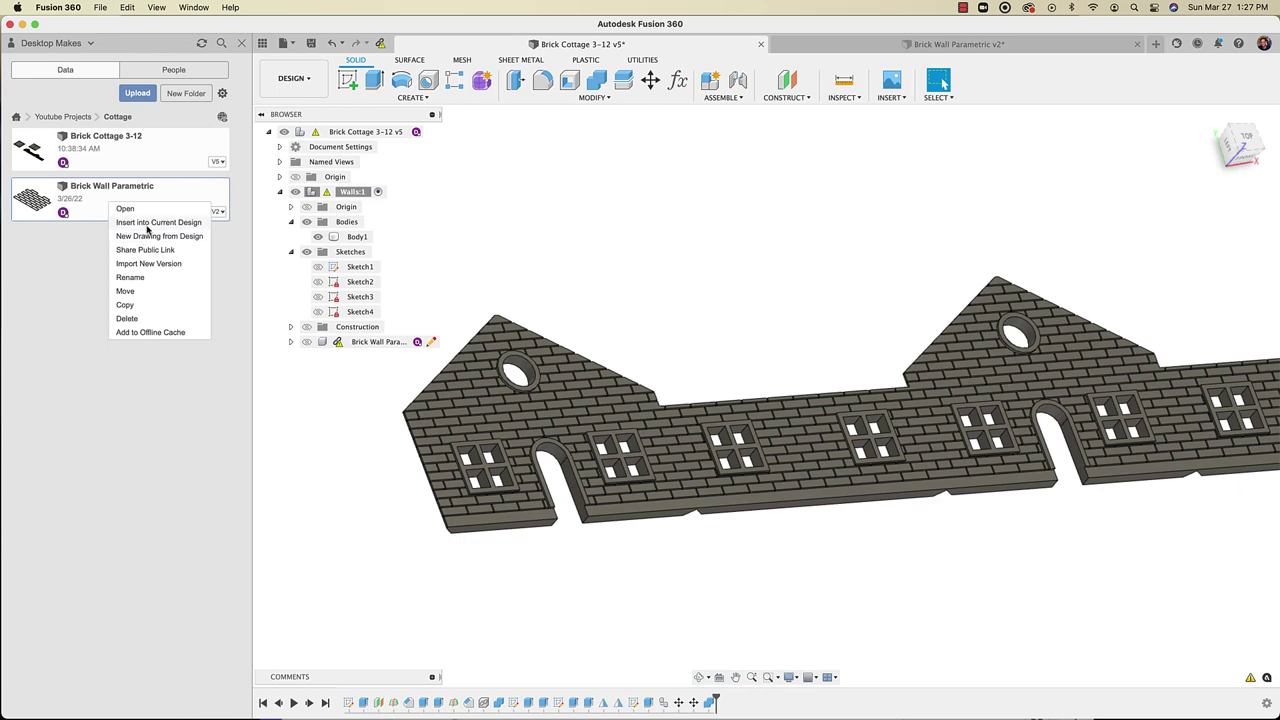
click(241, 42)
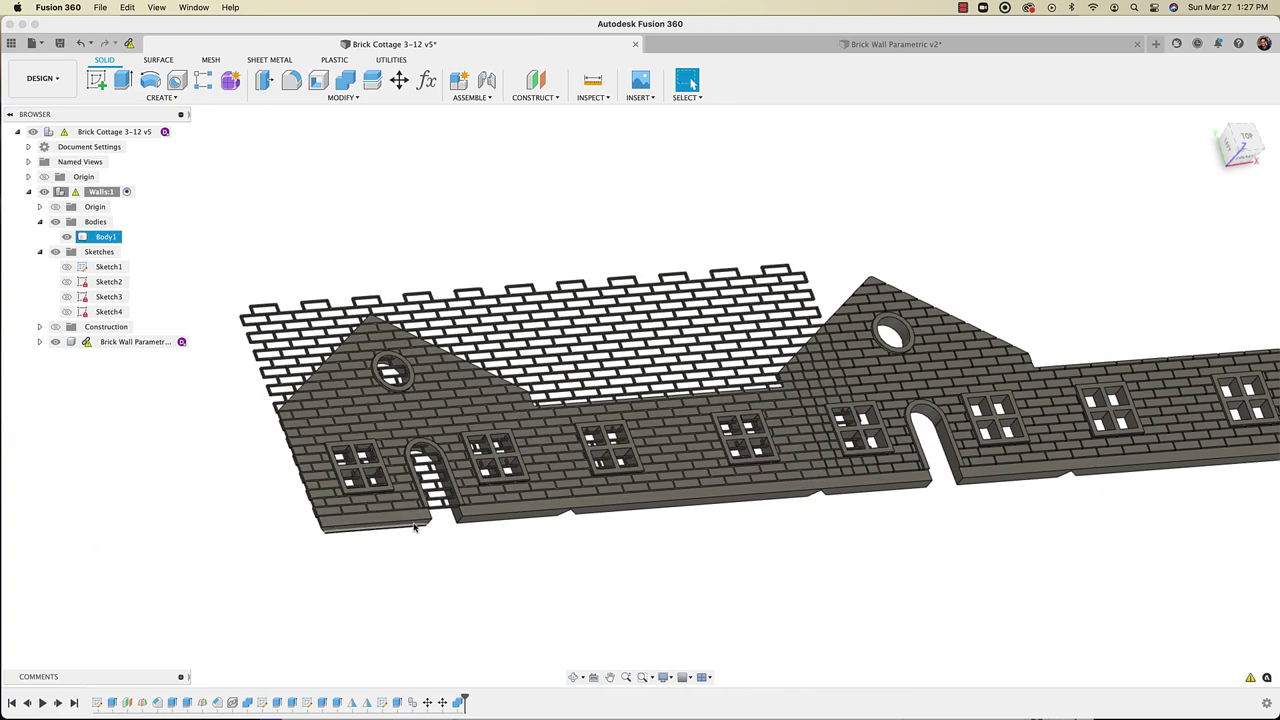
Inspect the flat strip faces along the lower edge of the wall panel on both sides of the first doorway
shift+middle_drag(463, 354, 667, 471)
click(509, 508)
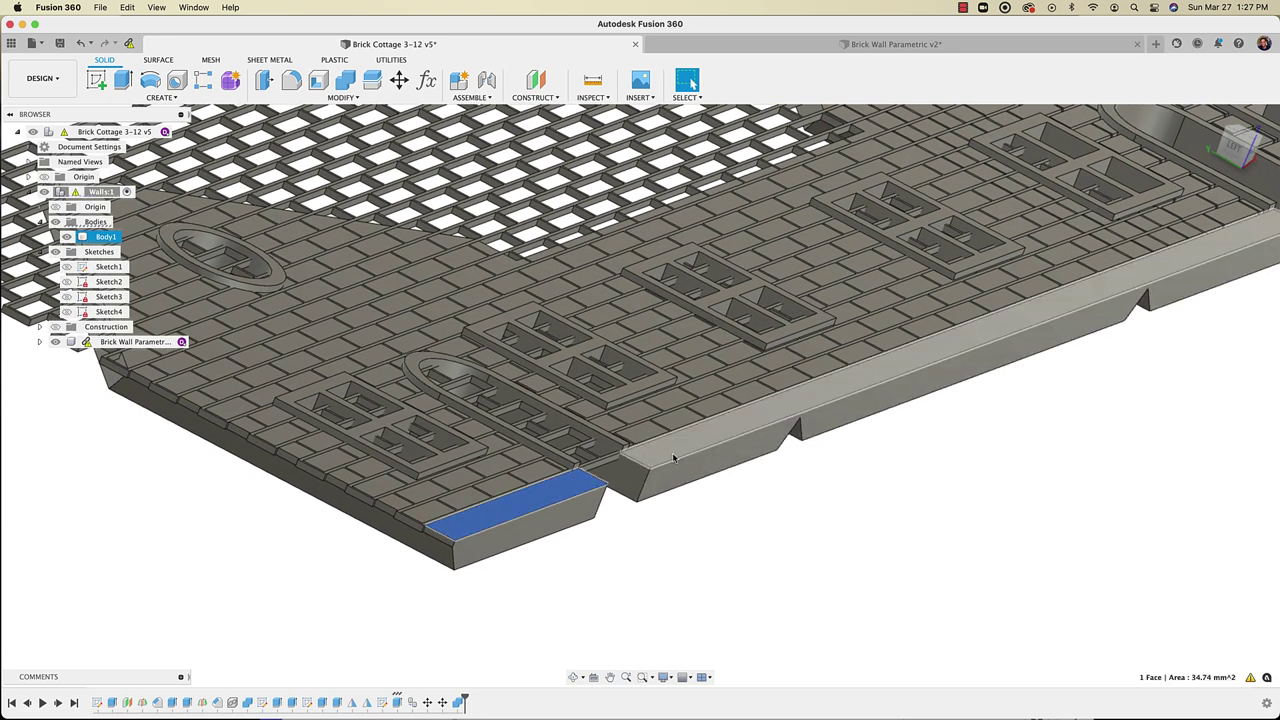
click(667, 471)
shift+middle_drag(628, 568, 346, 474)
scroll(346, 474, down, 1)
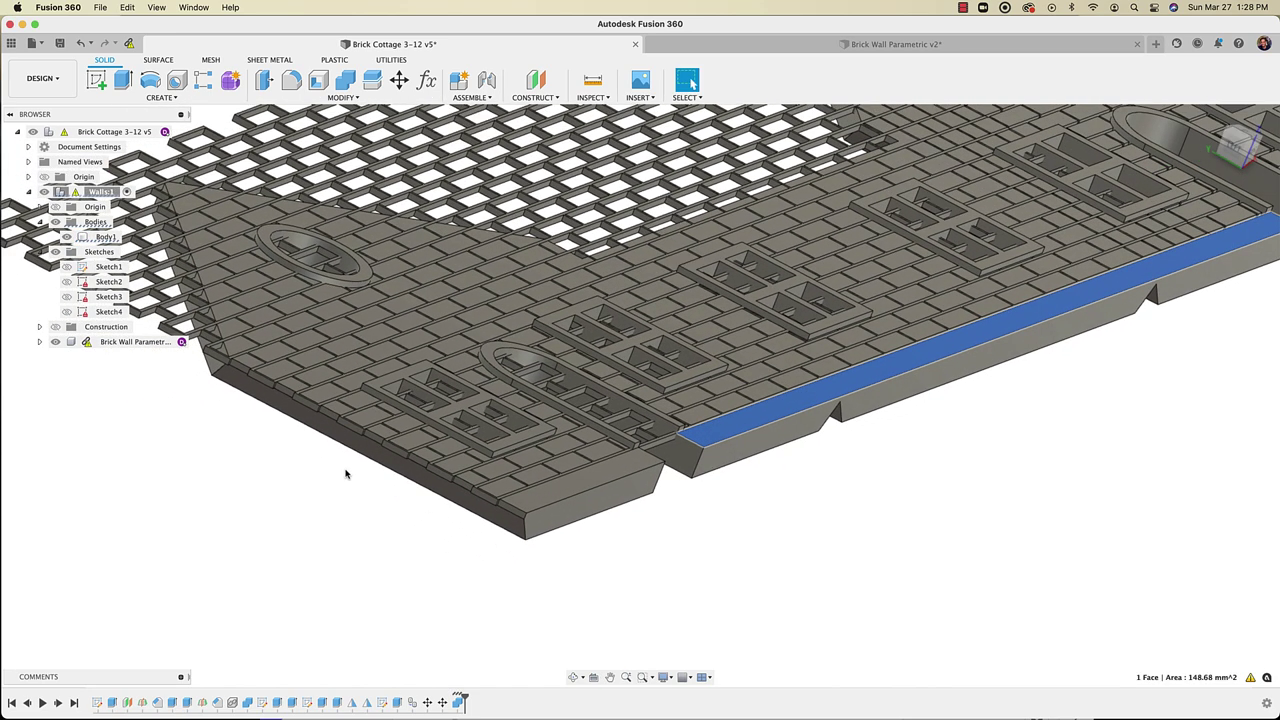
Review the Combine feature that cuts the brick mortar pattern from the wall body, leaving its settings unchanged
click(248, 705)
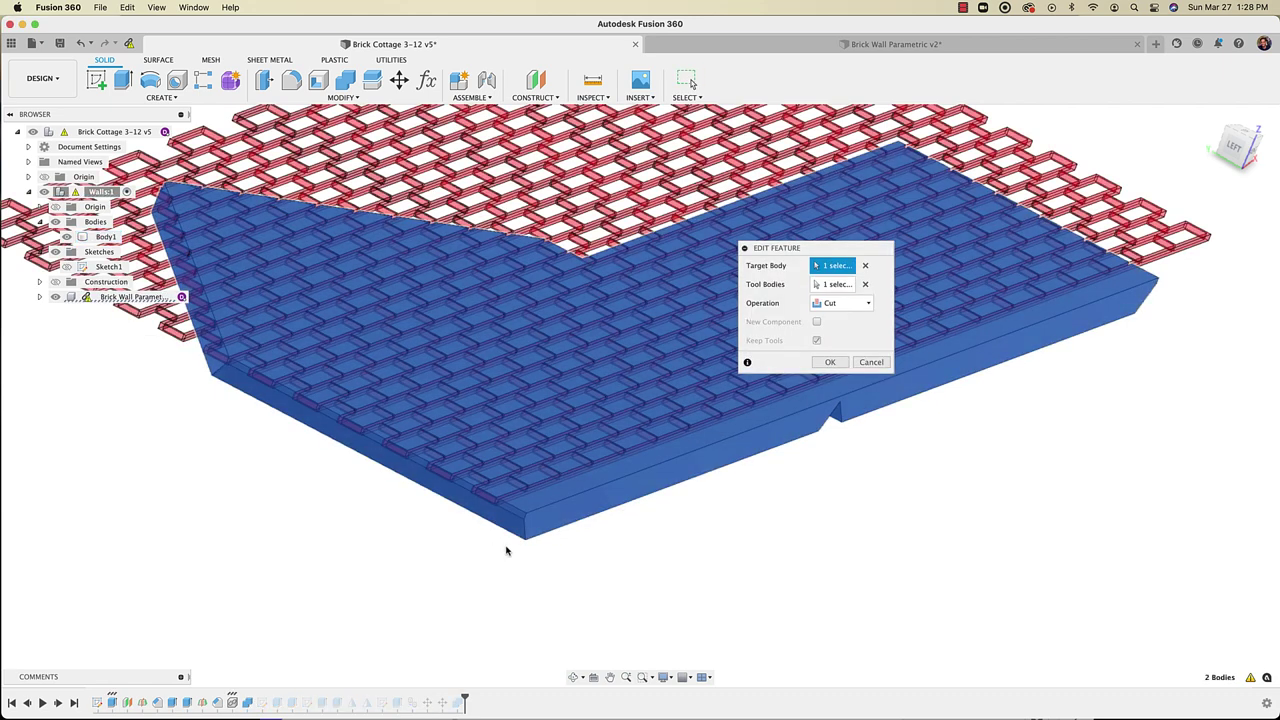
middle_drag(433, 406, 797, 575)
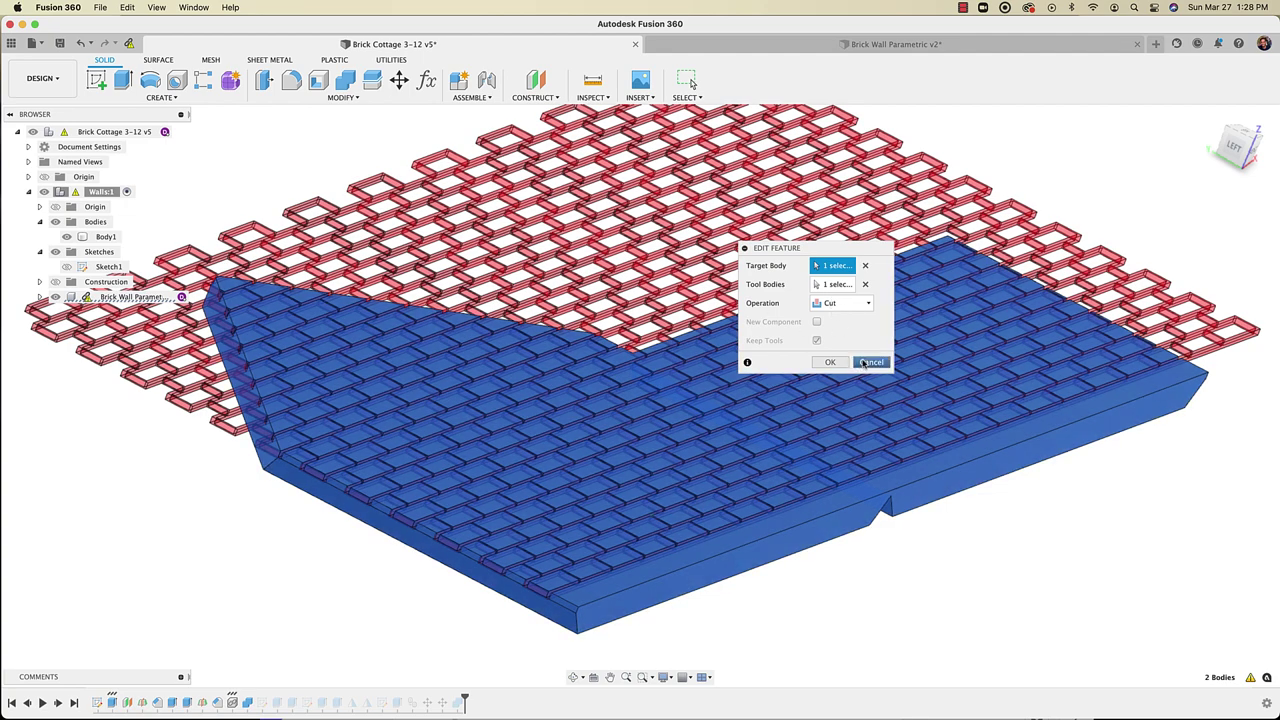
key(Escape)
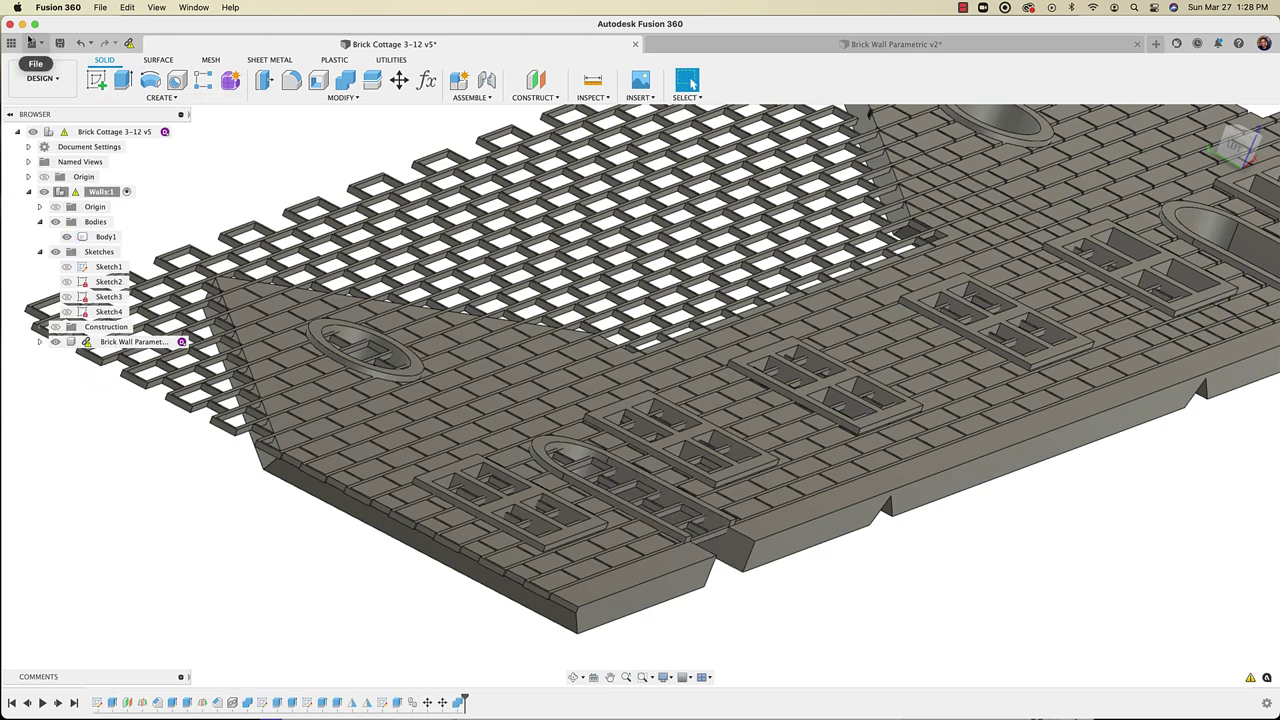
Hide the linked Brick Wall Parametric component so only the wall panel is displayed, with the project's design files shown alongside
click(11, 42)
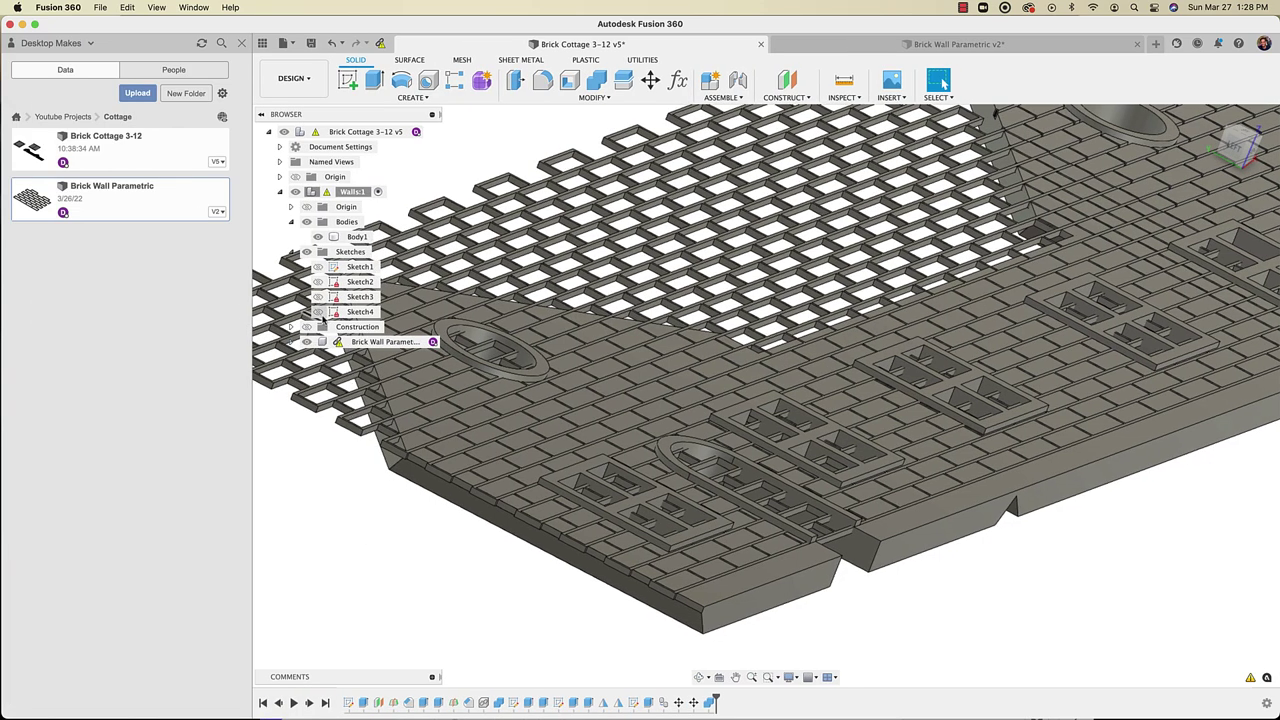
click(306, 341)
click(714, 280)
scroll(714, 280, down, 3)
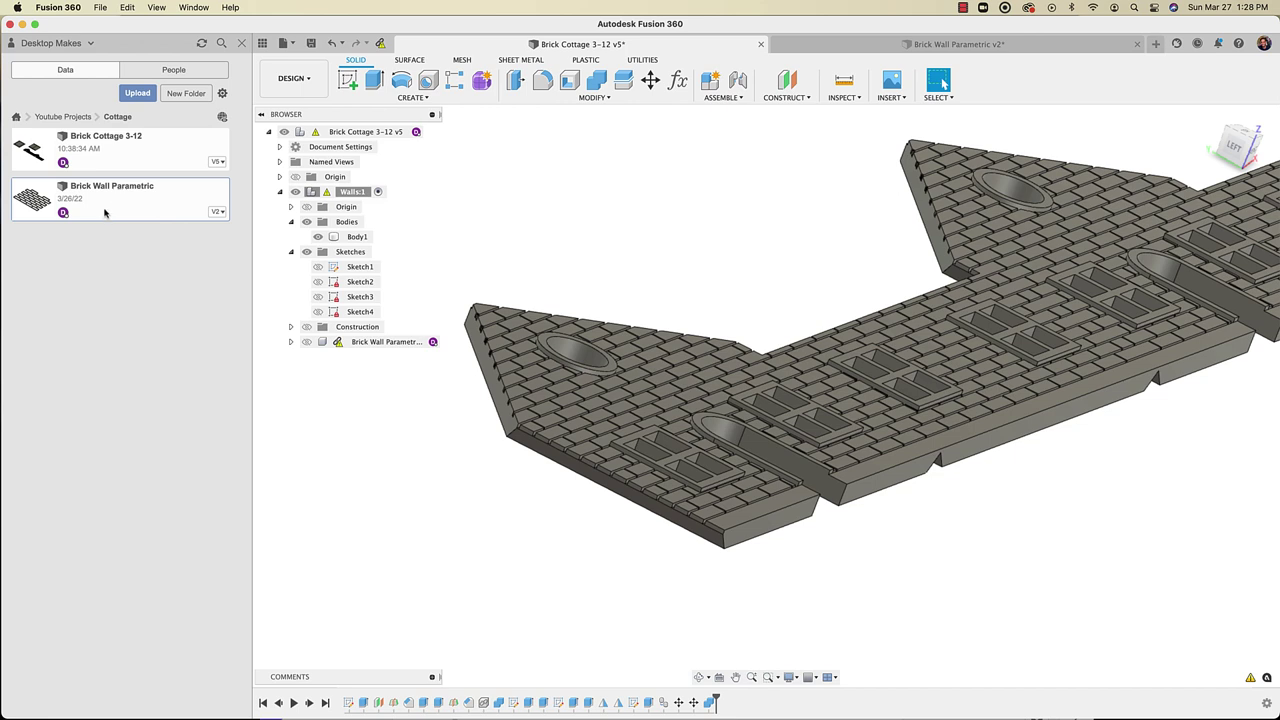
Switch to the Brick Wall Parametric design and review its user parameters for wall height and wall width without changing them
click(885, 46)
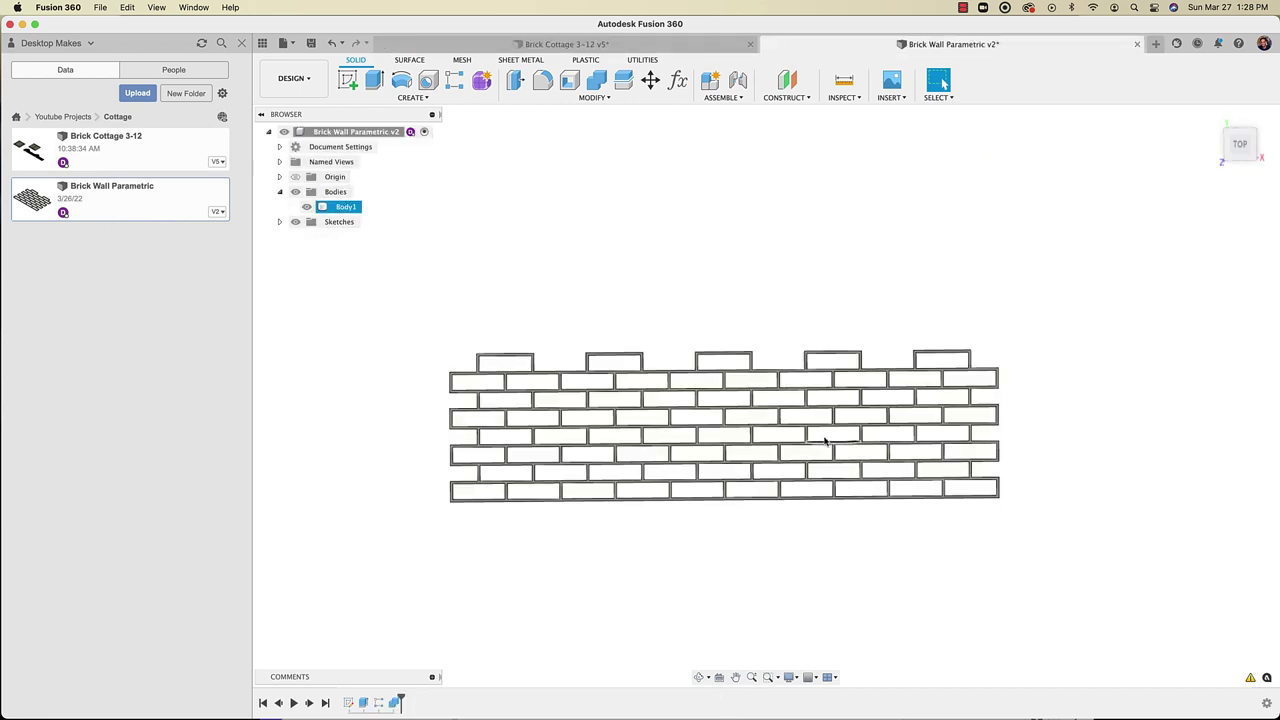
scroll(824, 438, up, 1)
middle_drag(824, 438, 827, 436)
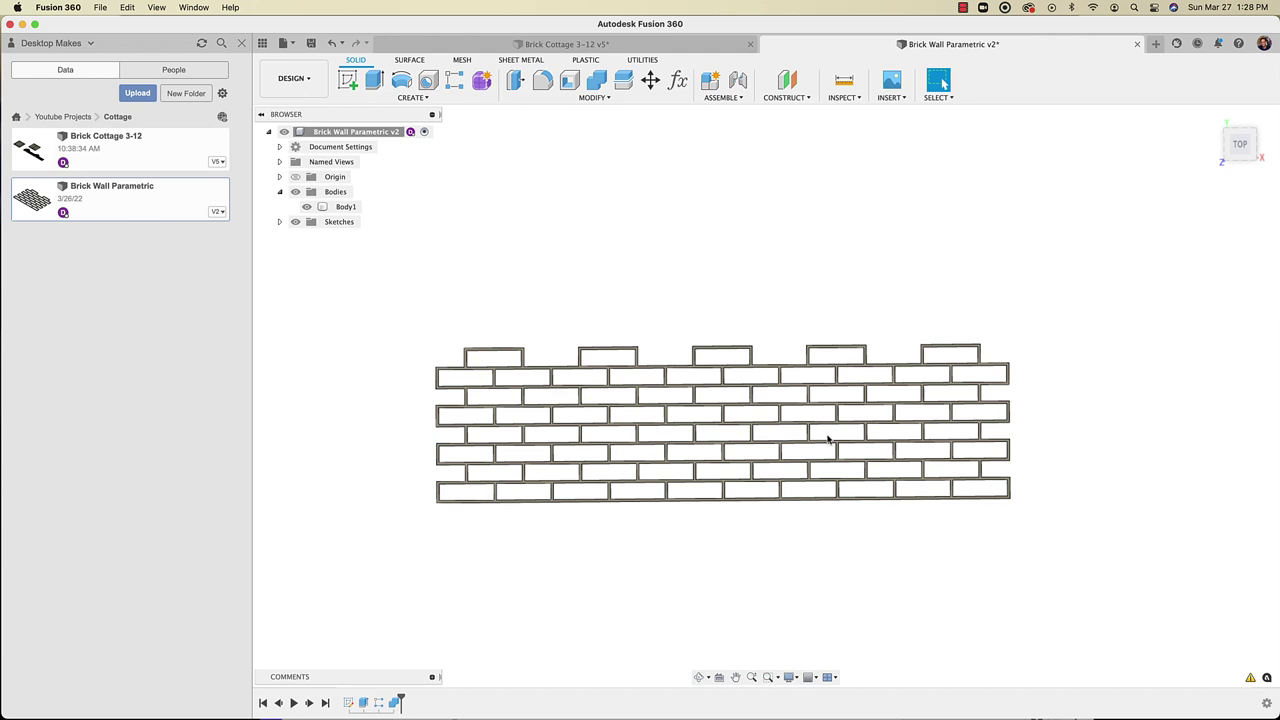
click(679, 81)
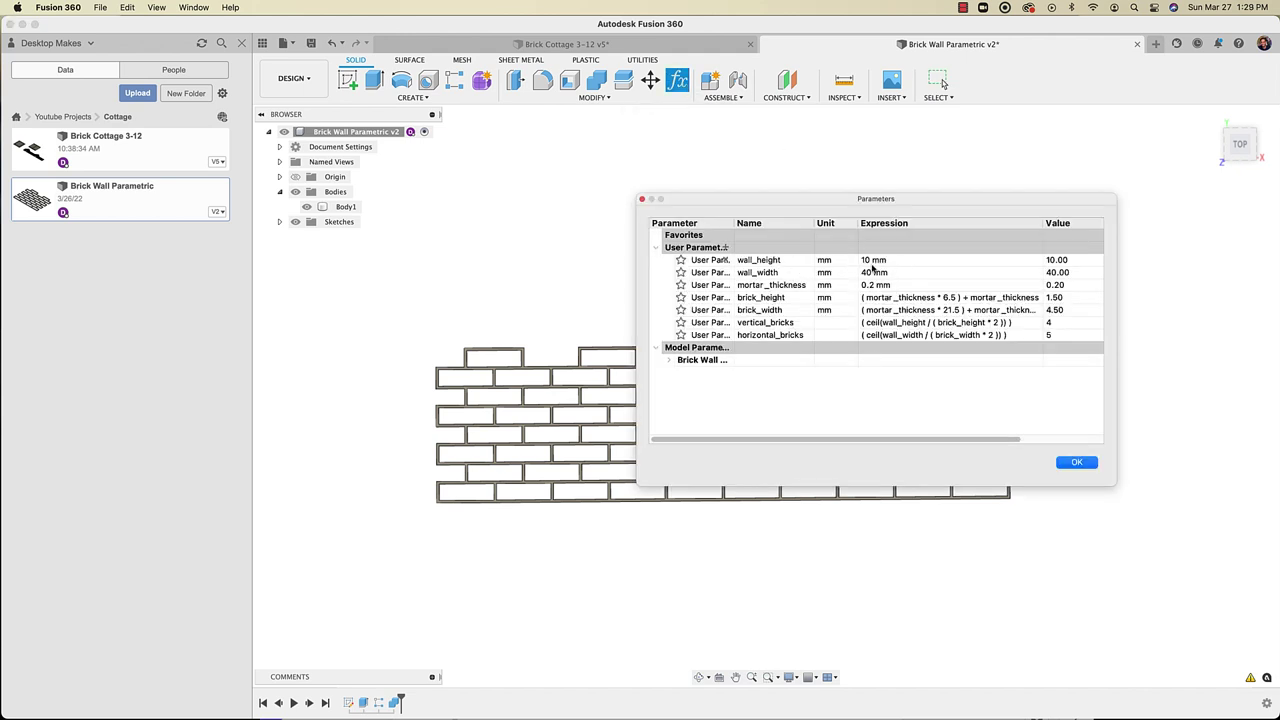
click(1076, 462)
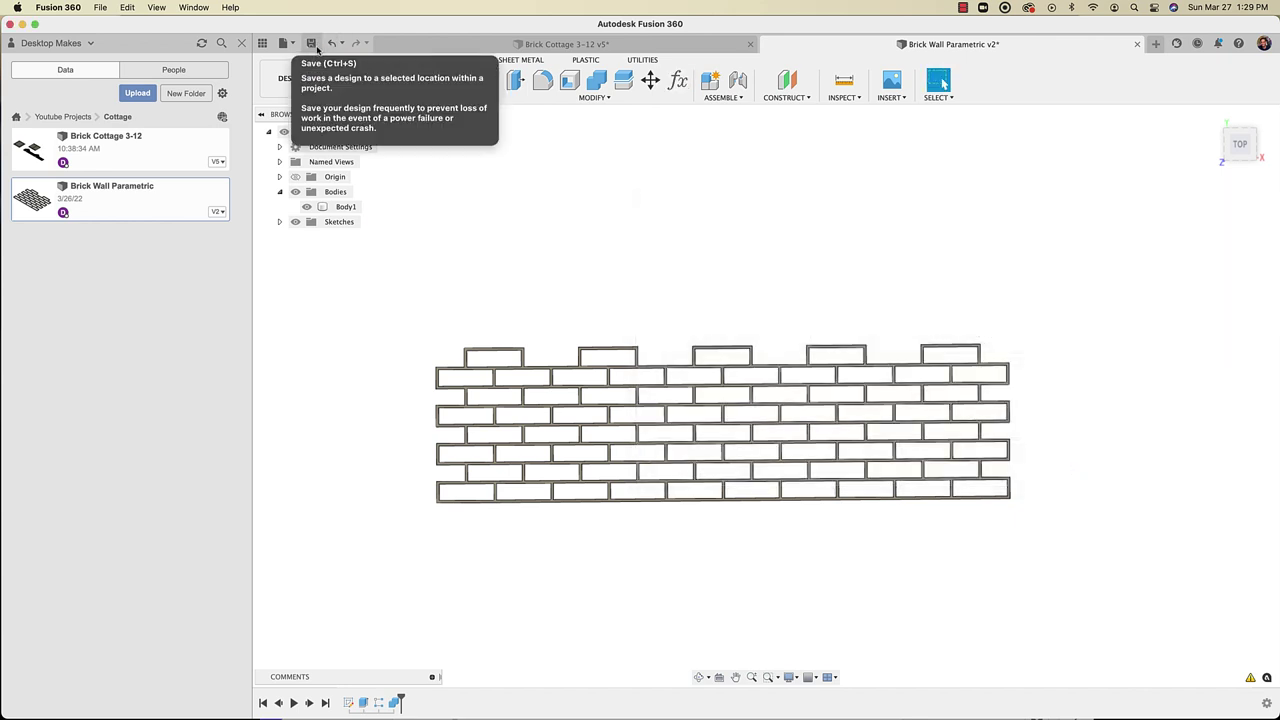
Save the brick wall design with the version description "User Saved", and try to update its out-of-date reference in Brick Cottage 3-12
click(312, 44)
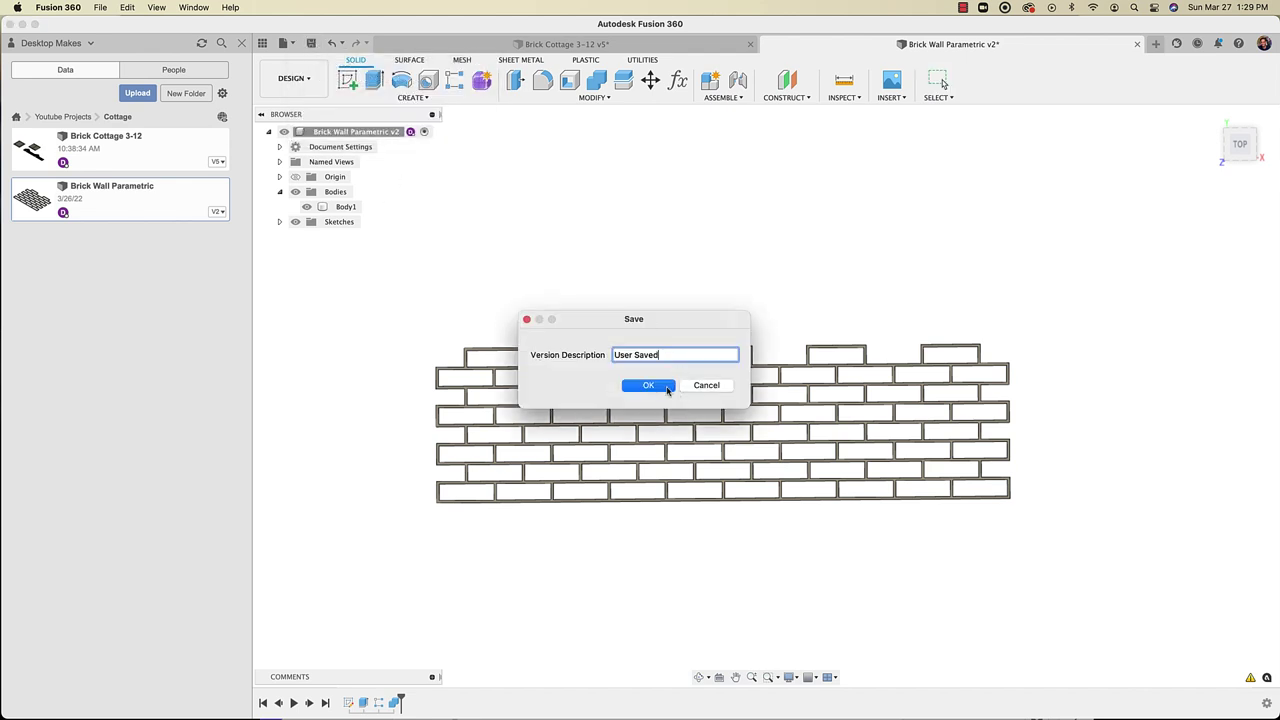
click(658, 389)
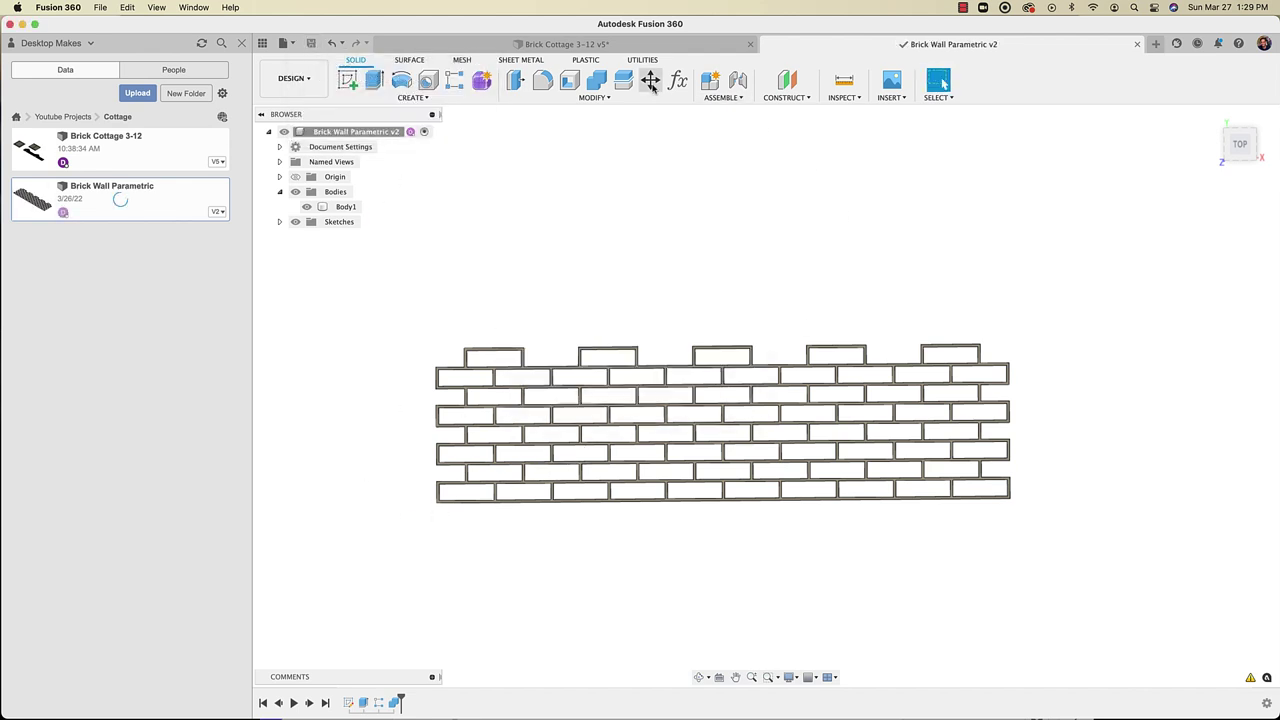
click(654, 46)
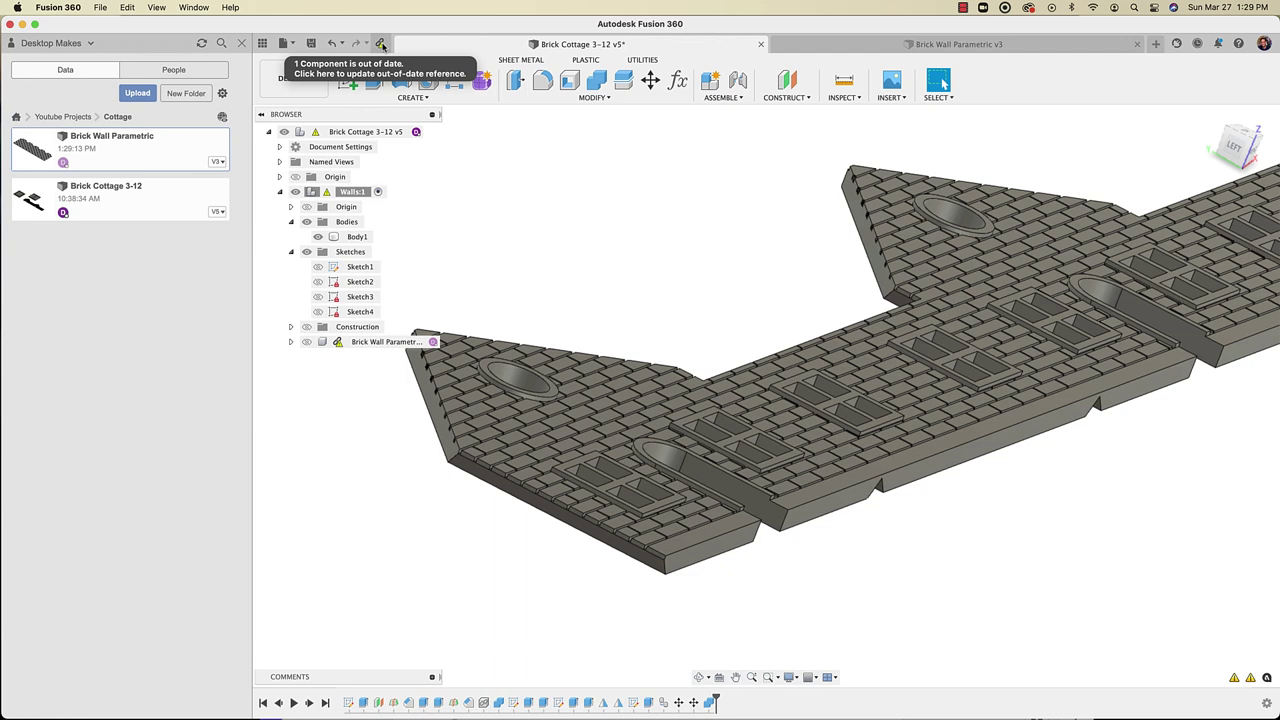
click(380, 44)
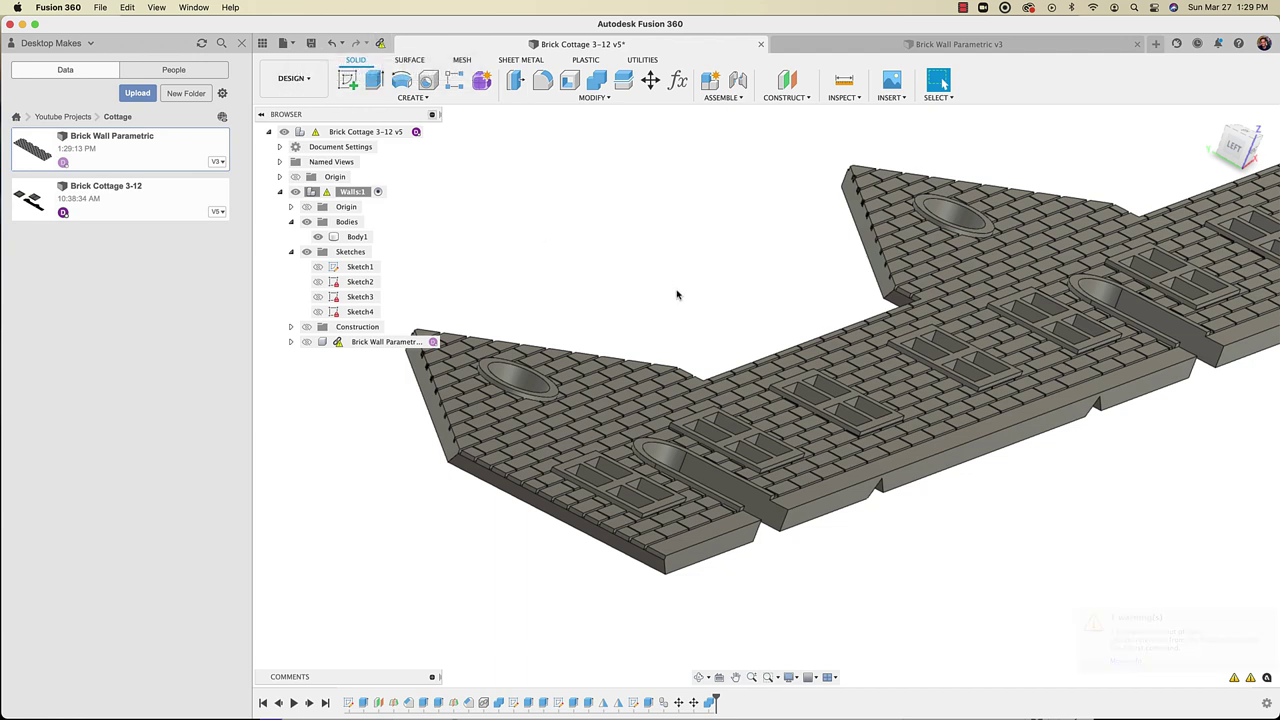
Look over the saved brick pattern, and examine the brick-textured wall panel in Brick Cottage 3-12 from several angles
click(817, 44)
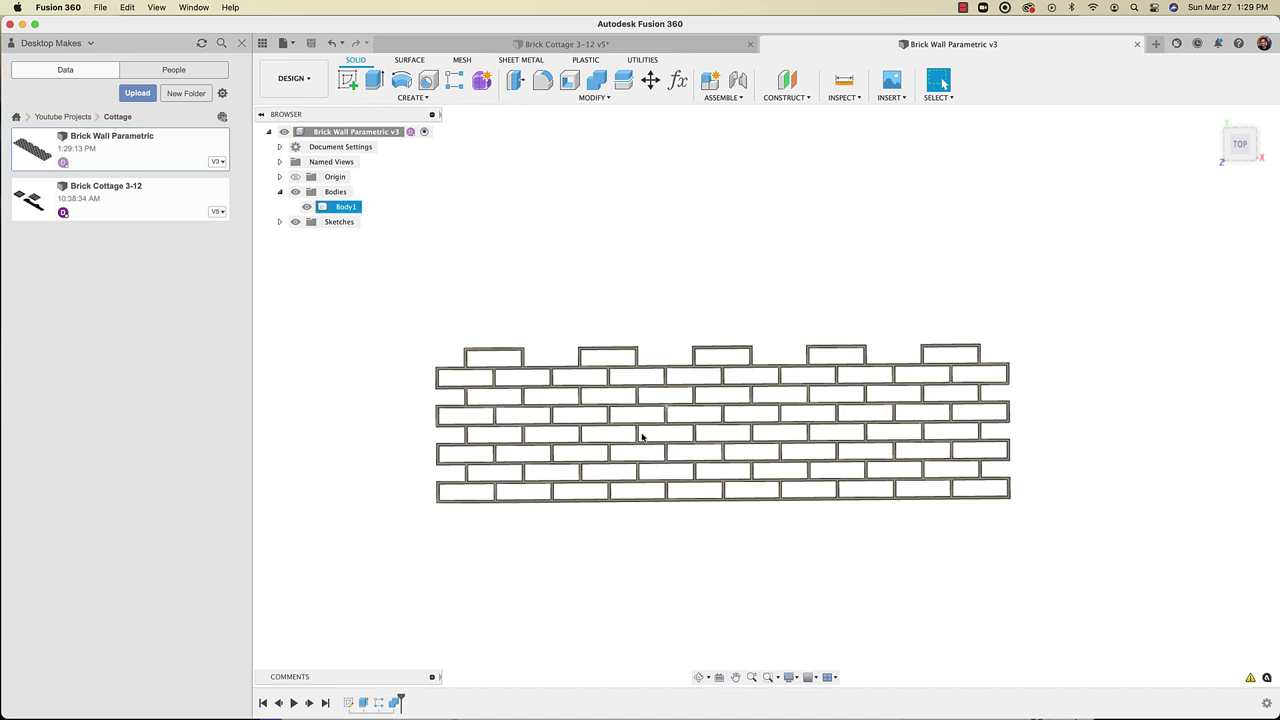
click(648, 44)
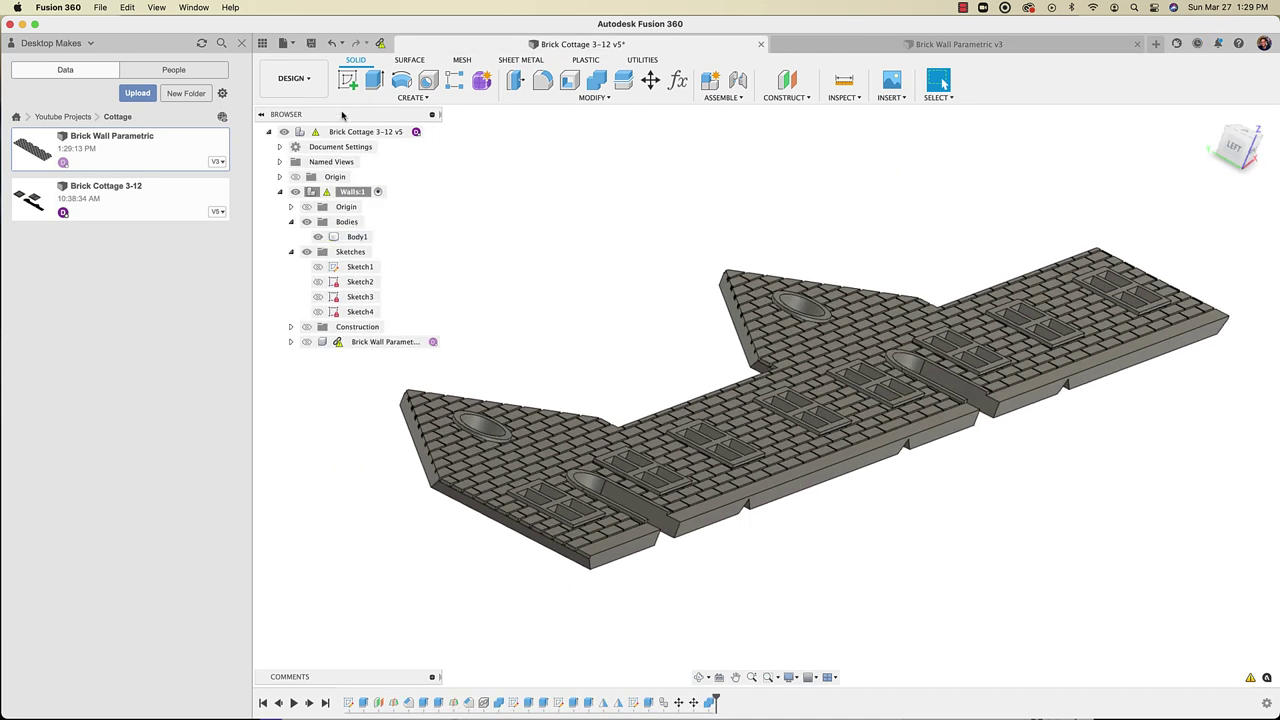
click(241, 43)
click(633, 505)
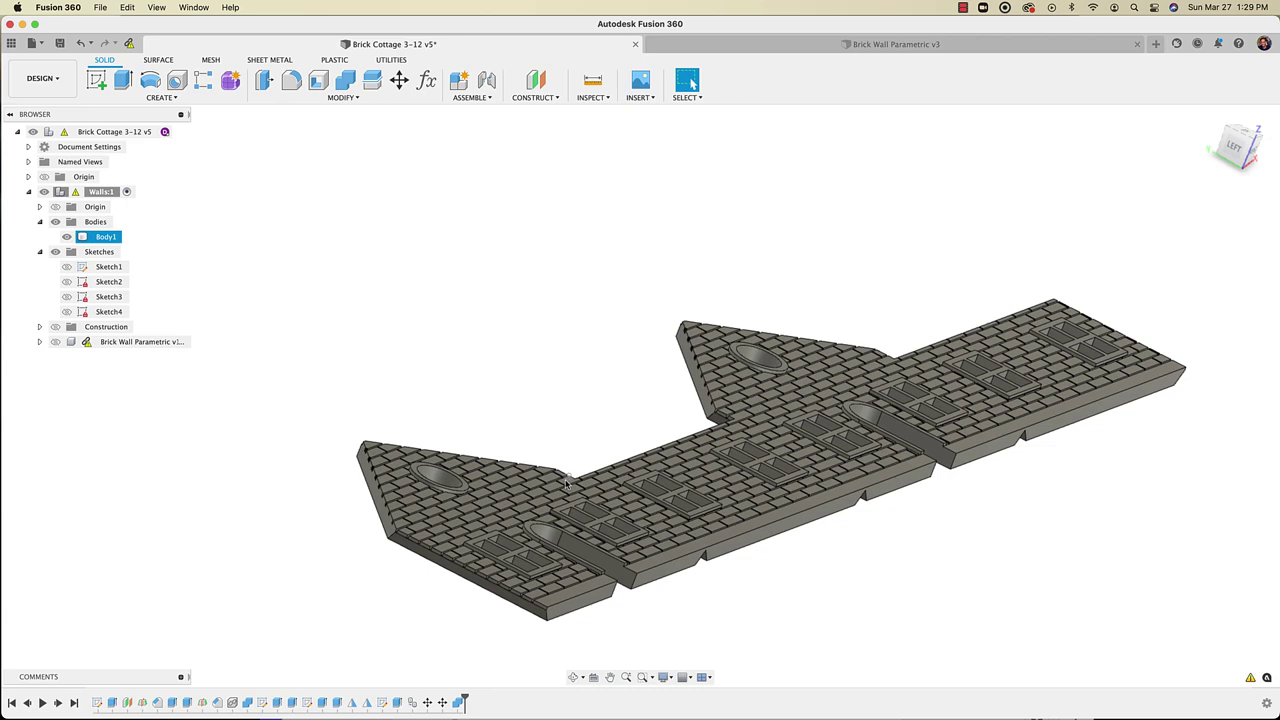
shift+middle_drag(566, 484, 579, 490)
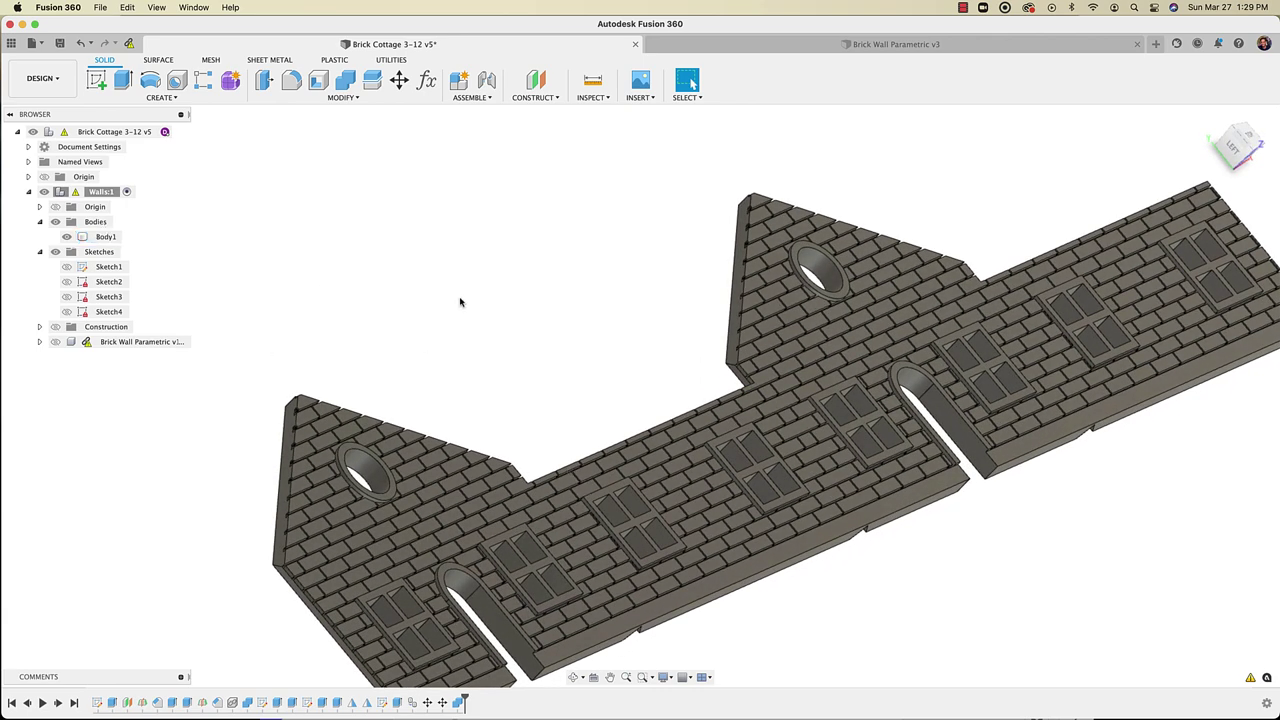
shift+middle_drag(476, 251, 646, 372)
shift+middle_drag(552, 426, 546, 438)
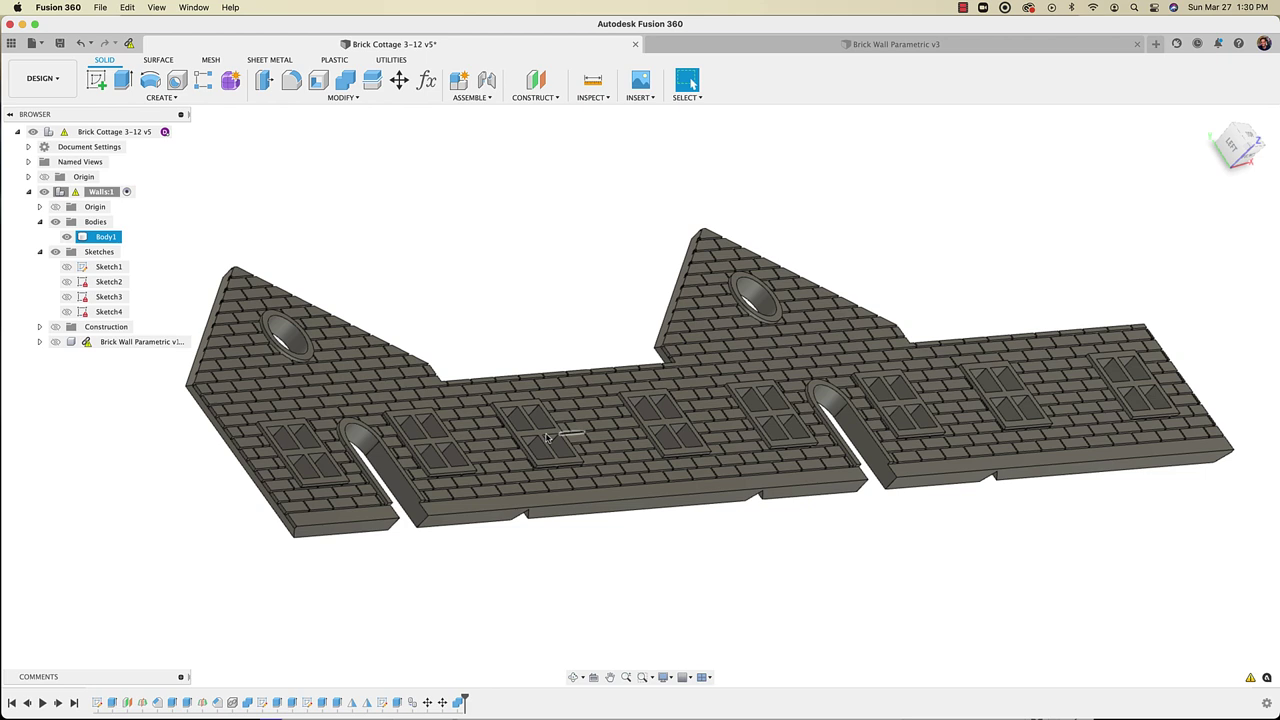
shift+middle_drag(546, 438, 546, 438)
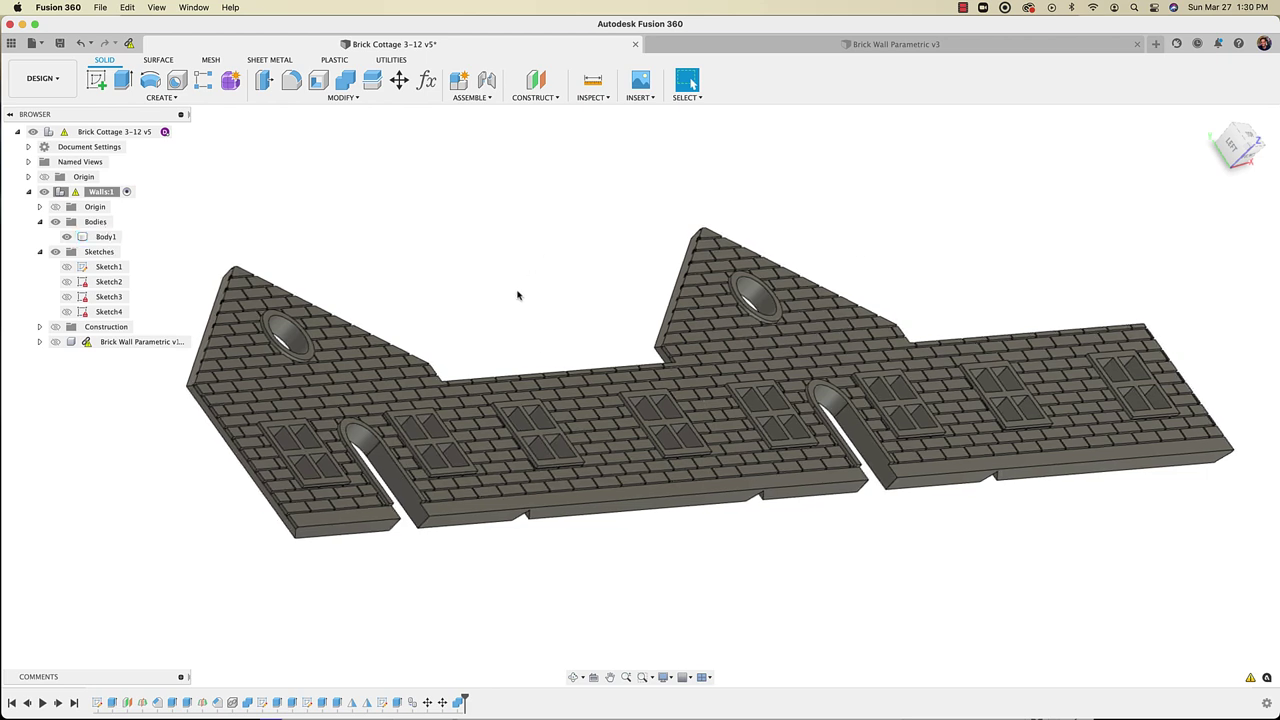
shift+middle_drag(517, 295, 517, 295)
shift+scroll(503, 280, down, 5)
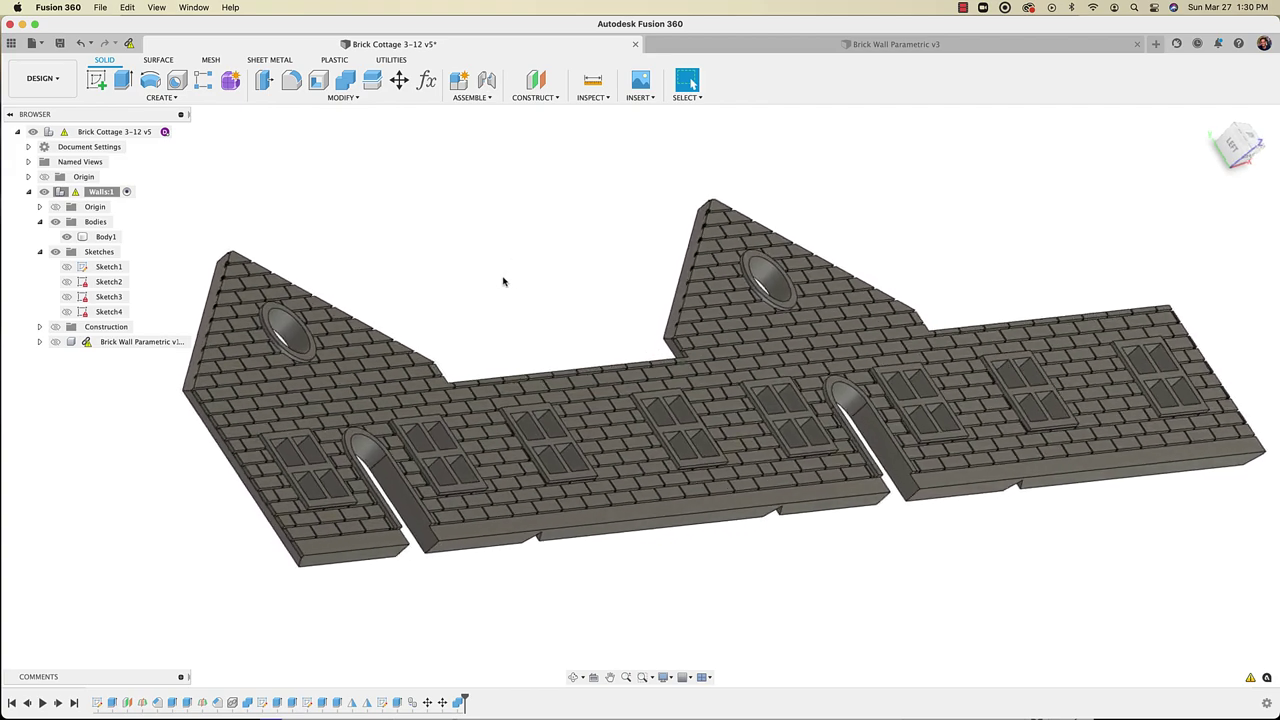
shift+scroll(503, 280, down, 6)
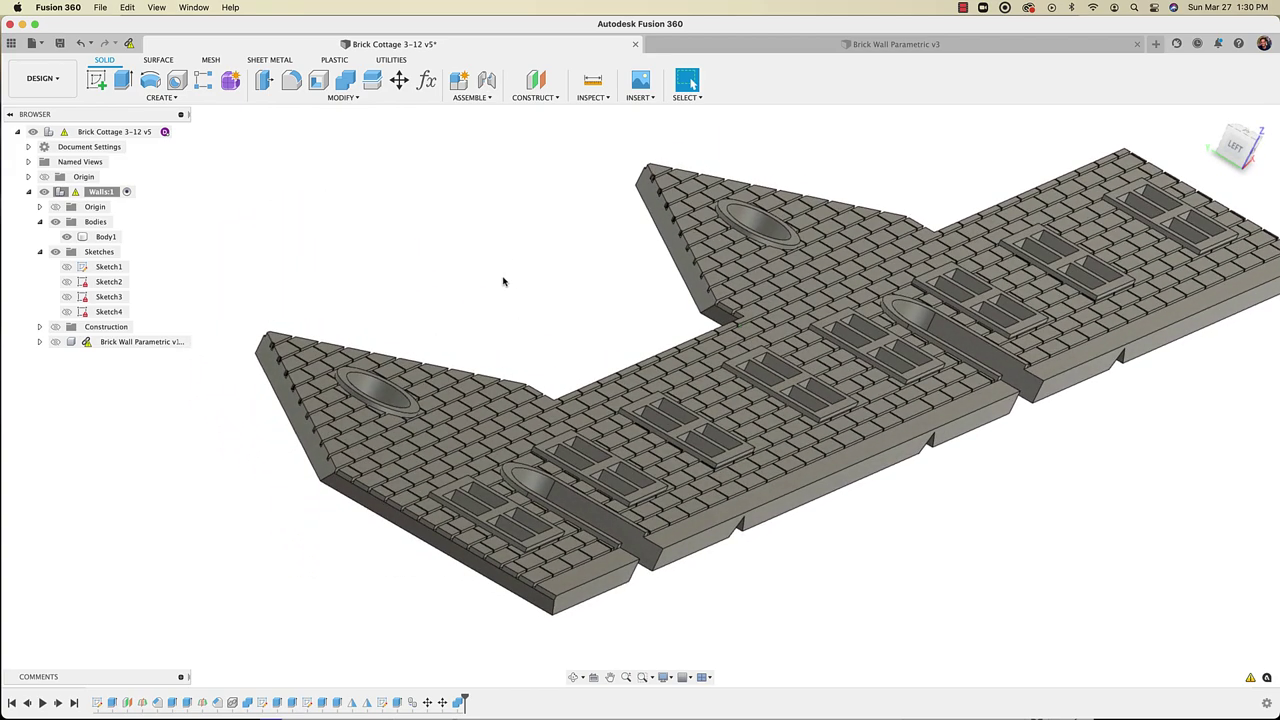
Examine the brick relief and raised window frames up close along the end edge of the wall panel
scroll(503, 280, up, 3)
shift+scroll(503, 280, down, 3)
scroll(503, 280, up, 3)
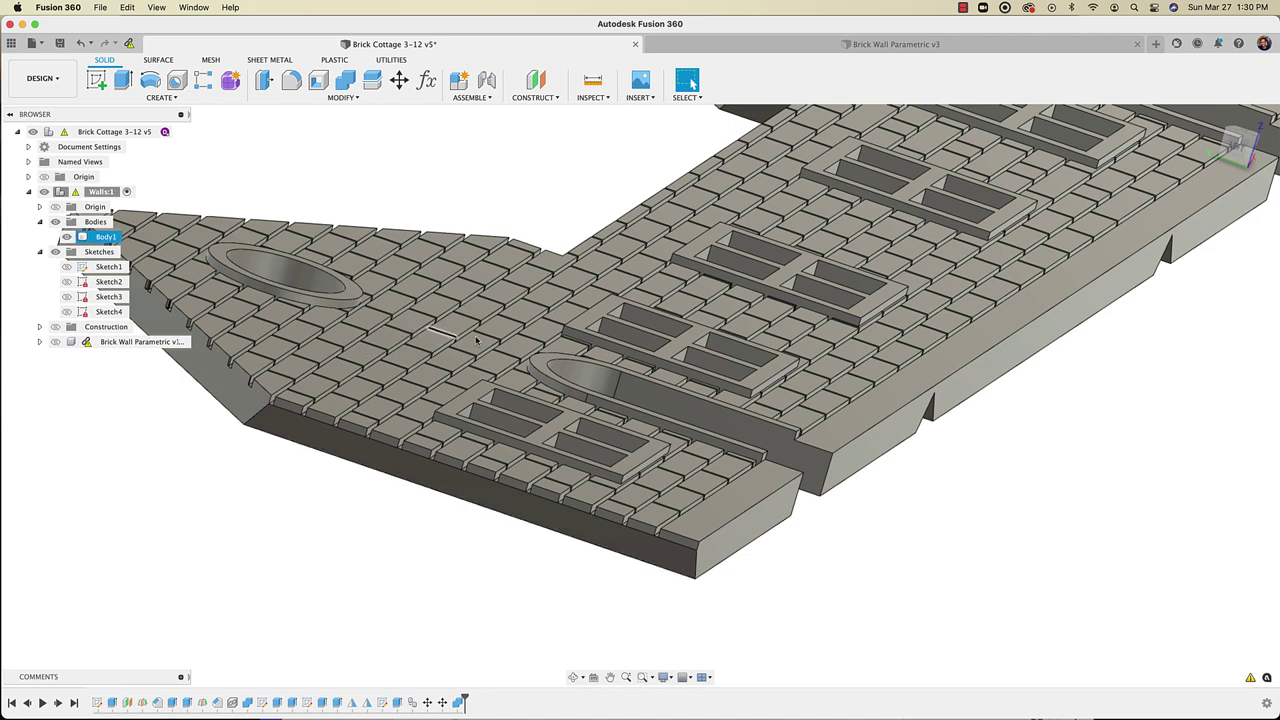
shift+middle_drag(512, 408, 680, 334)
click(489, 604)
click(723, 269)
shift+middle_drag(723, 269, 432, 572)
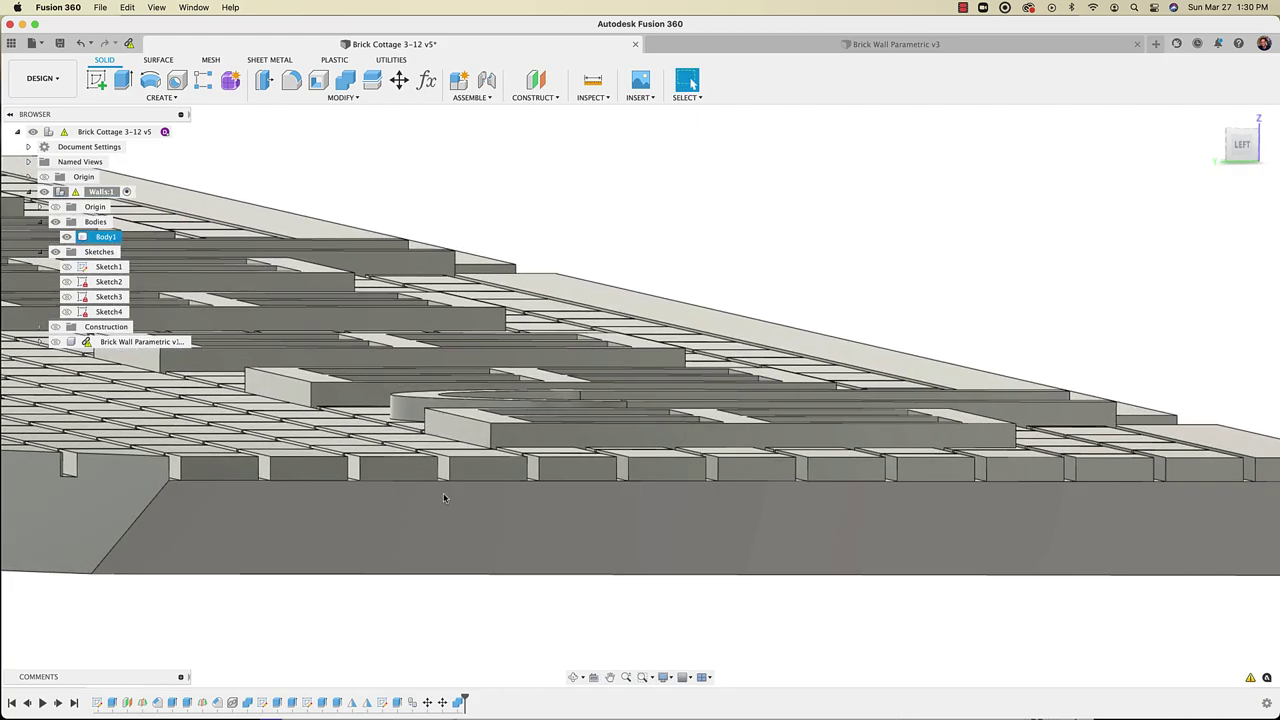
scroll(440, 580, up, 5)
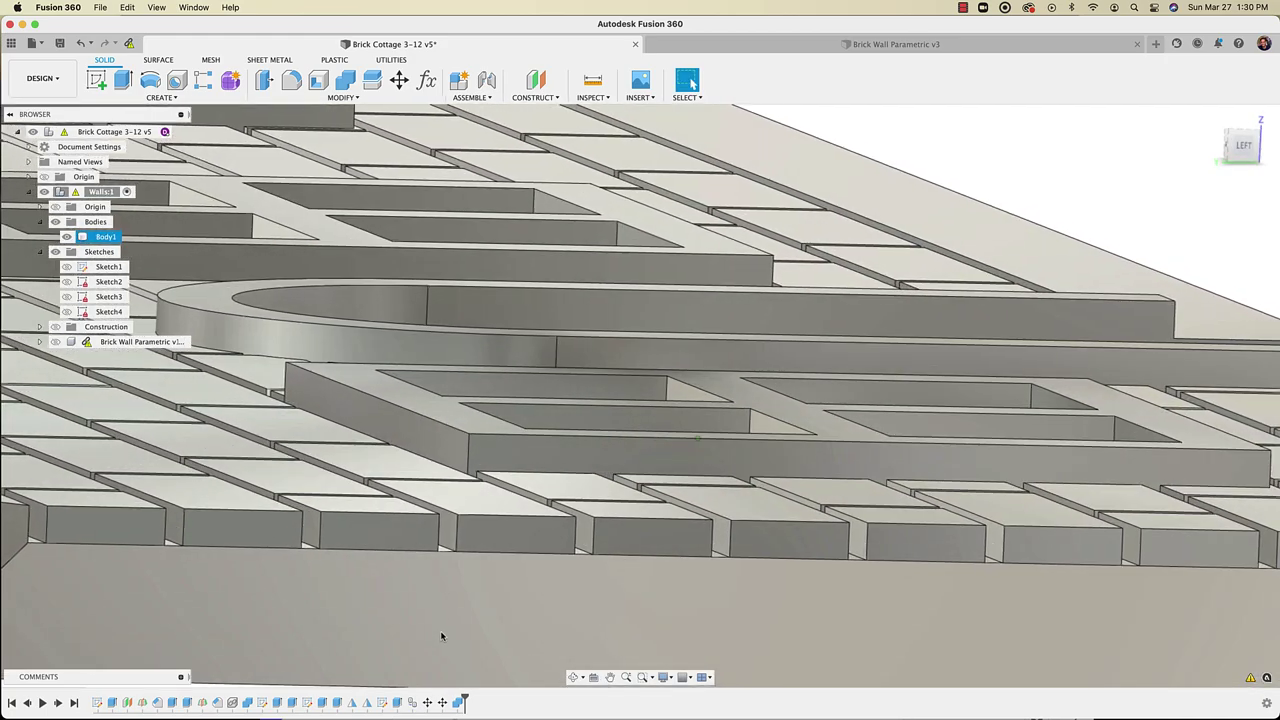
Check the depth of a mortar groove by selecting a vertical brick edge at the end of the wall panel
shift+middle_drag(441, 636, 489, 569)
scroll(488, 528, down, 1)
scroll(477, 562, up, 2)
click(488, 566)
scroll(489, 569, down, 1)
key(Escape)
scroll(507, 555, up, 2)
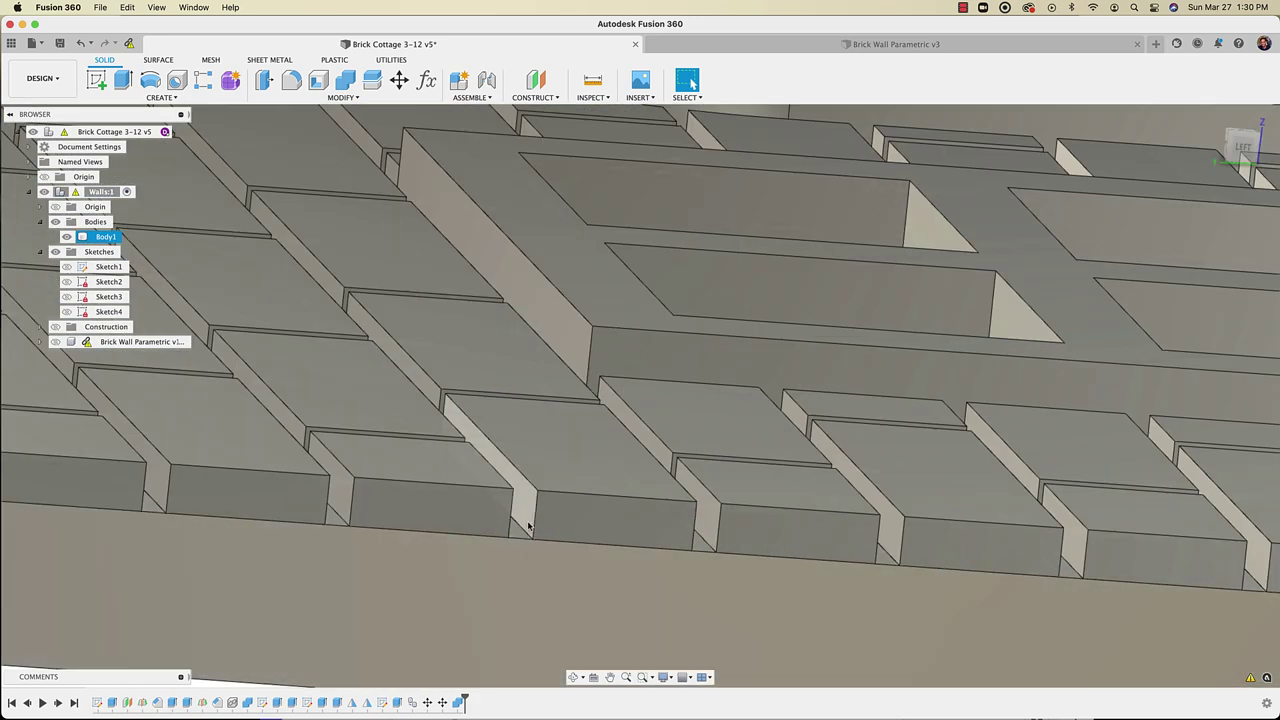
click(533, 522)
scroll(533, 522, down, 2)
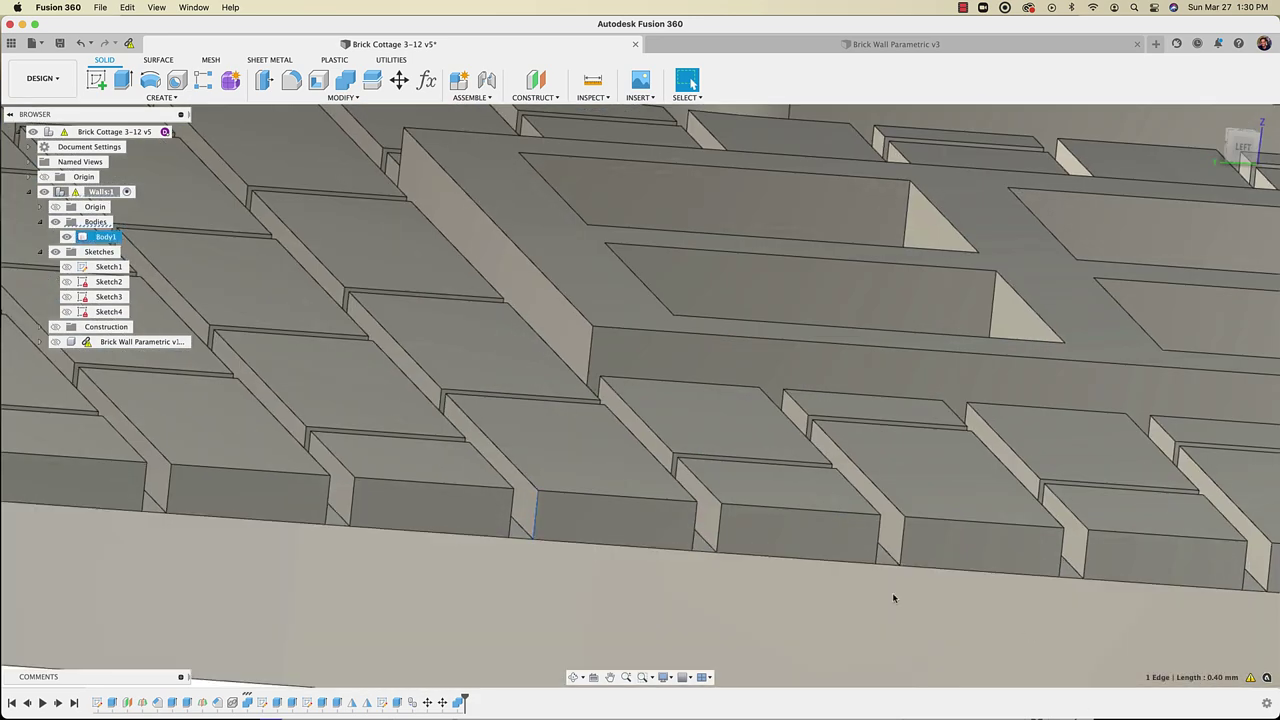
Inspect the top face of an edge brick and check the height of the adjacent window frame's corner edge
click(603, 480)
scroll(604, 477, up, 2)
scroll(604, 477, down, 3)
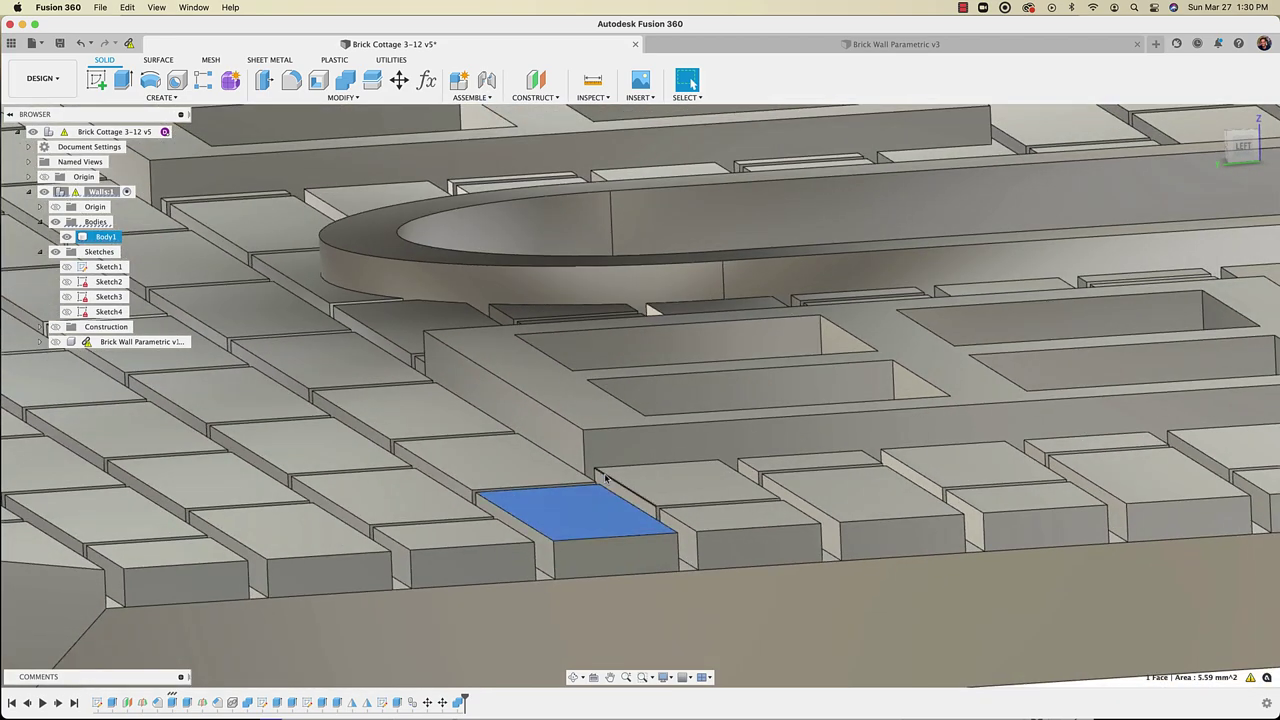
key(Escape)
scroll(551, 518, up, 3)
shift+middle_drag(551, 518, 585, 470)
click(585, 462)
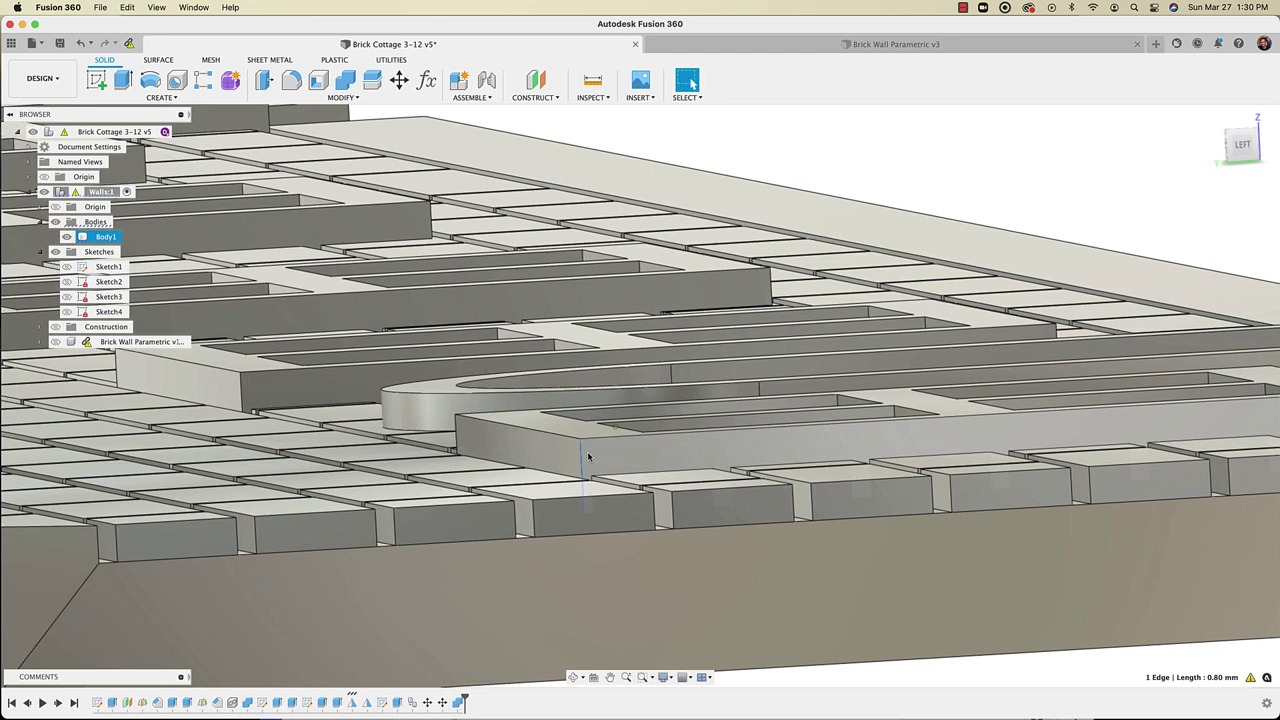
shift+middle_drag(1244, 626, 600, 536)
key(Escape)
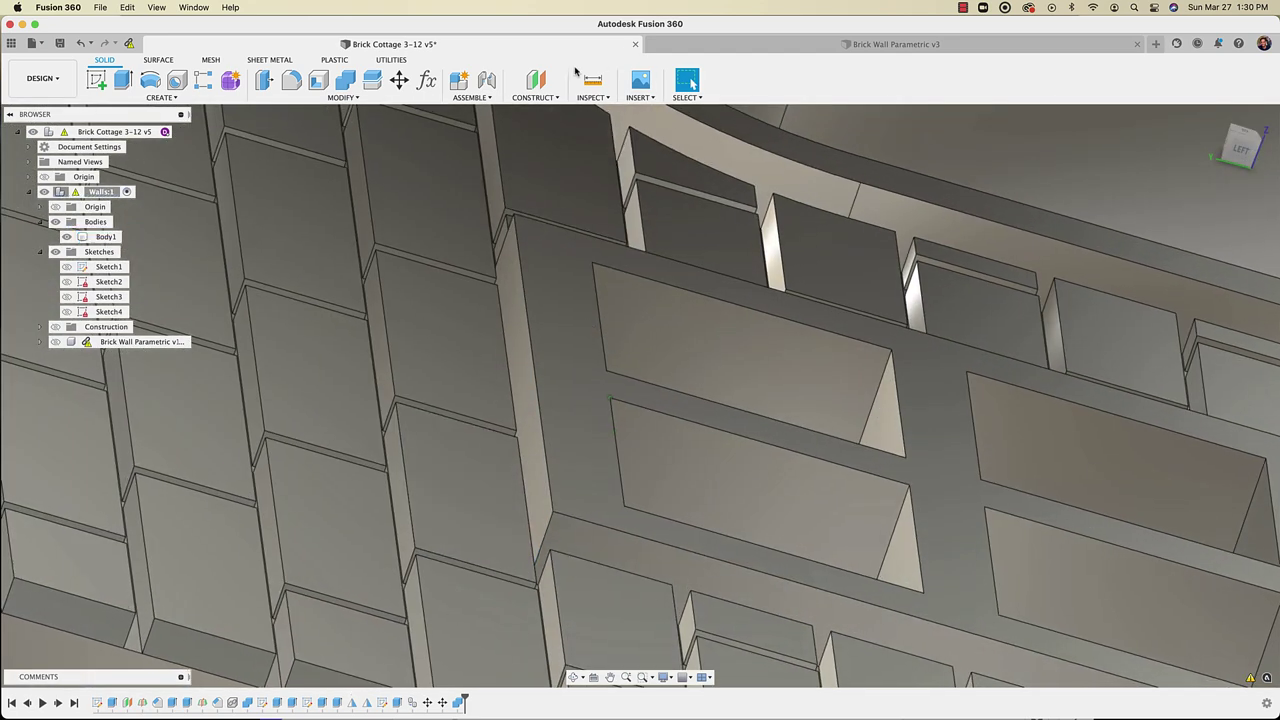
Measure the distance between a brick's top face and the neighbouring window frame's front face
click(592, 80)
click(459, 516)
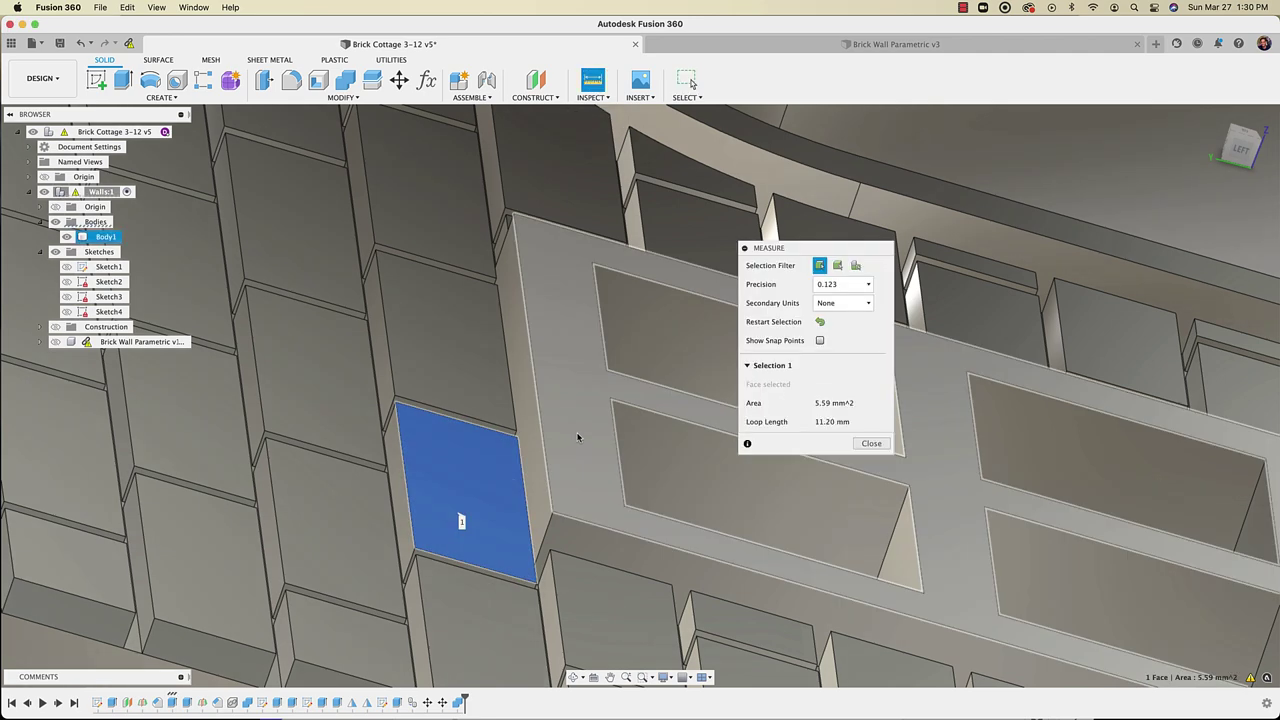
click(581, 441)
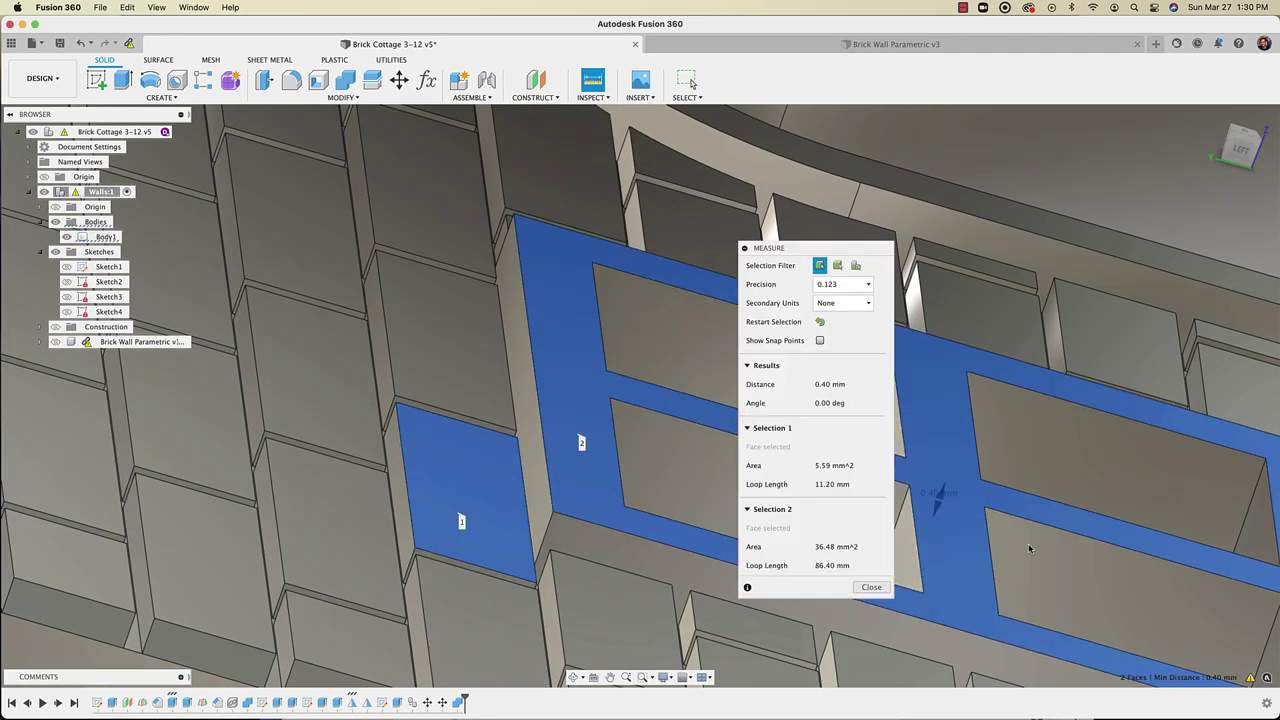
click(871, 587)
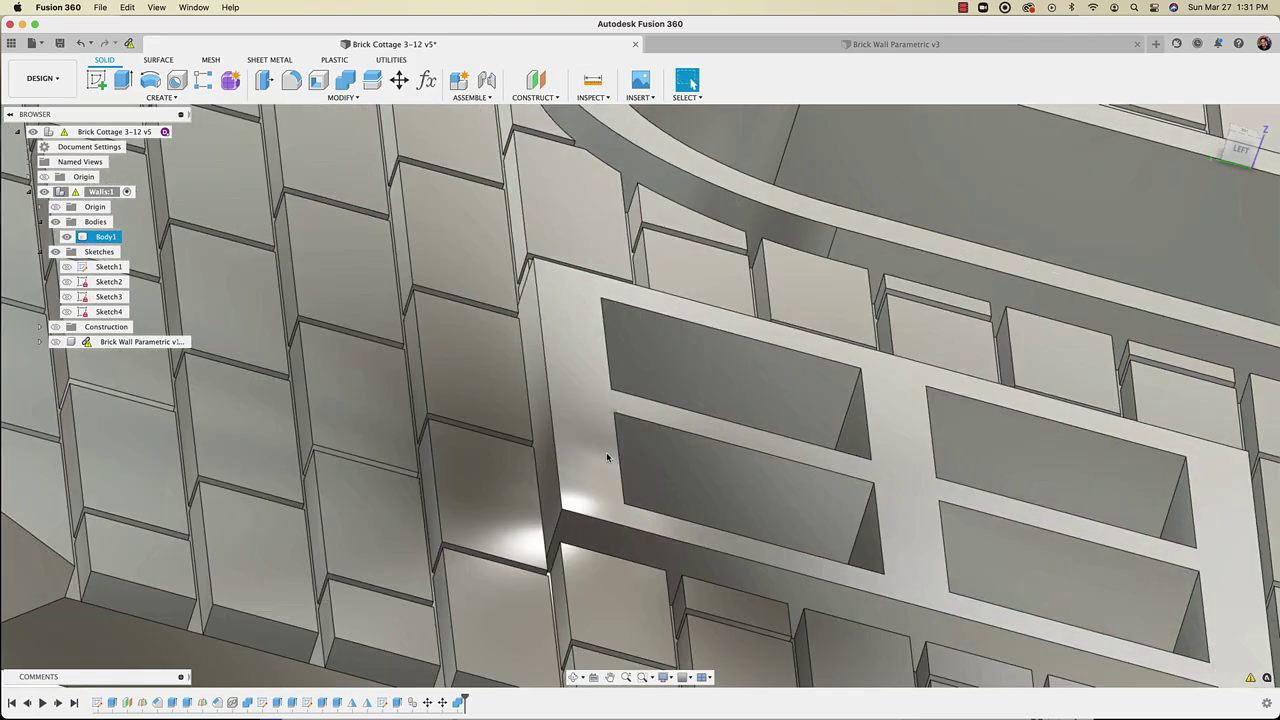
Inspect the front faces of the raised window frame and the arched door frame against the surrounding bricks
scroll(606, 452, down, 10)
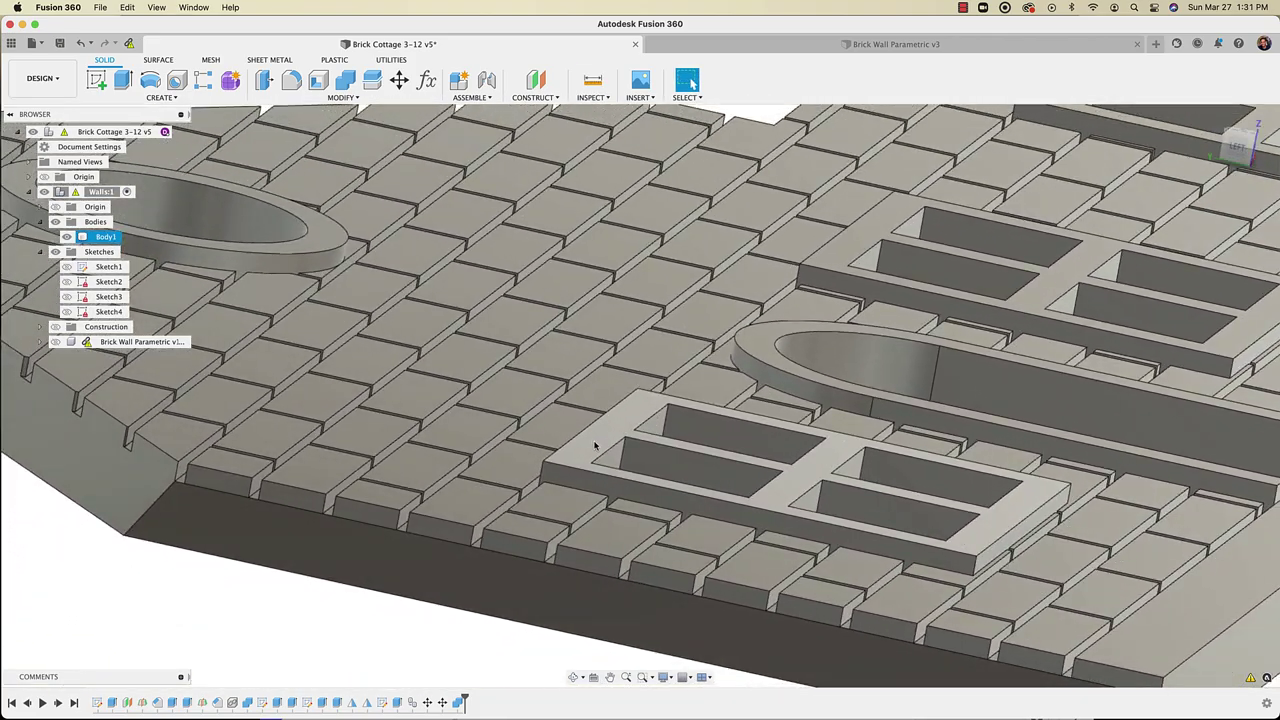
click(595, 446)
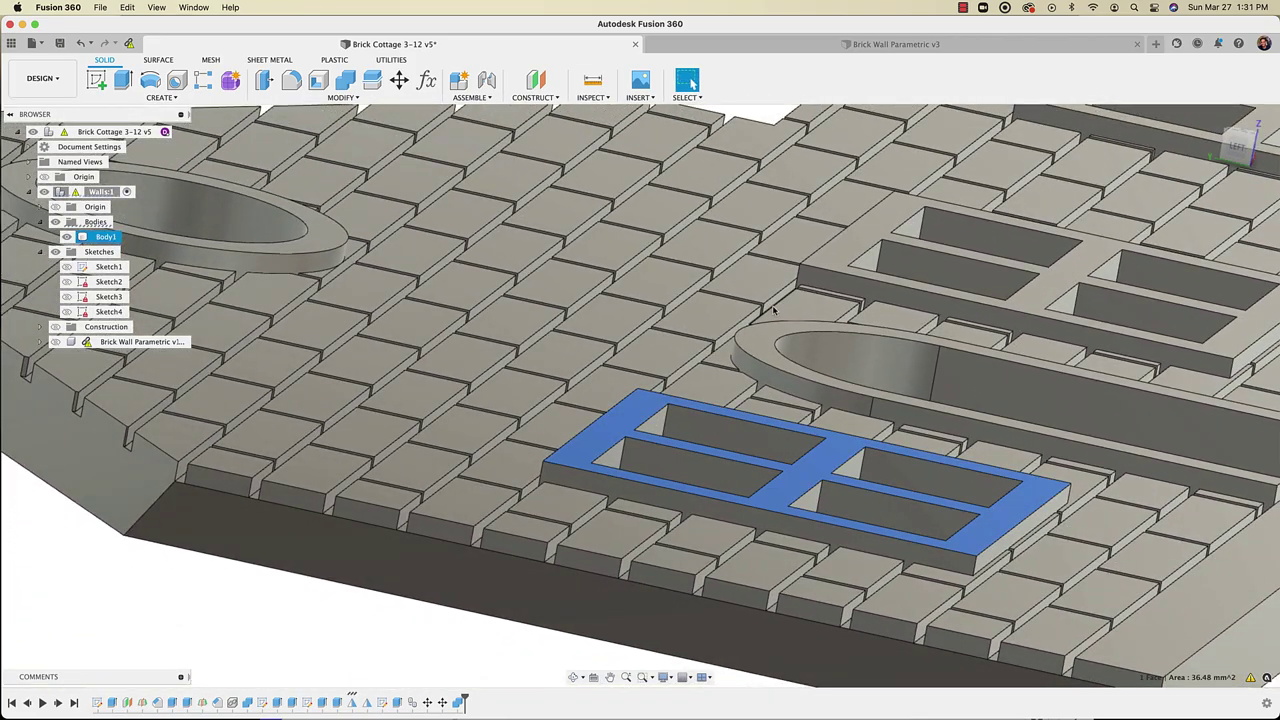
click(769, 343)
scroll(730, 374, down, 3)
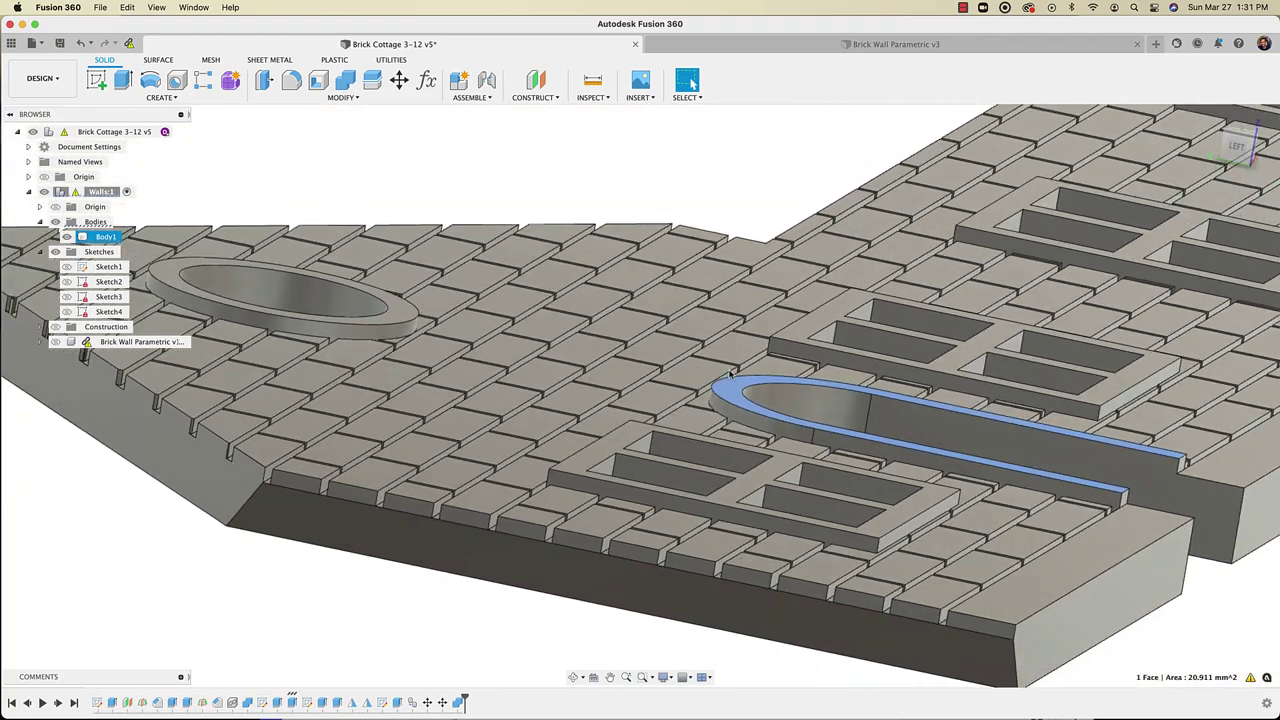
scroll(768, 445, down, 10)
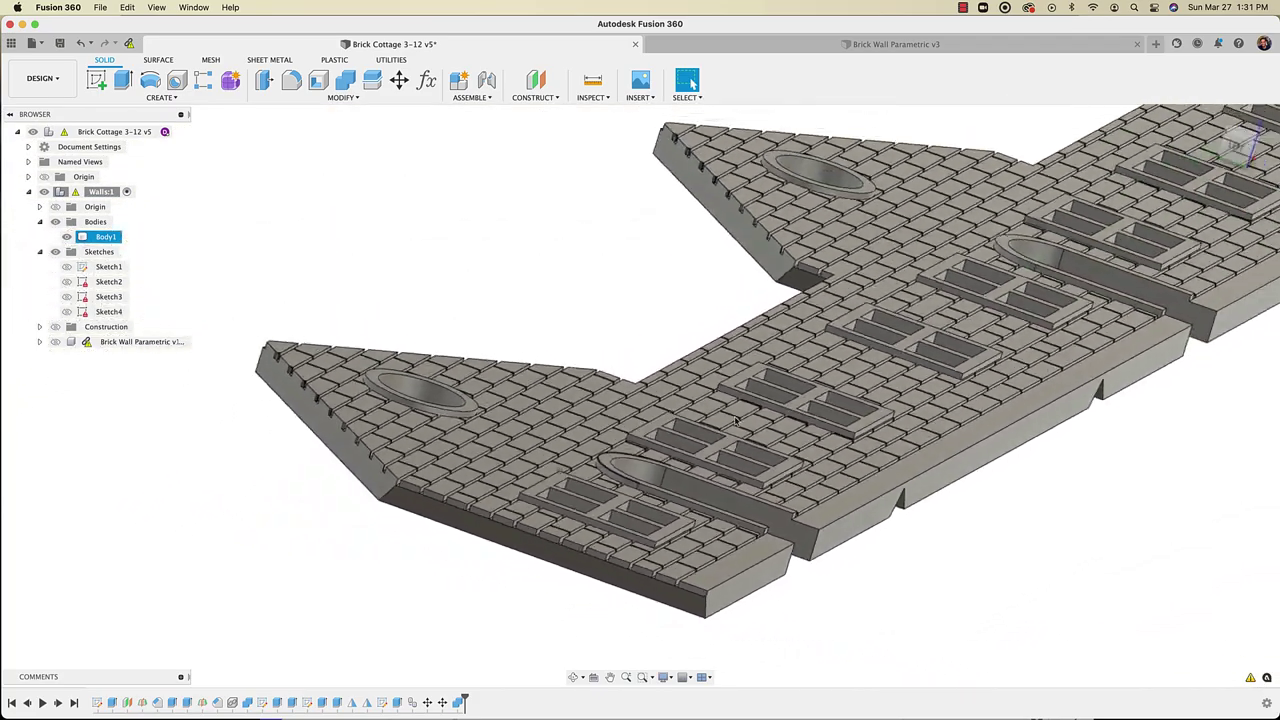
Collapse the Walls component in the browser and view the whole brick wall panel upright
shift+middle_drag(755, 407, 880, 365)
click(168, 324)
click(28, 192)
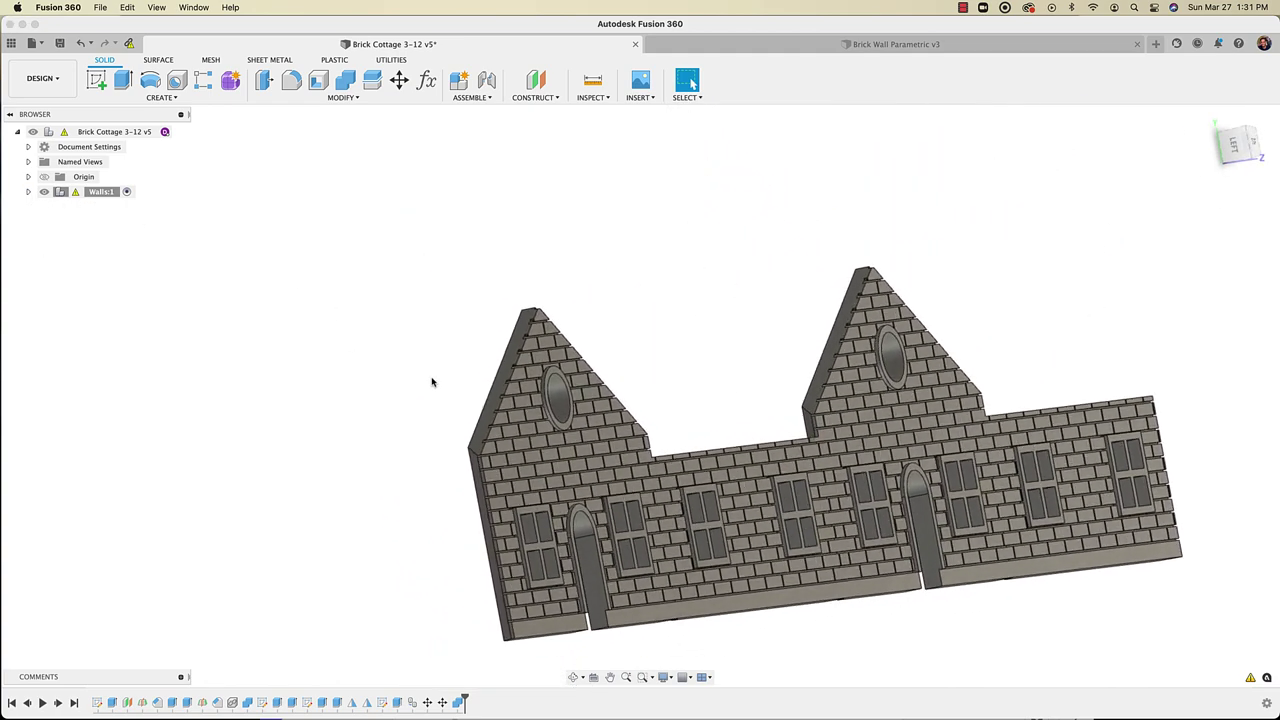
shift+middle_drag(634, 474, 531, 416)
shift+scroll(531, 415, right, 2)
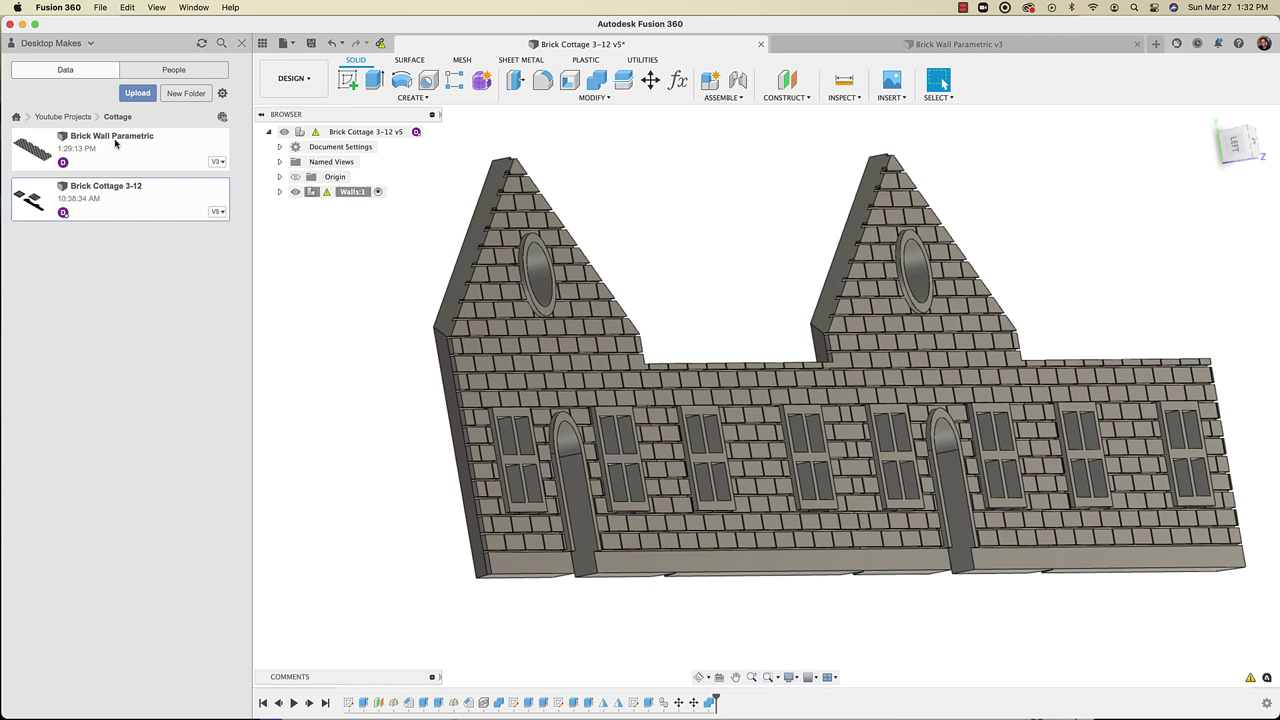
Close the project's design file list and look over the finished brick wall panel from several angles
click(243, 43)
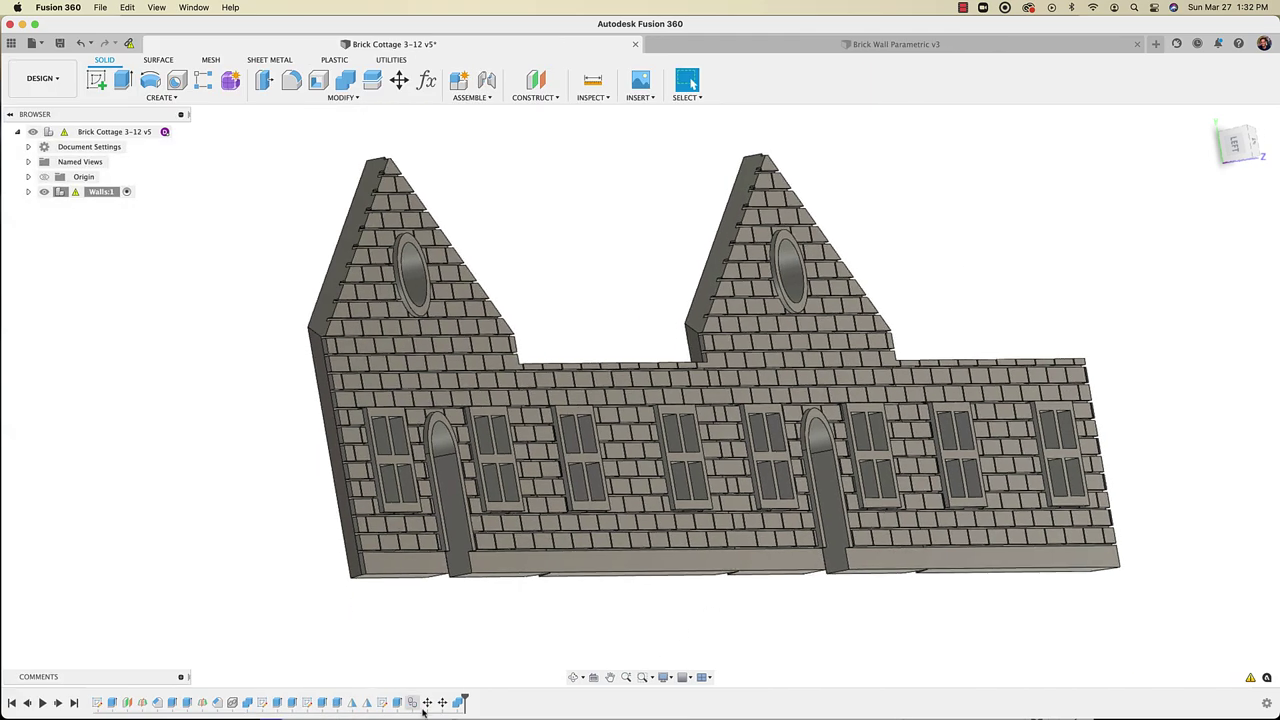
shift+middle_drag(517, 657, 555, 635)
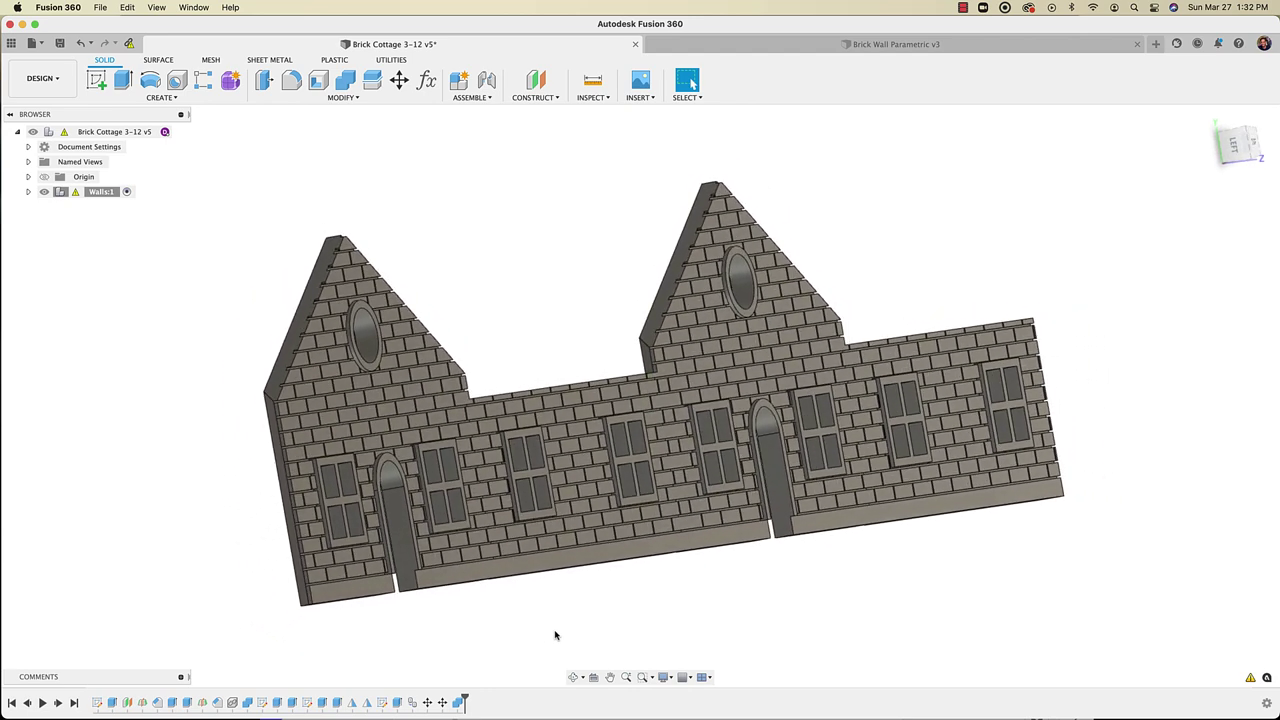
shift+middle_drag(556, 636, 616, 600)
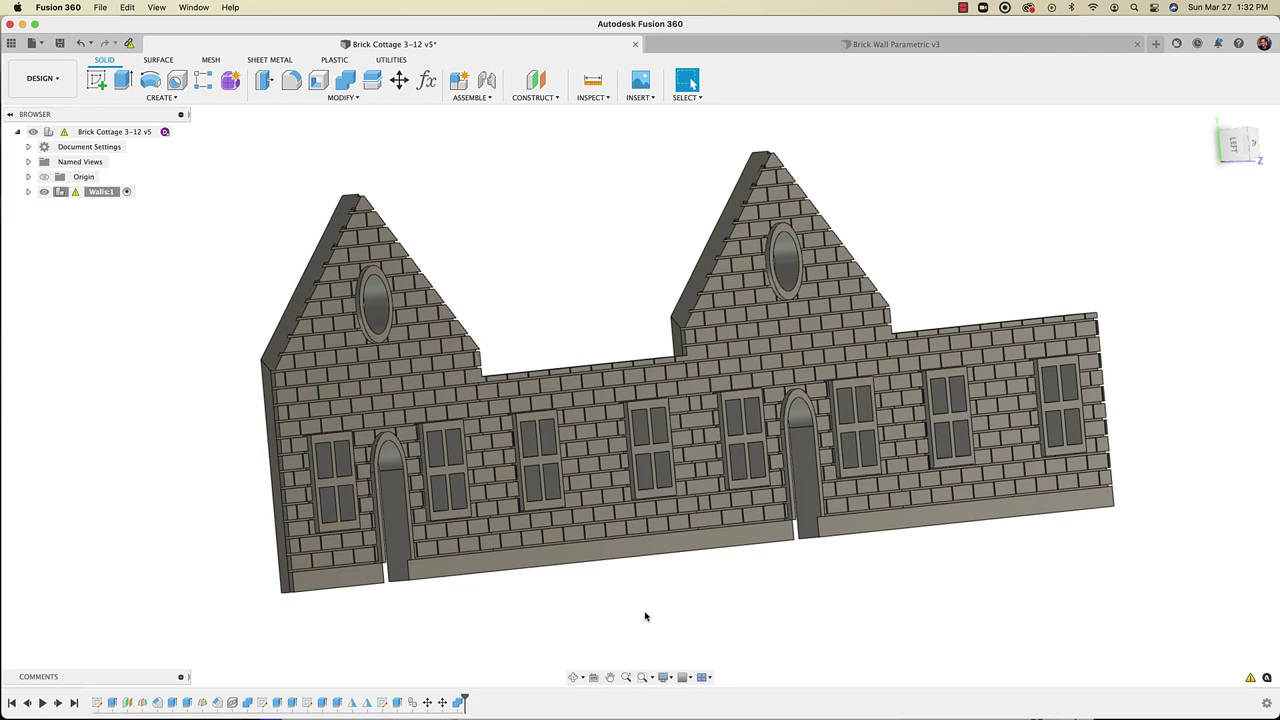
shift+middle_drag(645, 617, 645, 617)
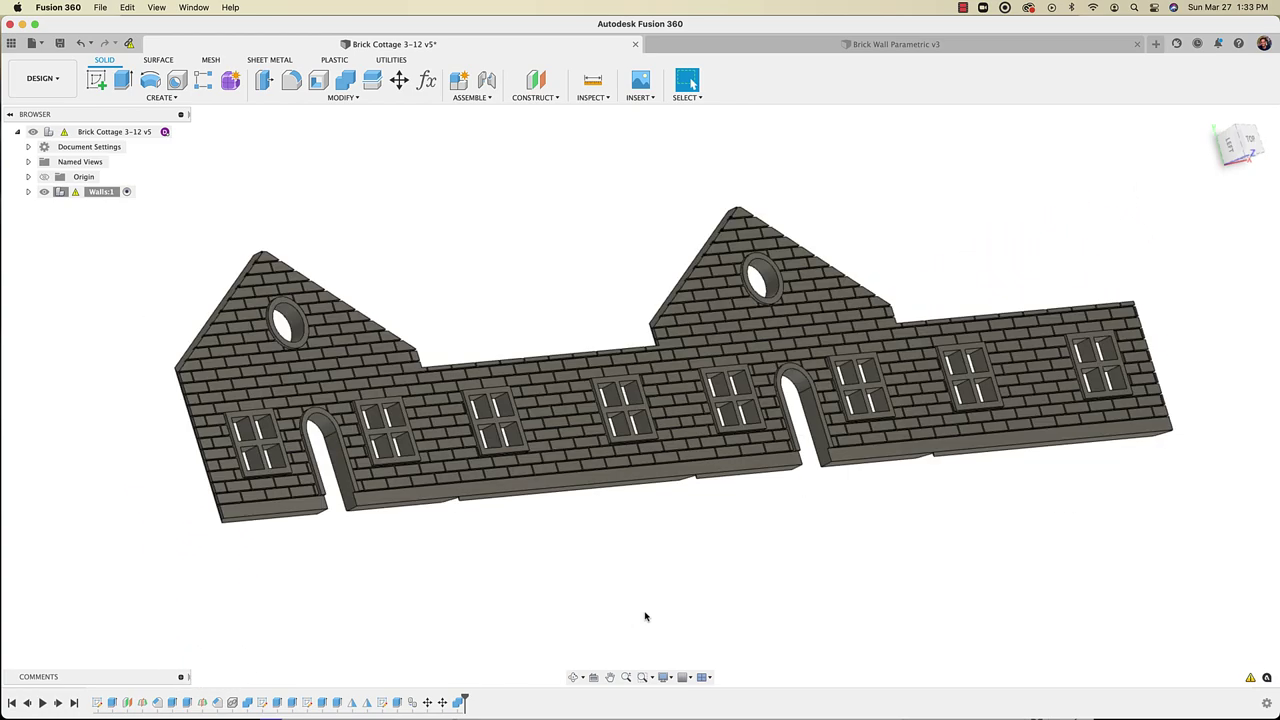